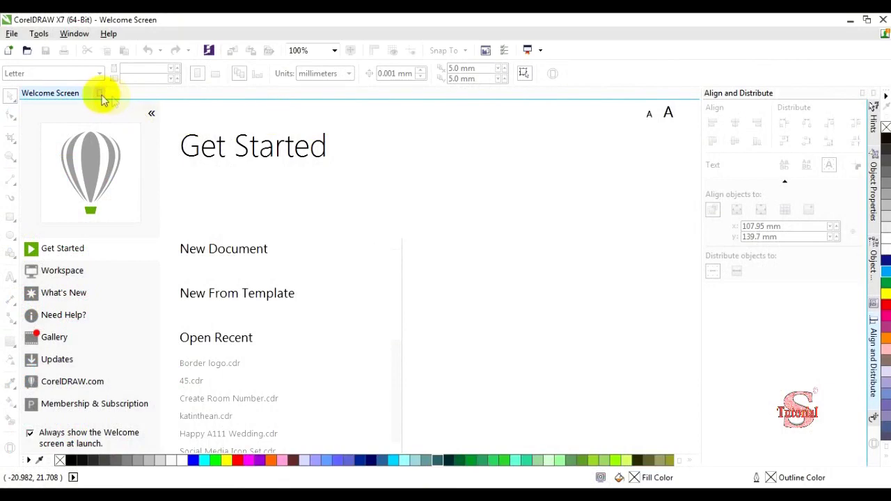
- Create a new A4 document and draw a rectangle about 115 mm wide and 141 mm high on the page
{"action": "key", "text": "ctrl+n"}
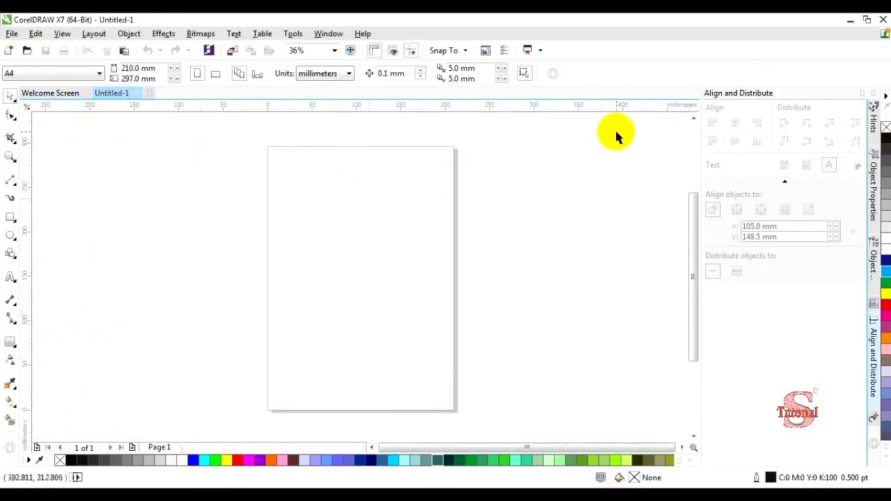
{"action": "left_click", "coordinate": [10, 218]}
{"action": "left_click_drag", "start_coordinate": [319, 210], "coordinate": [421, 335]}
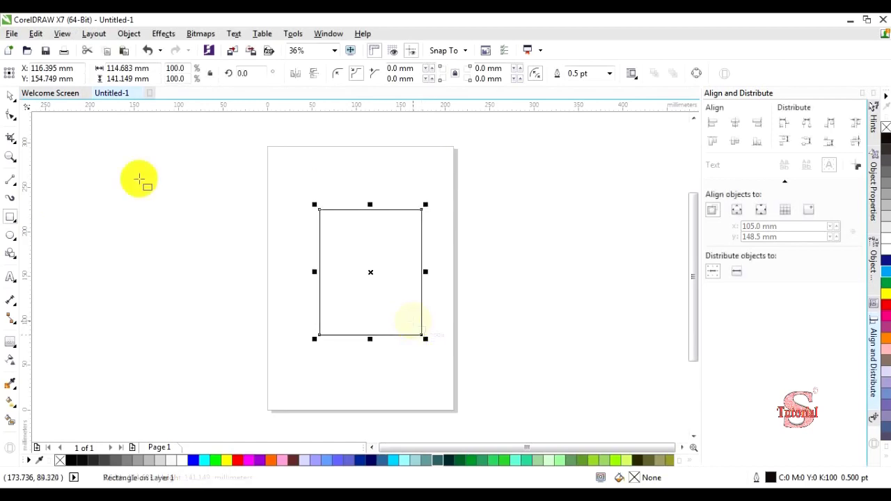
- Centre the rectangle on the page both horizontally and vertically
{"action": "left_click", "coordinate": [10, 96]}
{"action": "mouse_move", "coordinate": [376, 278]}
{"action": "left_mouse_down"}
{"action": "mouse_move", "coordinate": [360, 244]}
{"action": "mouse_move", "coordinate": [363, 266]}
{"action": "left_mouse_up"}
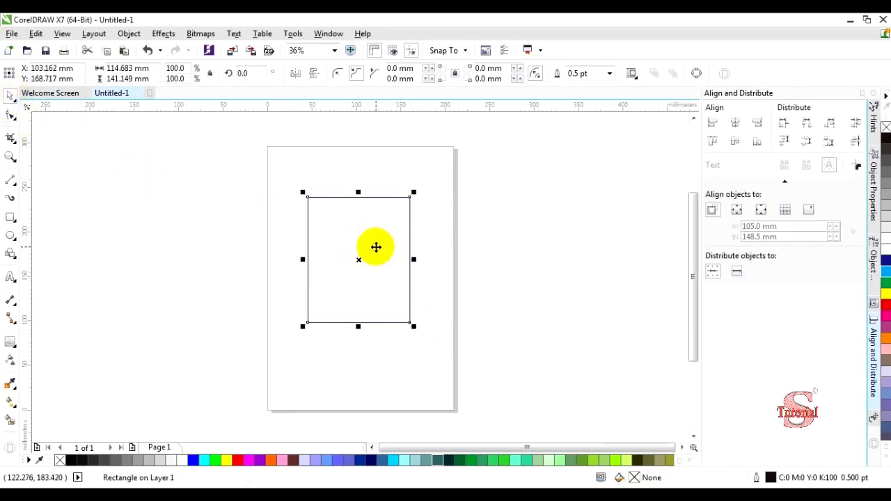
{"action": "key", "text": "p"}
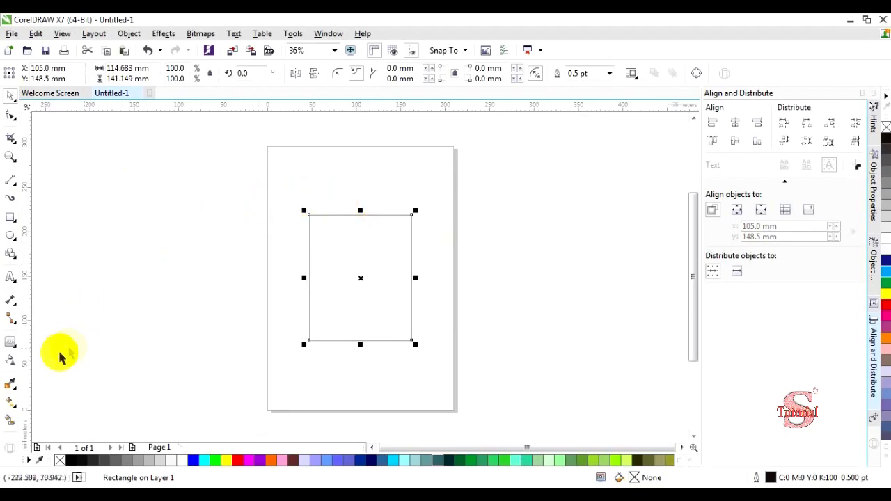
{"action": "left_click", "coordinate": [110, 230]}
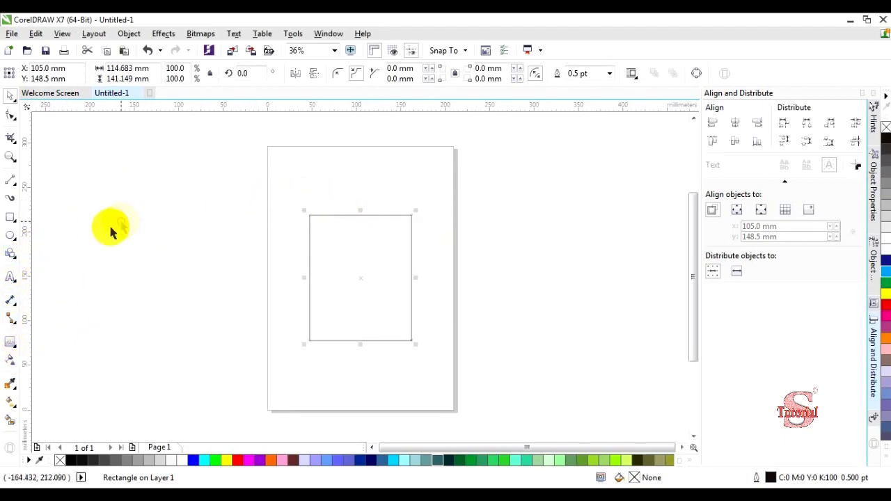
- Draw a heart from the basic shapes, about 201 mm wide and 90 mm high, overlapping the rectangle's upper part
{"action": "left_click", "coordinate": [10, 254]}
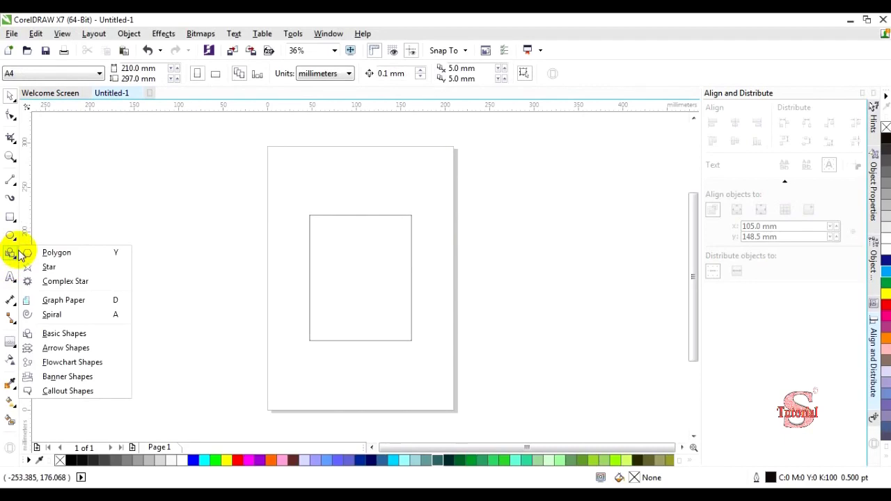
{"action": "left_click", "coordinate": [22, 253]}
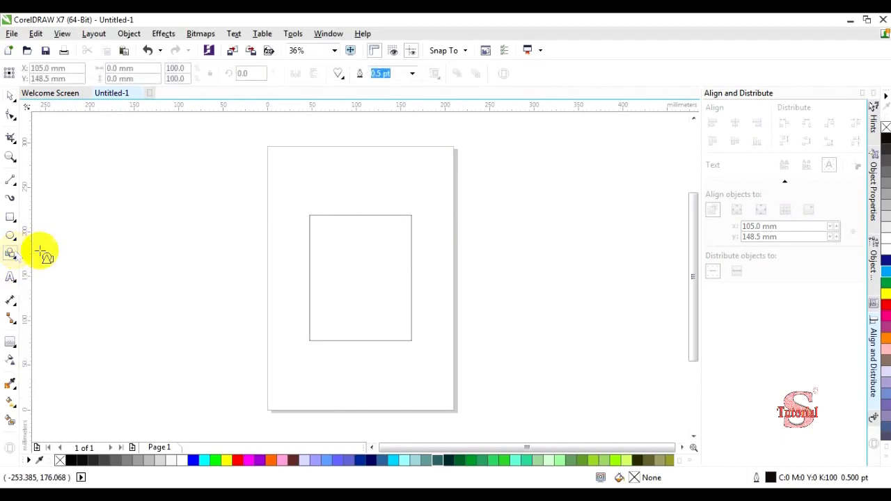
{"action": "left_click", "coordinate": [339, 74]}
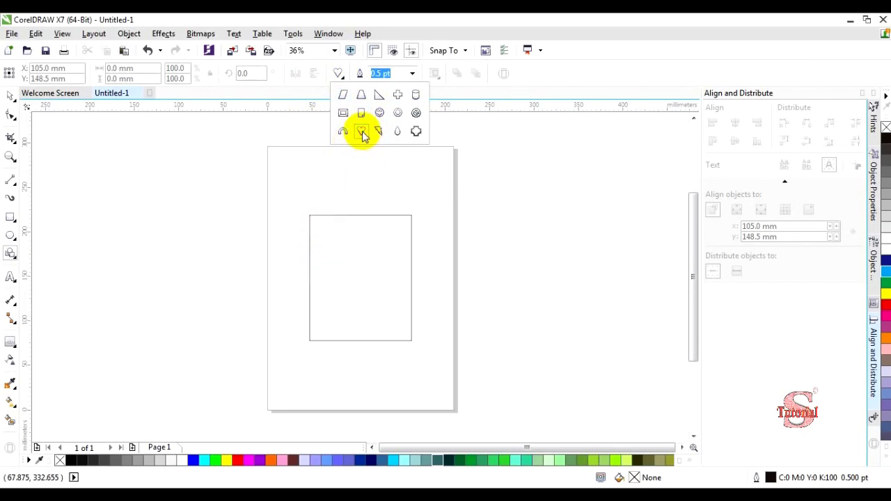
{"action": "left_click", "coordinate": [358, 174]}
{"action": "left_click_drag", "start_coordinate": [322, 168], "coordinate": [501, 249]}
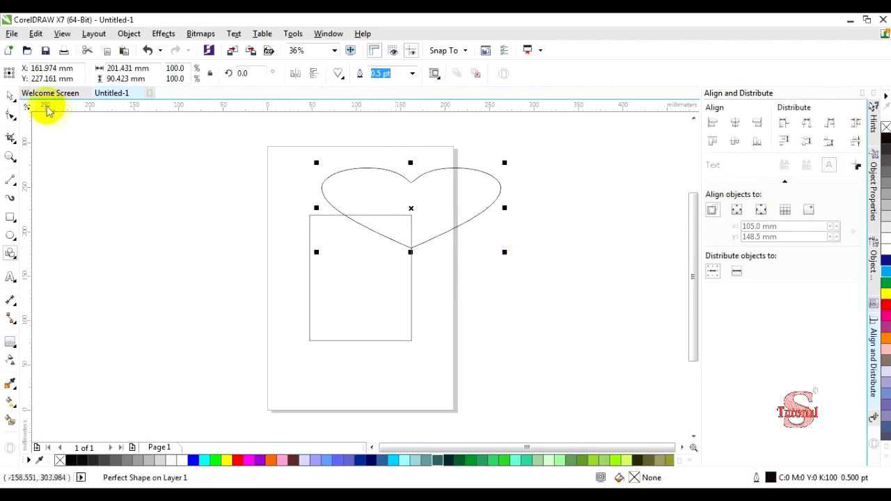
- Align the heart and the rectangle by their bottom edges and their vertical centre line
{"action": "left_click", "coordinate": [10, 95]}
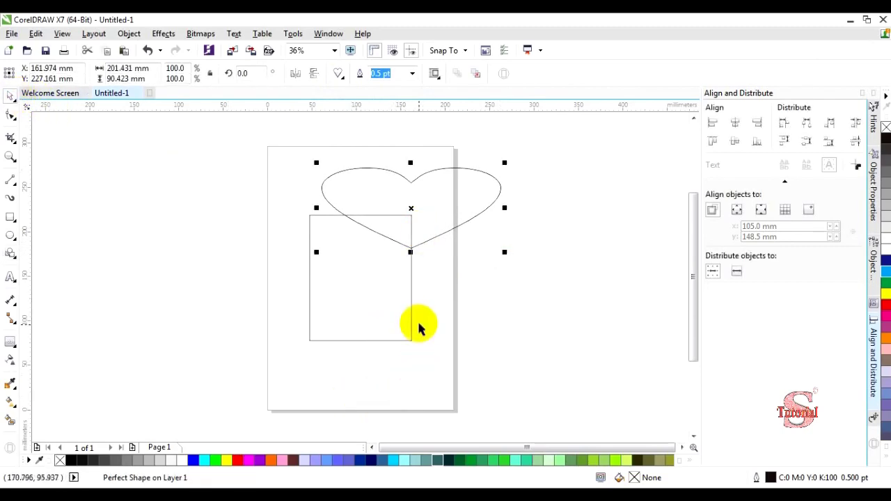
{"action": "left_click_drag", "start_coordinate": [243, 135], "coordinate": [568, 390]}
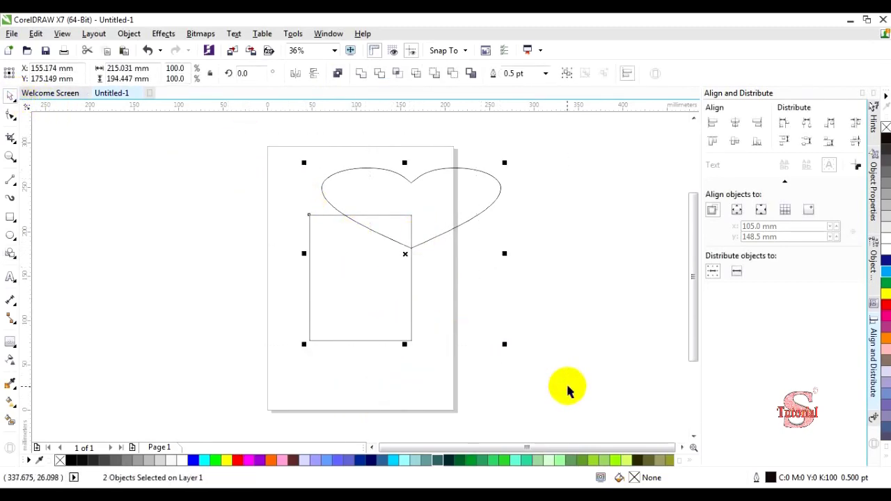
{"action": "key", "text": "b"}
{"action": "key", "text": "c"}
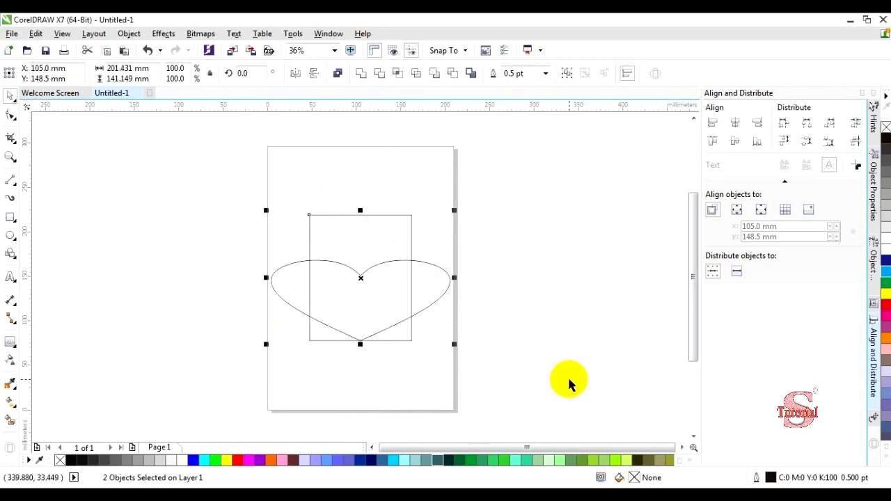
{"action": "left_click", "coordinate": [429, 289]}
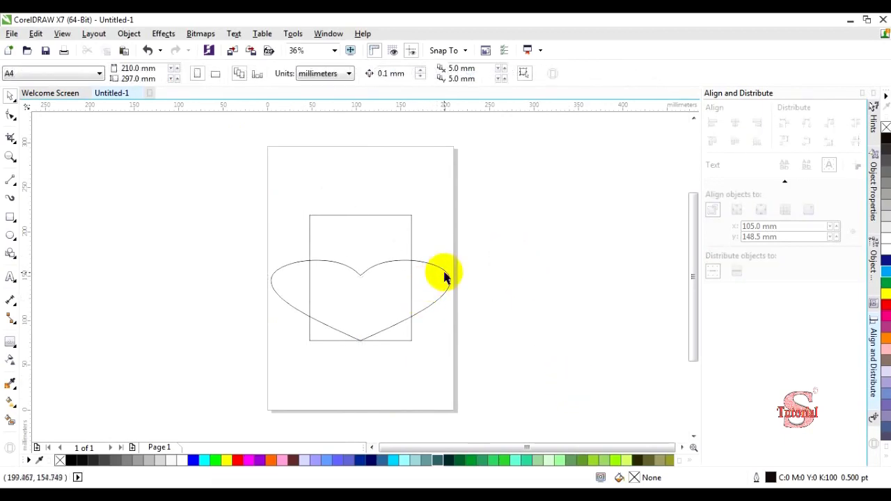
- Narrow the heart symmetrically about its centre to a width of about 162 mm
{"action": "left_click", "coordinate": [446, 278]}
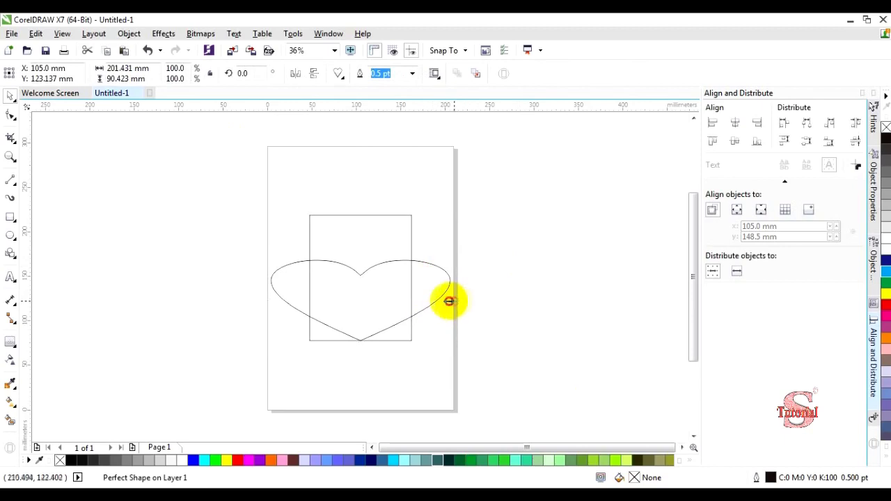
{"action": "left_click_drag", "start_coordinate": [449, 301], "coordinate": [434, 302]}
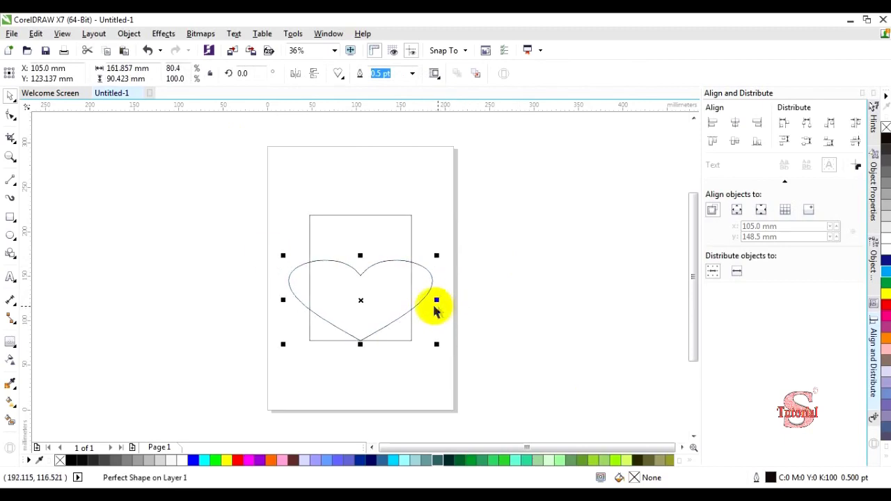
{"action": "left_click_drag", "start_coordinate": [223, 189], "coordinate": [512, 394]}
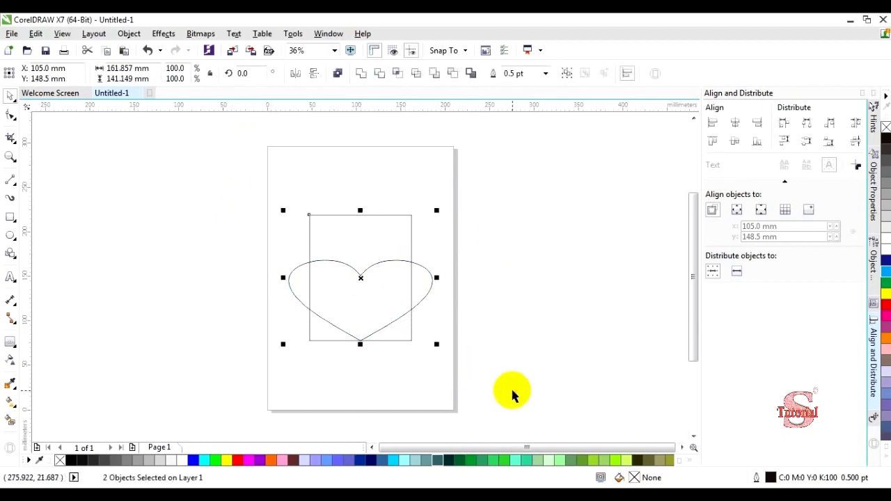
{"action": "left_click", "coordinate": [441, 182]}
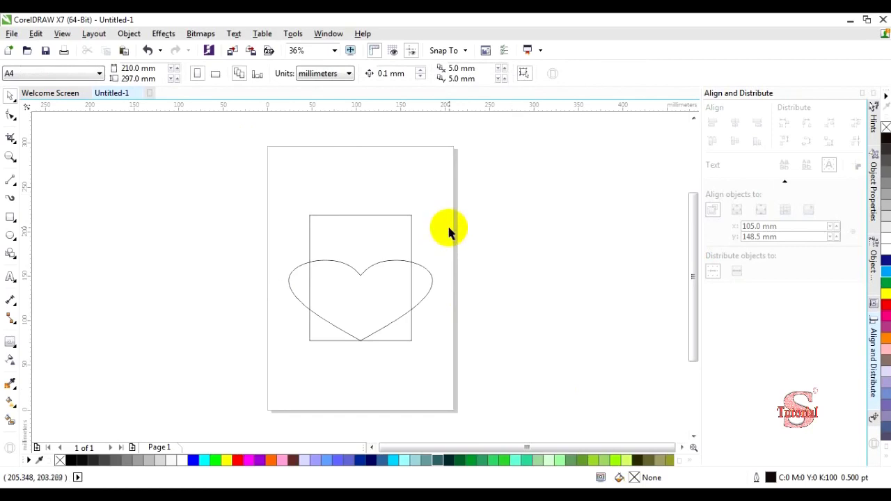
{"action": "left_click", "coordinate": [424, 271]}
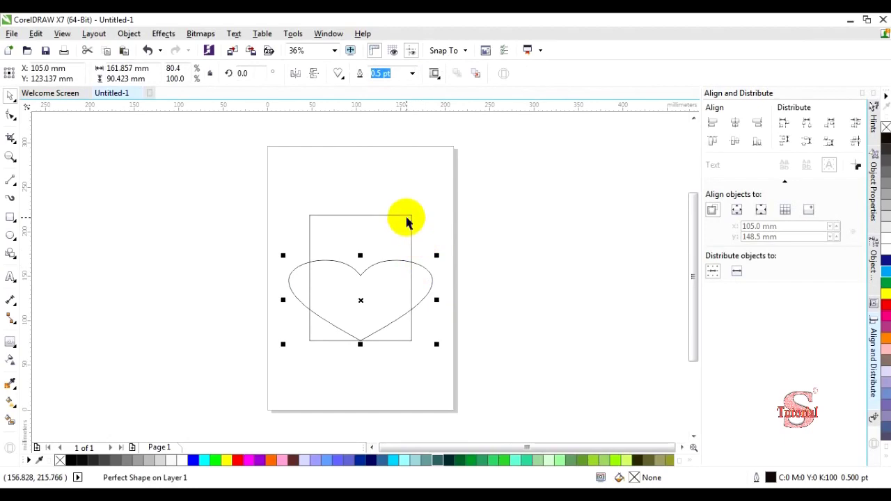
{"action": "left_click", "coordinate": [233, 233]}
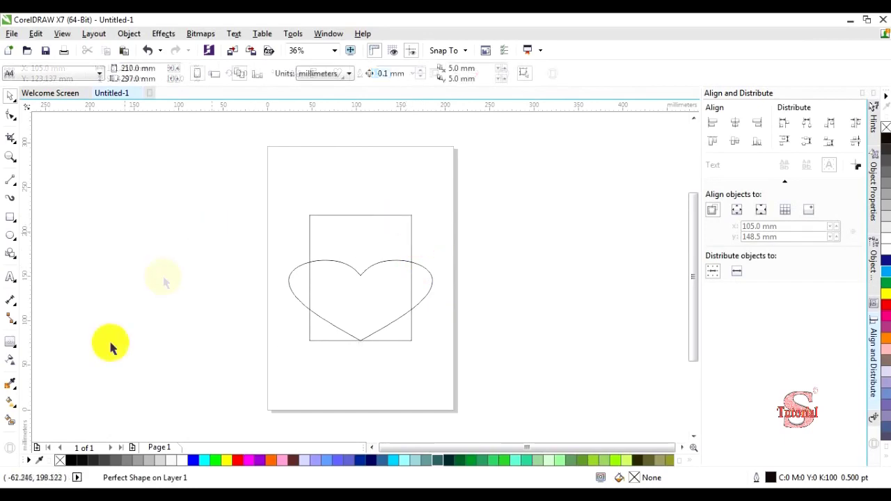
- Smart-fill the heart and rectangle overlap and the rectangle area above the heart with red and a 0.5 pt black outline
{"action": "left_click", "coordinate": [11, 421]}
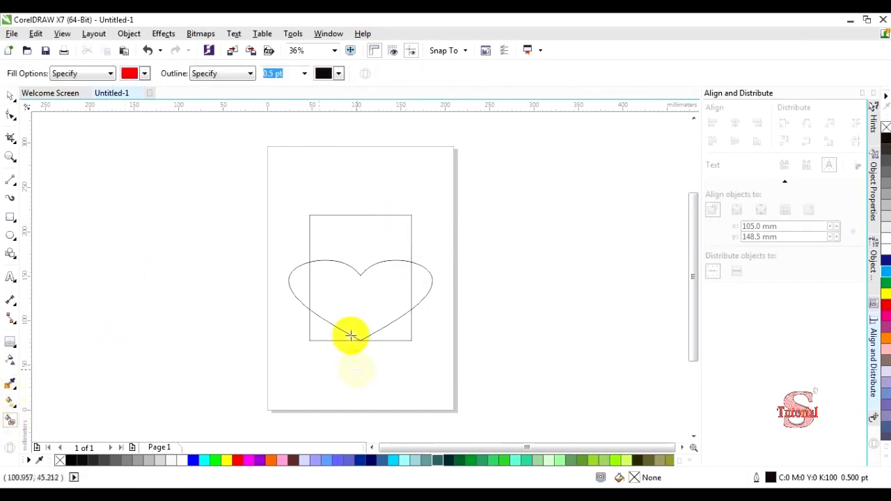
{"action": "left_click", "coordinate": [352, 285]}
{"action": "left_click", "coordinate": [354, 229]}
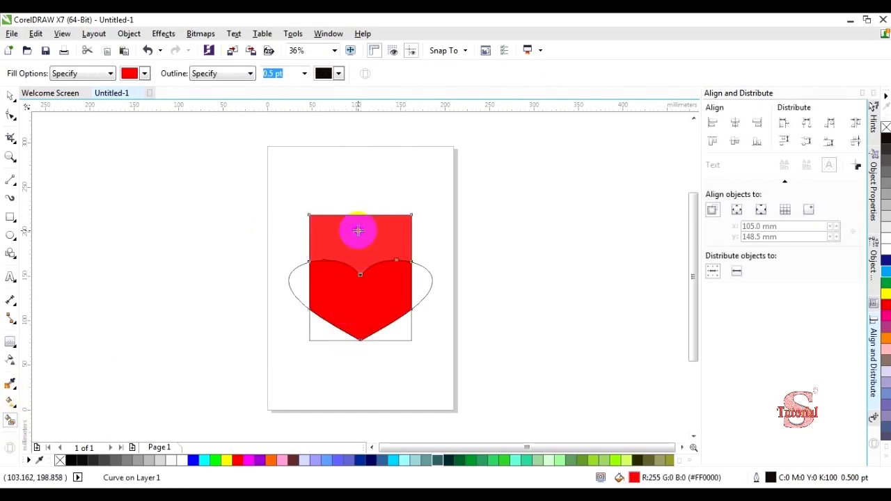
{"action": "left_click", "coordinate": [8, 96]}
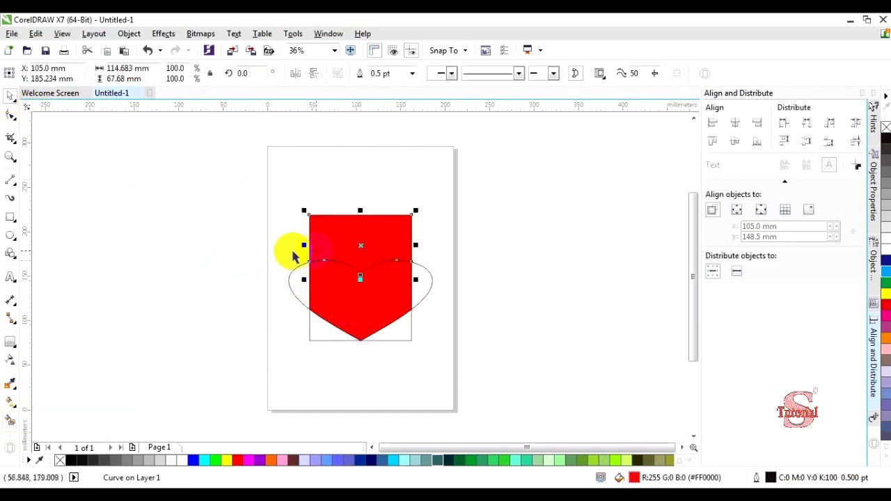
{"action": "left_click", "coordinate": [254, 227]}
- Delete the original heart and the original rectangle, keeping only the two red filled pieces
{"action": "left_click", "coordinate": [291, 296]}
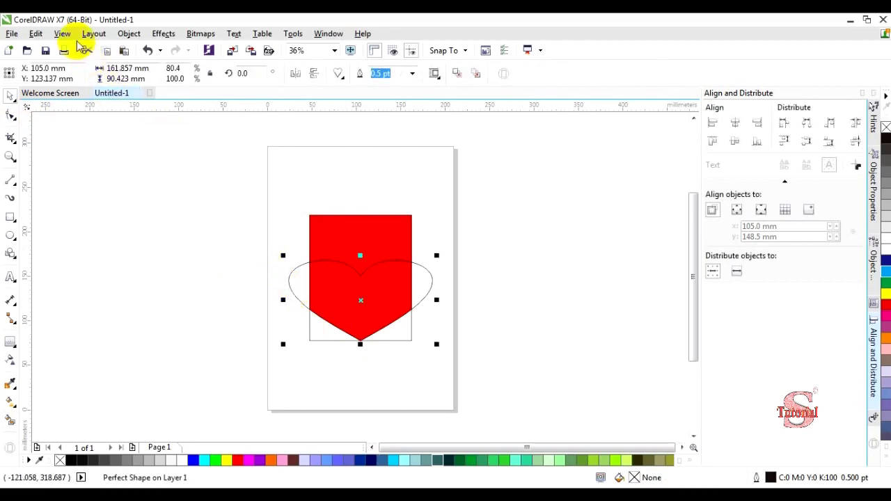
{"action": "left_click", "coordinate": [37, 37]}
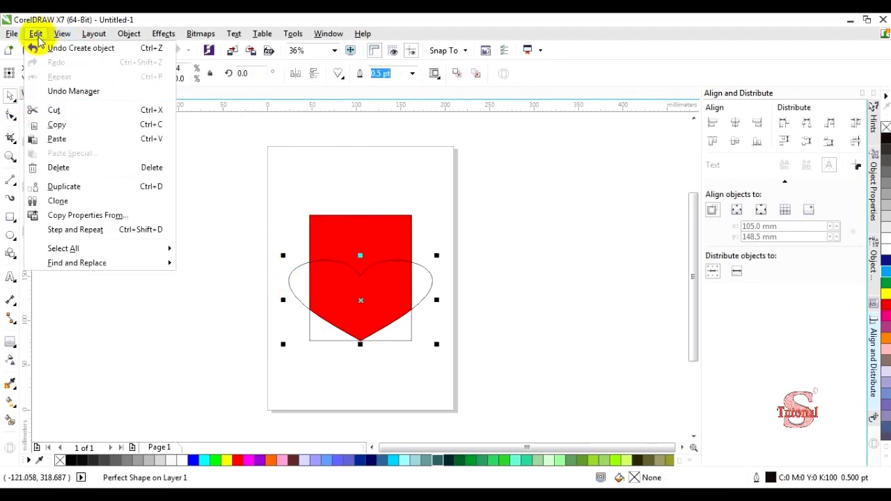
{"action": "left_click", "coordinate": [70, 168]}
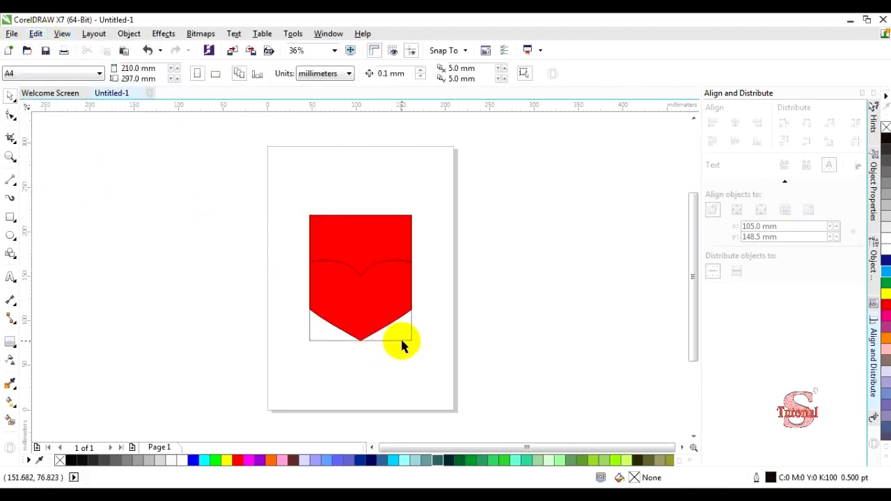
{"action": "left_click", "coordinate": [402, 341]}
{"action": "left_click", "coordinate": [37, 33]}
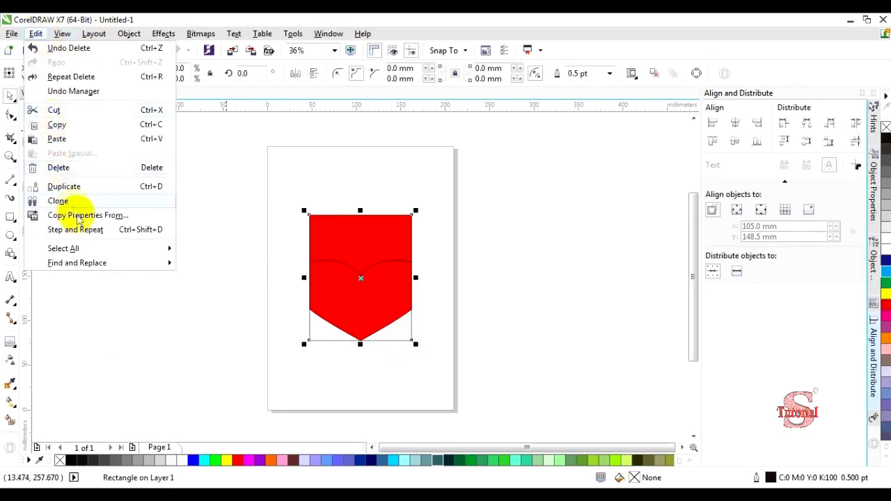
{"action": "left_click", "coordinate": [61, 168]}
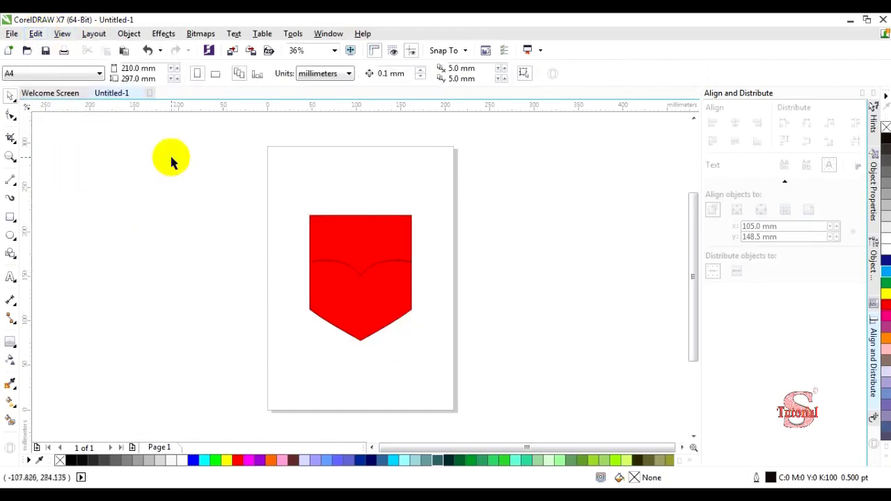
- Weld the two red pieces into a single shield shape
{"action": "left_click", "coordinate": [369, 271]}
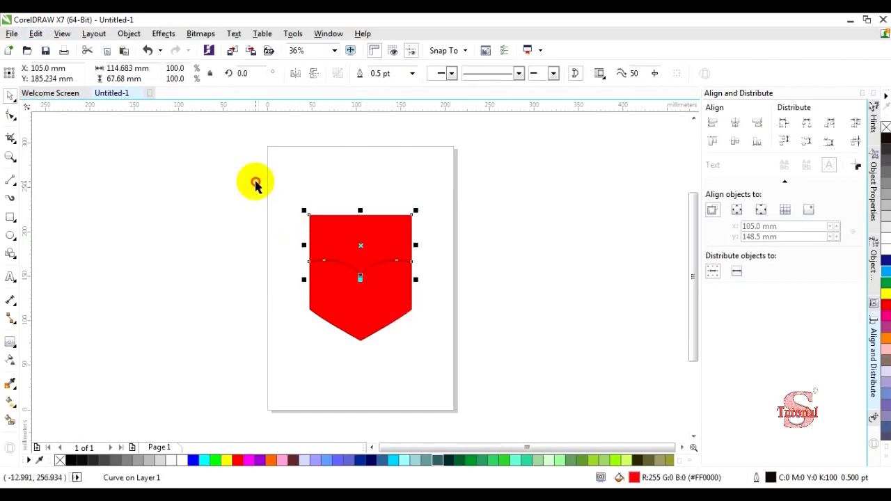
{"action": "left_click_drag", "start_coordinate": [256, 183], "coordinate": [485, 387]}
{"action": "left_click", "coordinate": [364, 74]}
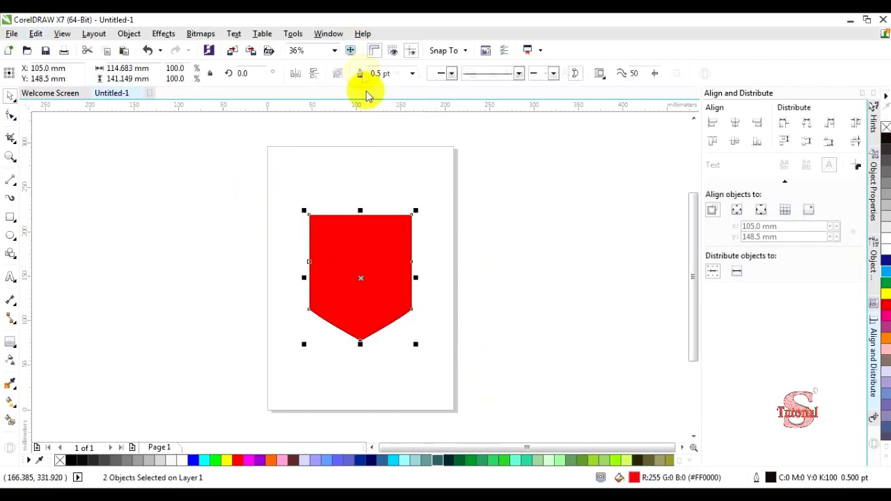
{"action": "left_click", "coordinate": [527, 193]}
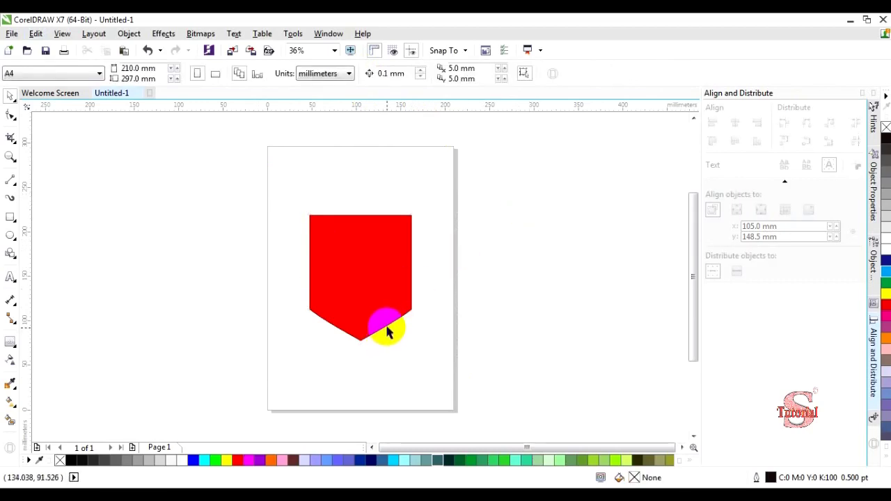
- Examine the welded red shield's outline up close
{"action": "left_click", "coordinate": [387, 328]}
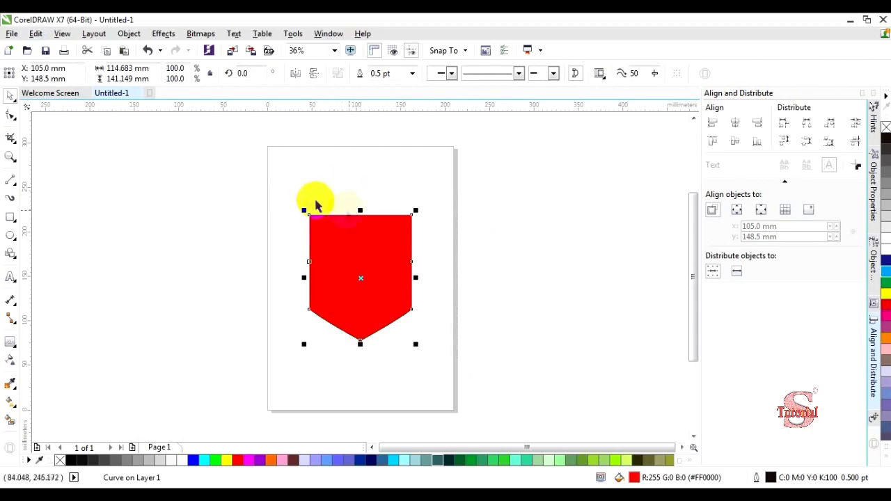
{"action": "left_click", "coordinate": [325, 284]}
{"action": "key", "text": "z"}
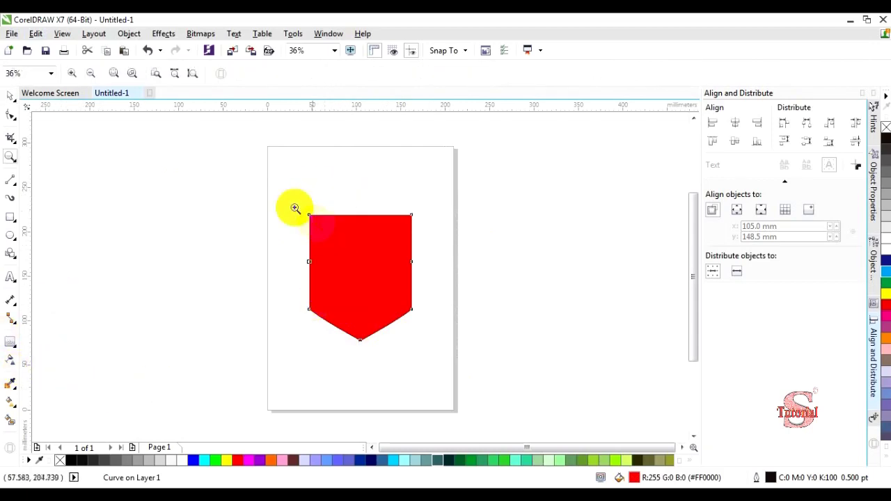
{"action": "left_click_drag", "start_coordinate": [274, 194], "coordinate": [463, 364]}
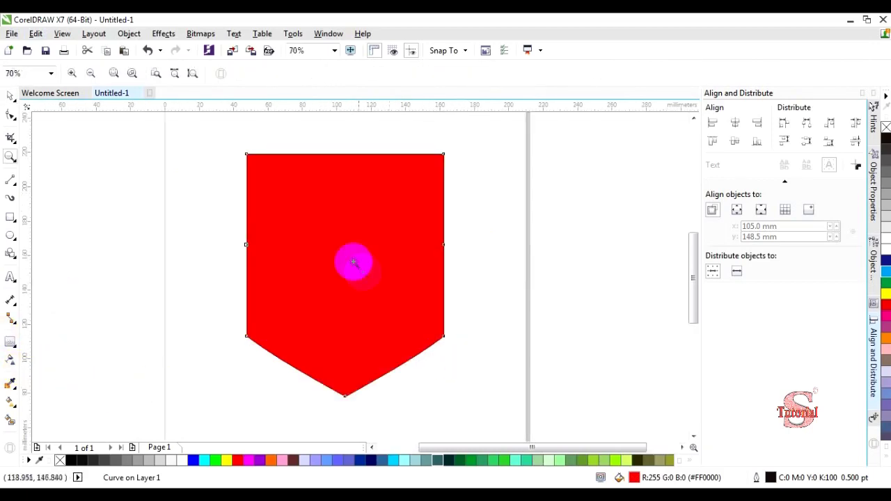
{"action": "left_click", "coordinate": [8, 96]}
{"action": "left_click", "coordinate": [295, 160]}
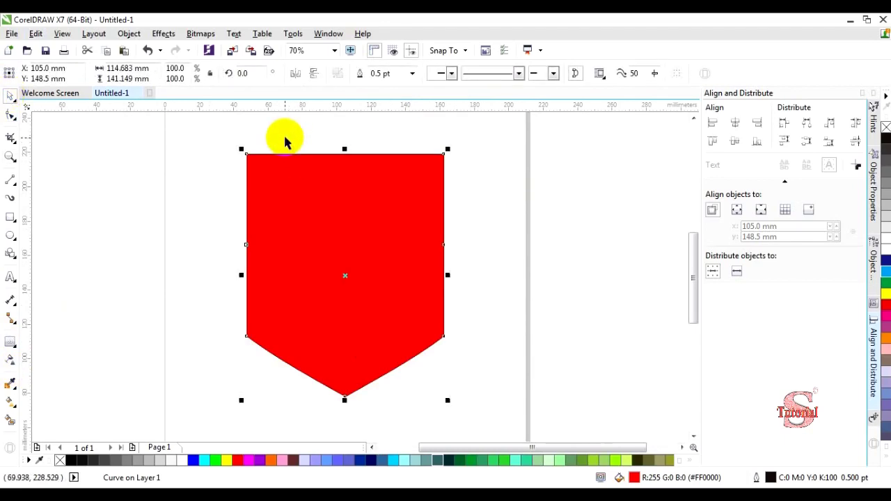
{"action": "left_click", "coordinate": [285, 140]}
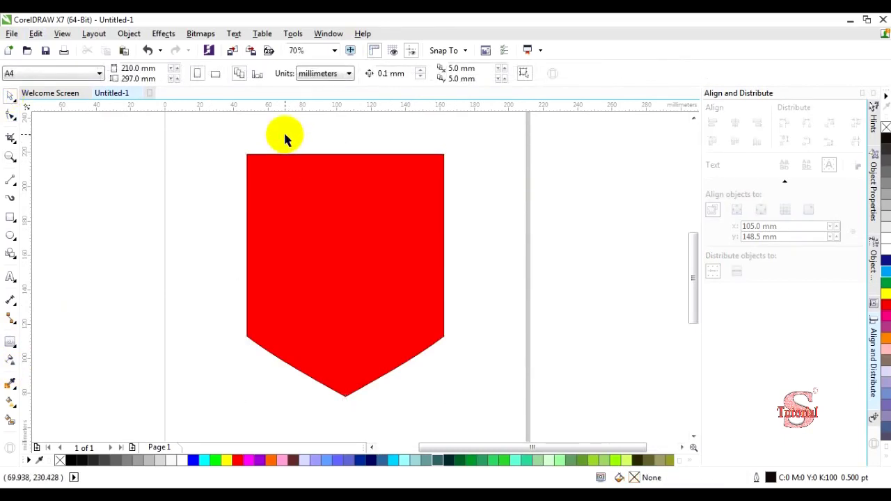
- Draw a diagonal line across the shield's upper-left corner, about 33 mm wide and 31 mm high
{"action": "left_click", "coordinate": [345, 148]}
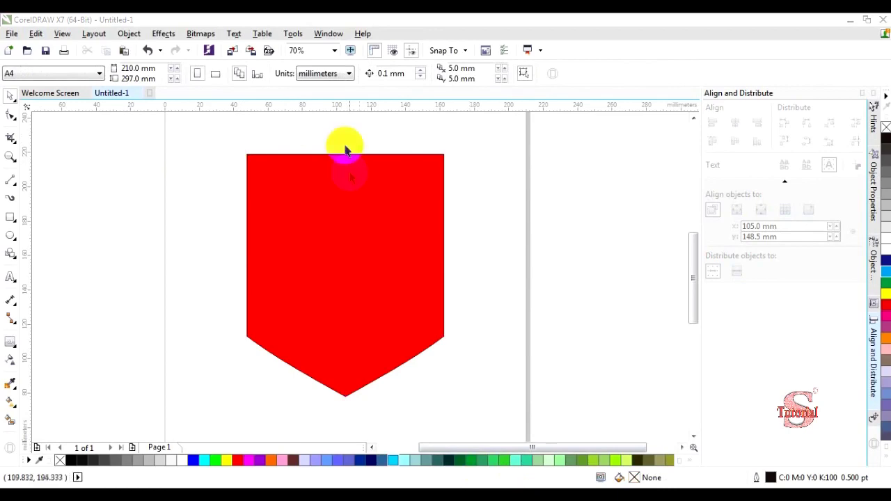
{"action": "left_click", "coordinate": [347, 160]}
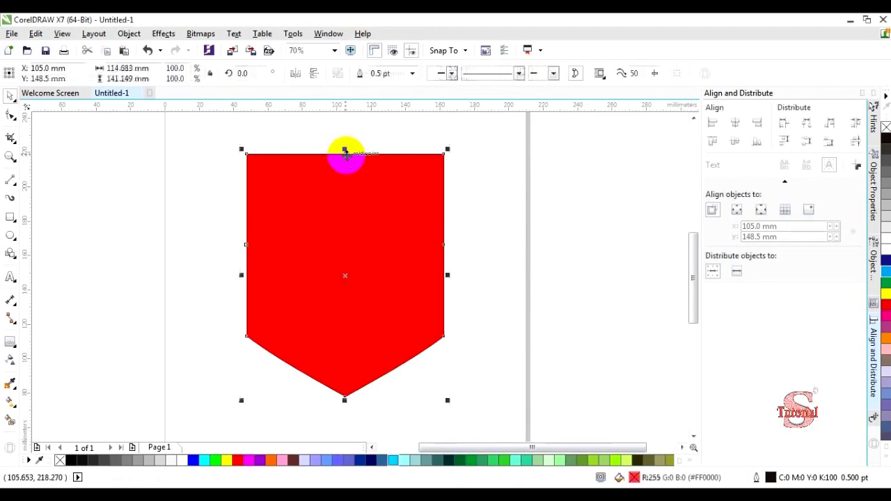
{"action": "left_click", "coordinate": [694, 118]}
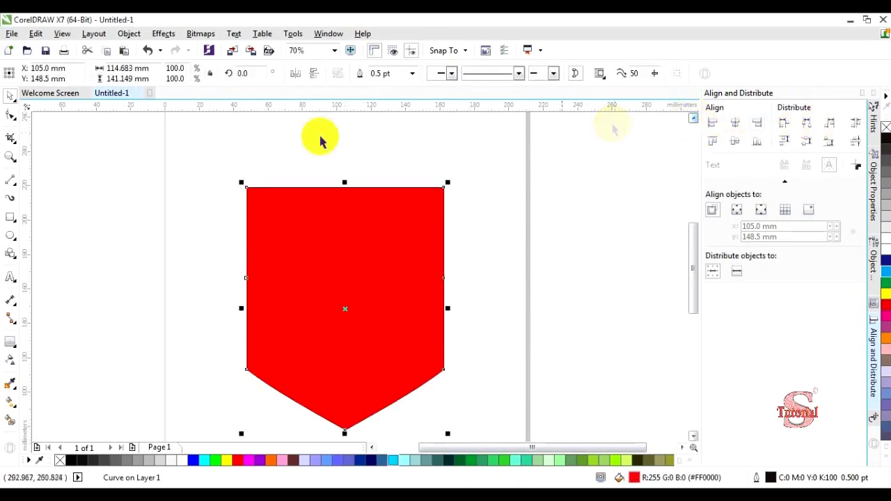
{"action": "left_click", "coordinate": [10, 181]}
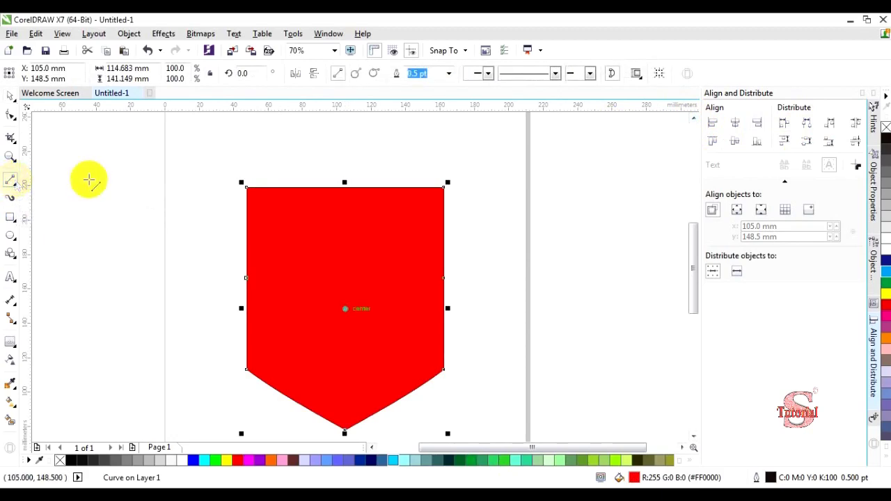
{"action": "left_click", "coordinate": [244, 185]}
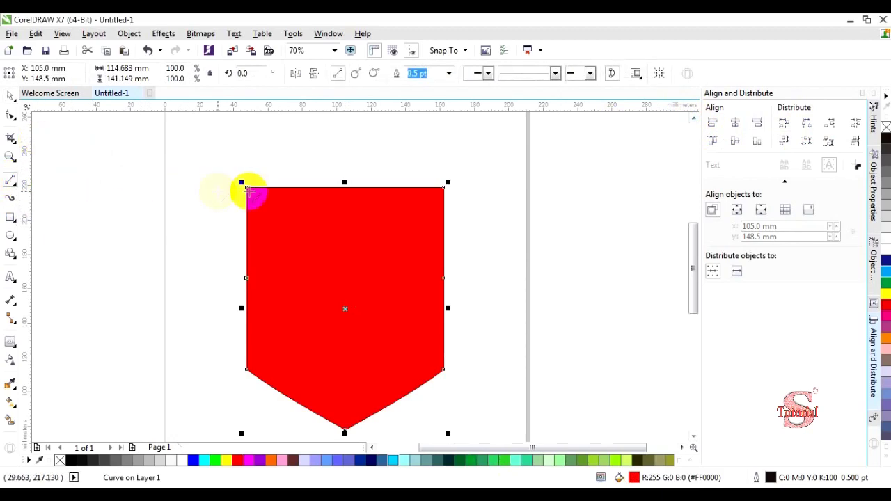
{"action": "mouse_move", "coordinate": [260, 206]}
{"action": "left_mouse_down"}
{"action": "mouse_move", "coordinate": [247, 224]}
{"action": "mouse_move", "coordinate": [287, 171]}
{"action": "left_mouse_up"}
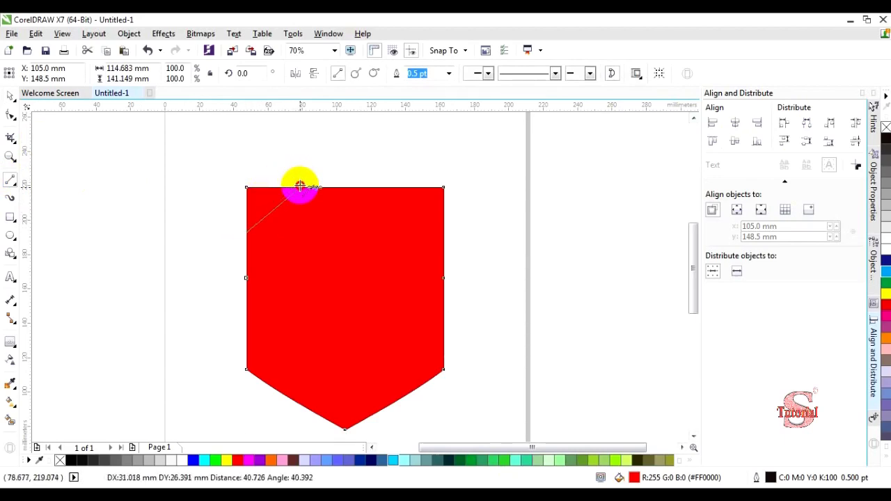
{"action": "left_click_drag", "start_coordinate": [303, 181], "coordinate": [304, 180]}
{"action": "left_click", "coordinate": [247, 232]}
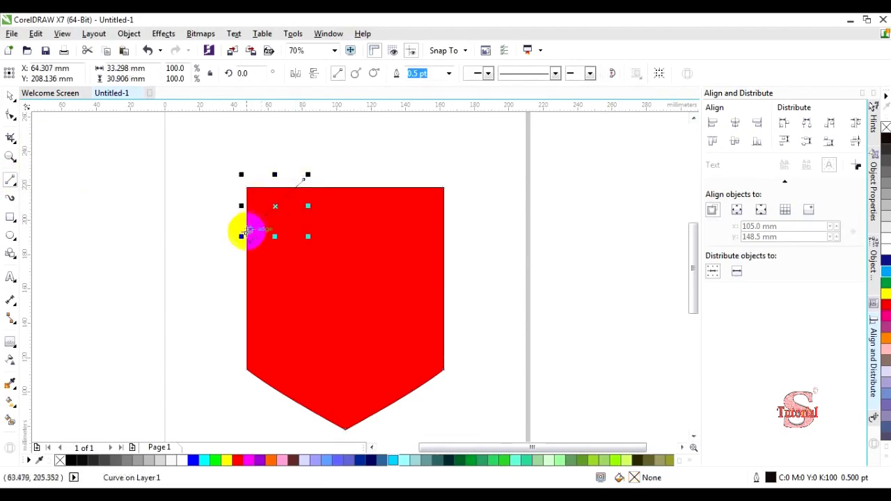
- Extend the diagonal line's lower end node past the shield's left edge, making the line about 48 mm wide and 34 mm high
{"action": "left_click", "coordinate": [9, 97]}
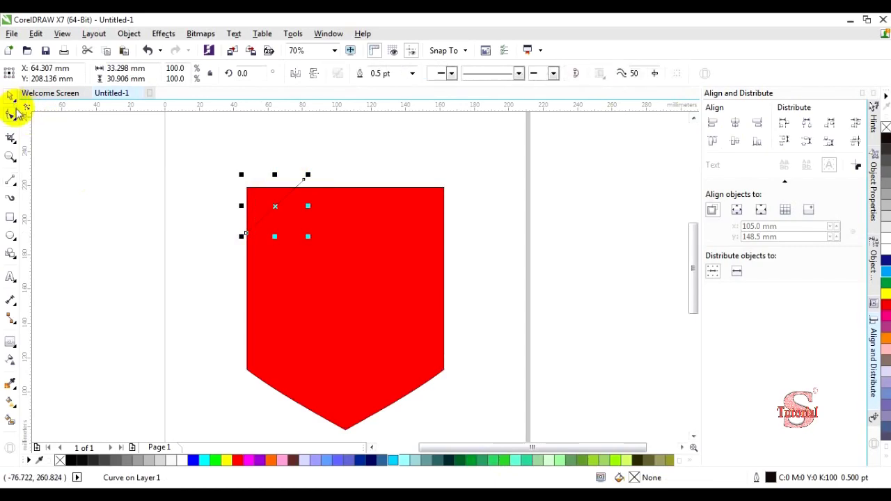
{"action": "left_click", "coordinate": [10, 115]}
{"action": "left_click", "coordinate": [243, 237]}
{"action": "left_click_drag", "start_coordinate": [245, 239], "coordinate": [232, 239]}
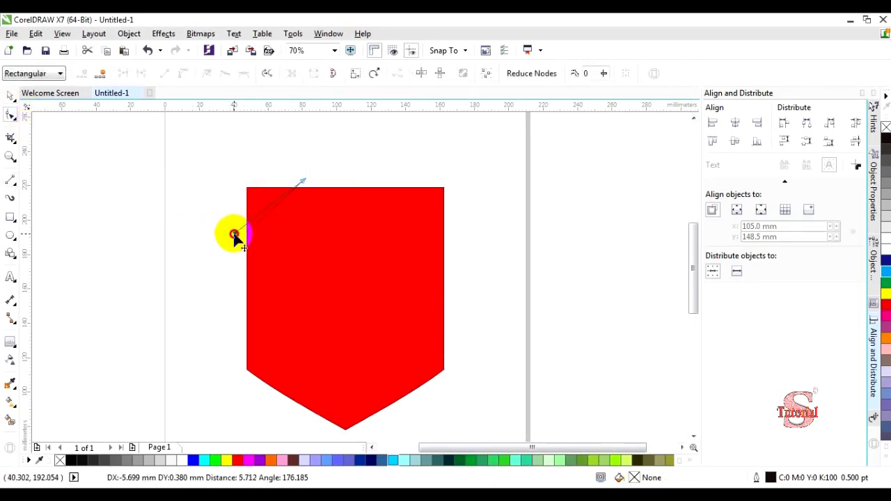
{"action": "left_click_drag", "start_coordinate": [228, 239], "coordinate": [220, 239]}
{"action": "left_click", "coordinate": [301, 184]}
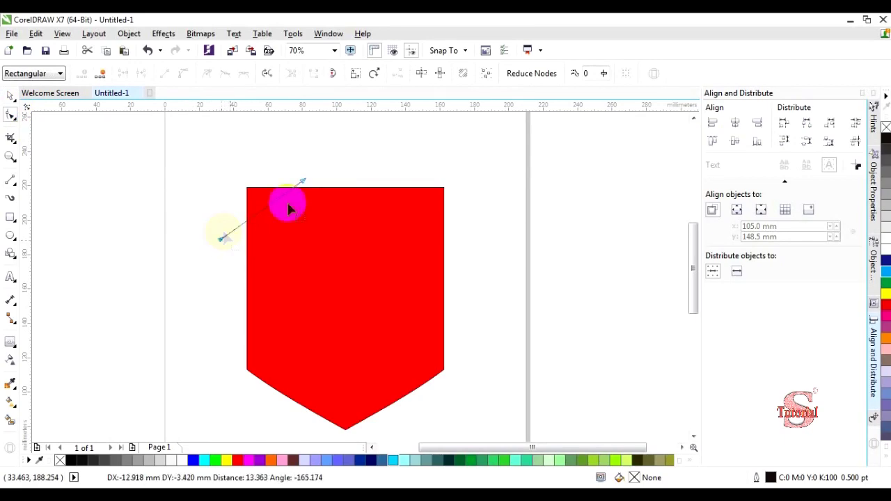
{"action": "left_click_drag", "start_coordinate": [306, 184], "coordinate": [301, 182]}
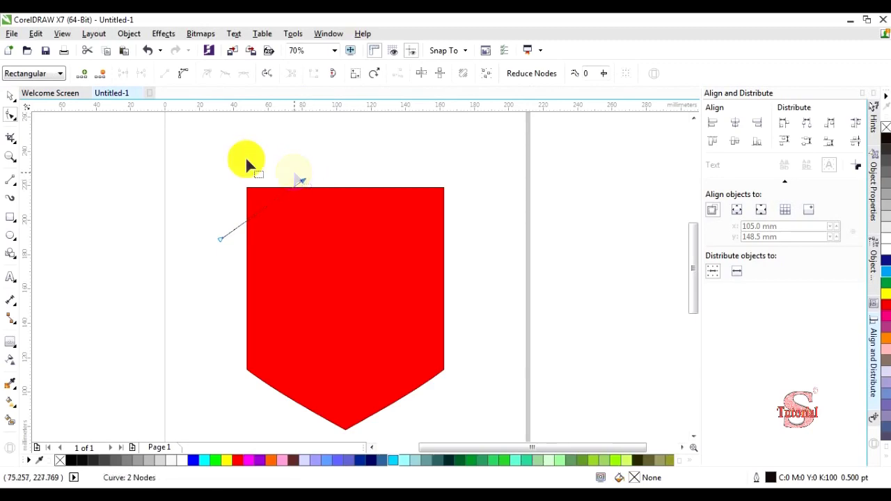
- Place a horizontally mirrored copy of the diagonal line across the shield's upper-right corner
{"action": "left_click", "coordinate": [9, 100]}
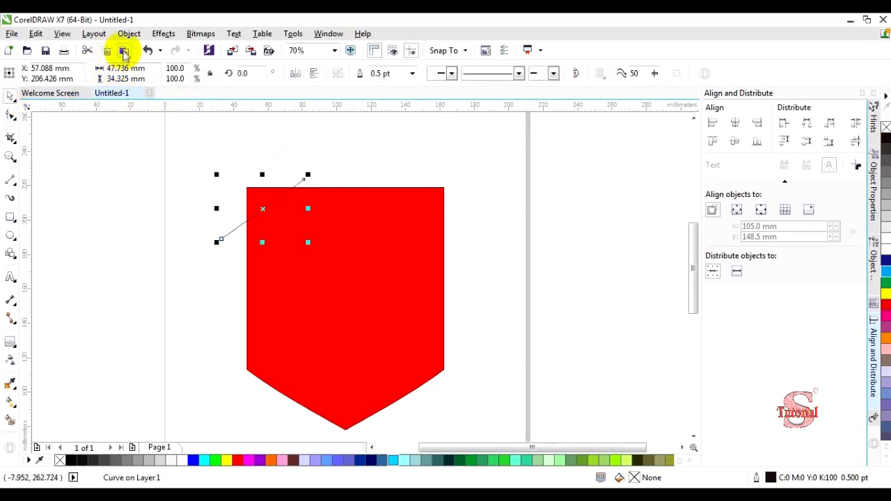
{"action": "left_click", "coordinate": [295, 73]}
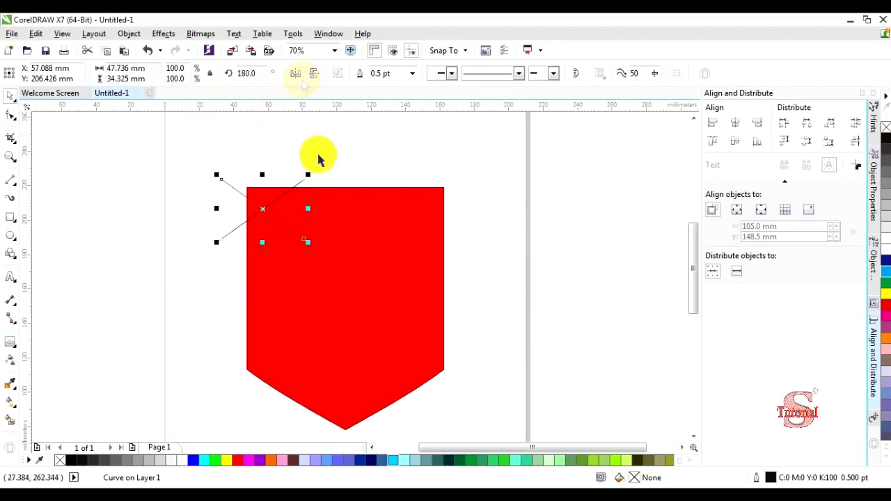
{"action": "left_click", "coordinate": [263, 209]}
{"action": "left_click_drag", "start_coordinate": [262, 209], "coordinate": [429, 220]}
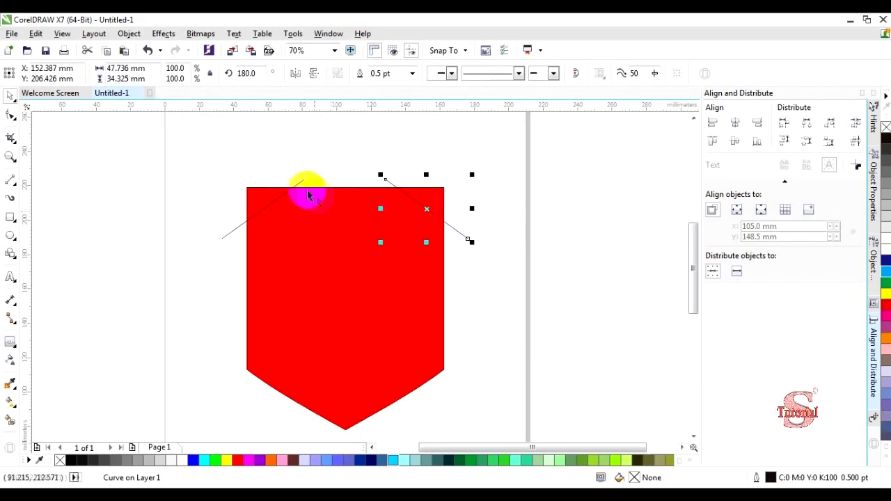
- Group the two diagonal lines and align the group with the shield on their horizontal centres
{"action": "left_click", "coordinate": [303, 183], "text": "shift"}
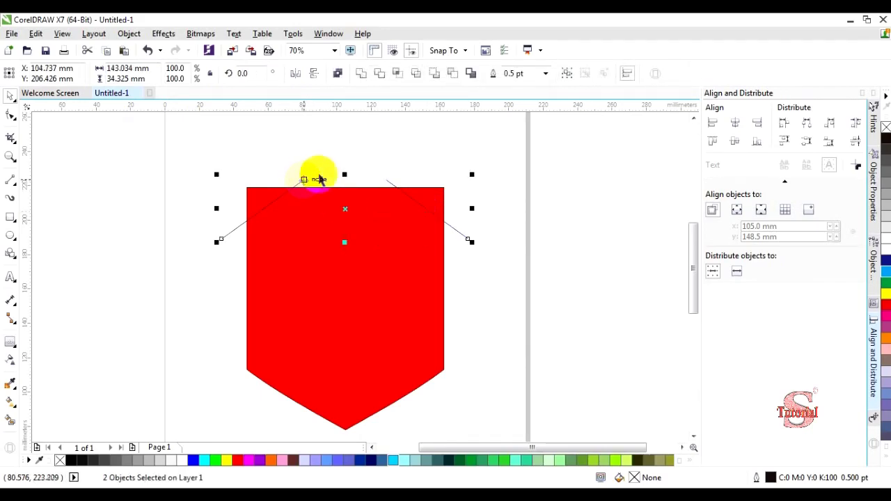
{"action": "left_click", "coordinate": [567, 73]}
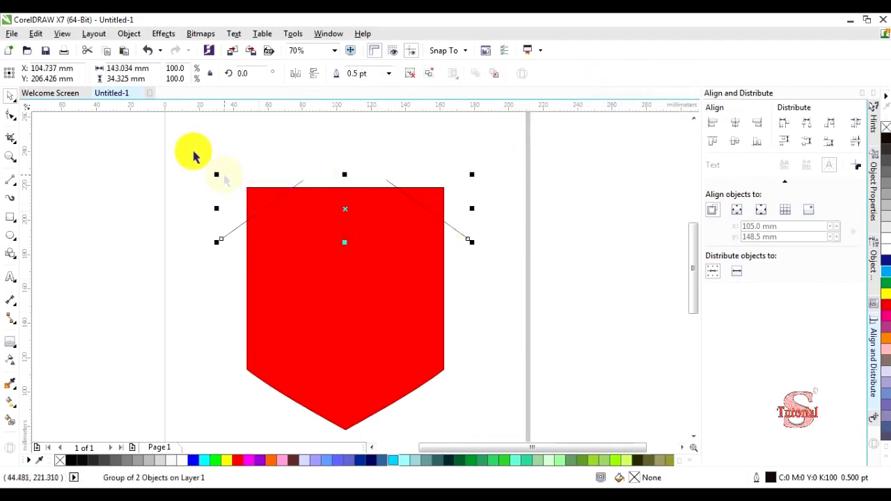
{"action": "left_click_drag", "start_coordinate": [199, 158], "coordinate": [503, 359]}
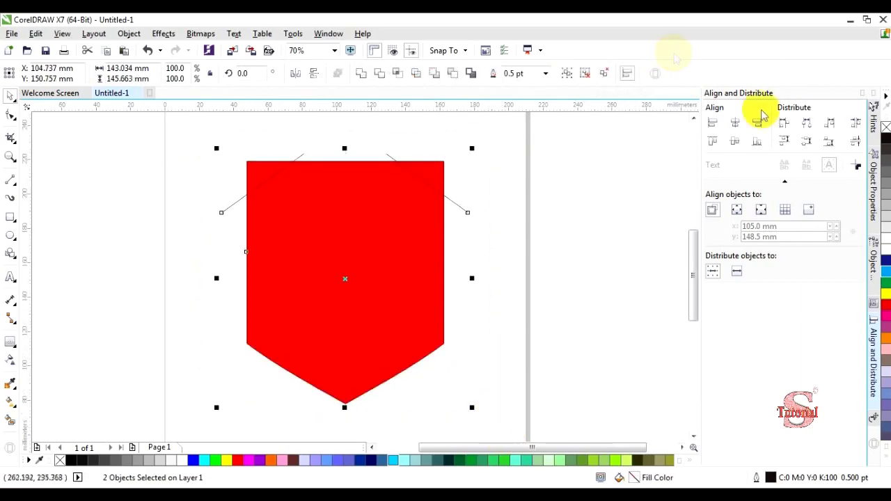
{"action": "left_click", "coordinate": [736, 125]}
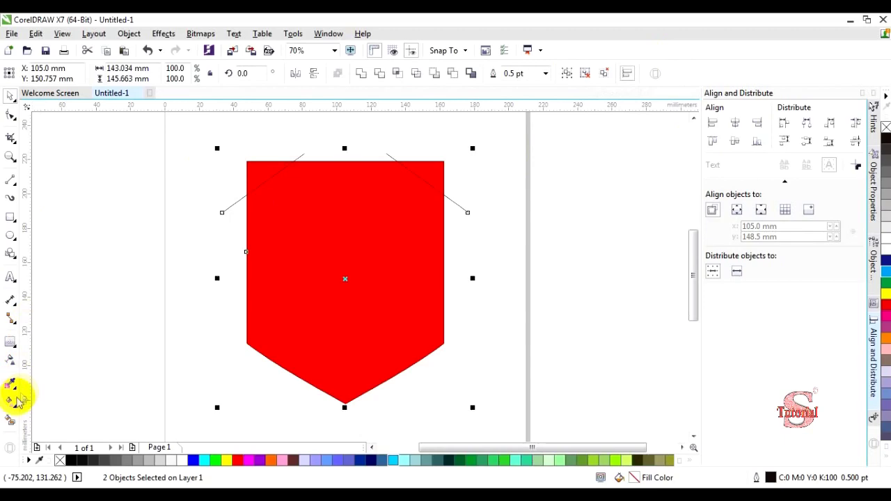
- Smart-fill the shield's two upper corners cut off by the diagonal lines with blue (#6666FF) and a 0.5 pt black outline
{"action": "left_click", "coordinate": [10, 420]}
{"action": "left_click", "coordinate": [259, 169]}
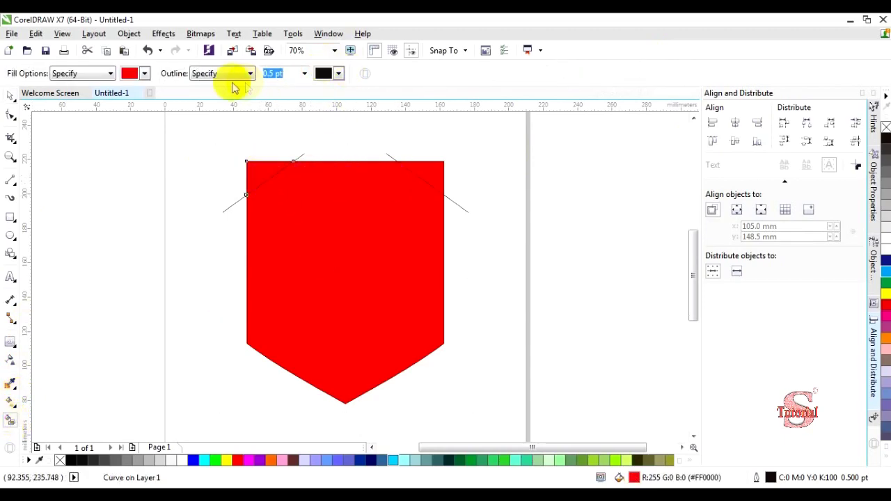
{"action": "left_click", "coordinate": [147, 50]}
{"action": "left_click", "coordinate": [145, 73]}
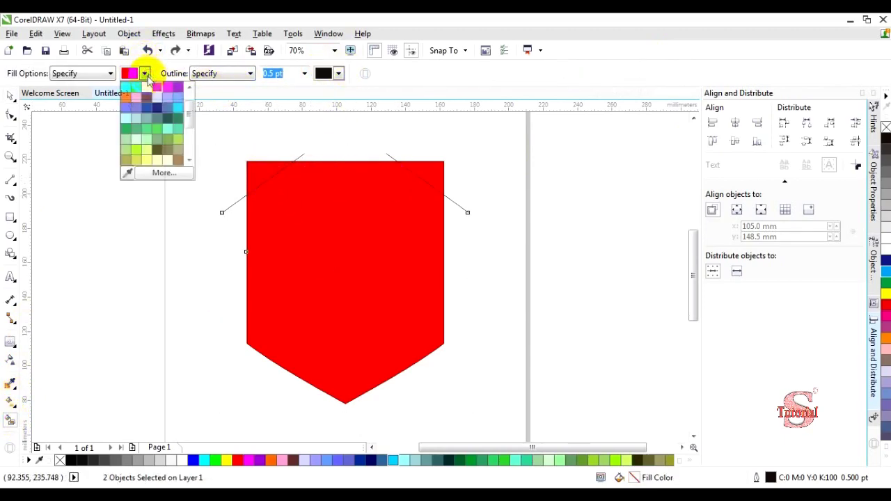
{"action": "left_click", "coordinate": [129, 110]}
{"action": "left_click", "coordinate": [255, 171]}
{"action": "left_click", "coordinate": [413, 169]}
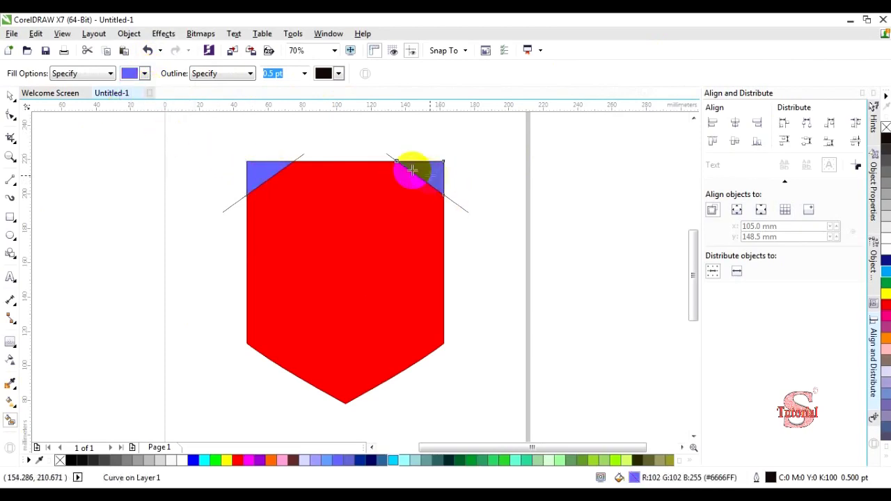
- Delete the grouped diagonal lines, keeping the two blue corner triangles
{"action": "left_click", "coordinate": [11, 99]}
{"action": "left_click", "coordinate": [411, 173]}
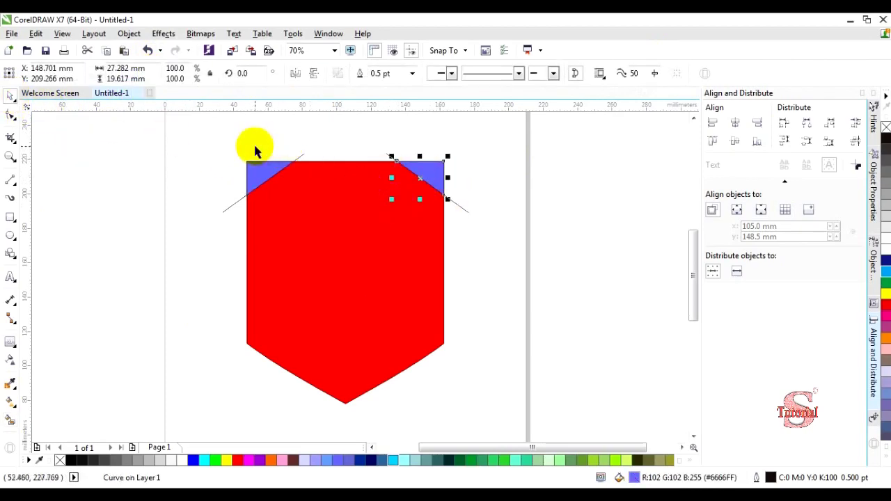
{"action": "left_click", "coordinate": [235, 183]}
{"action": "left_click", "coordinate": [233, 209]}
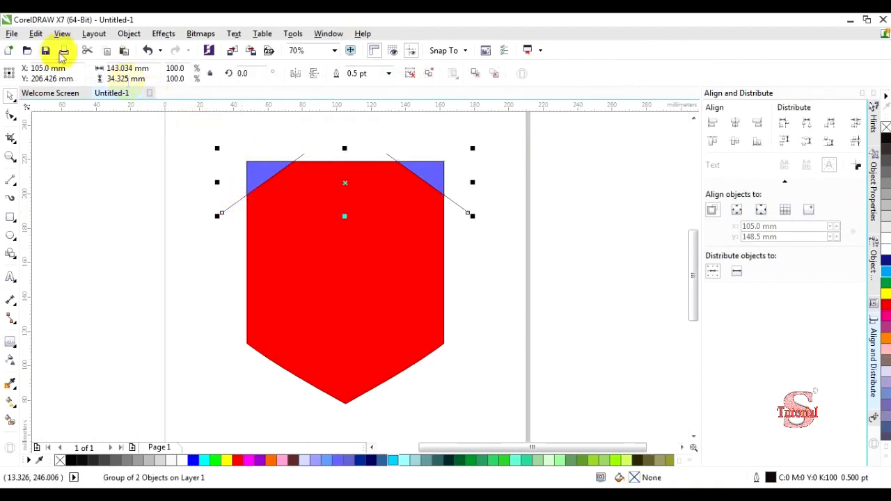
{"action": "left_click", "coordinate": [42, 35]}
{"action": "left_click", "coordinate": [74, 169]}
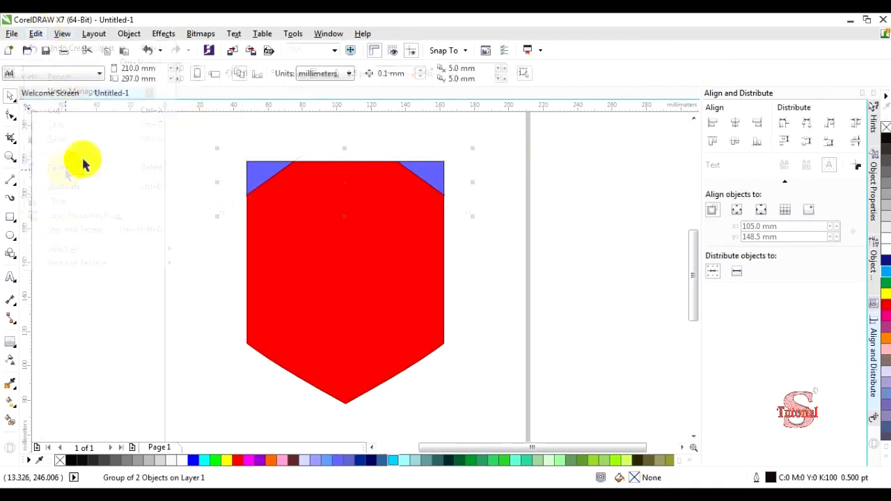
- Apply Simplify to the red shield and the two blue triangles to cut the corners out of the shield
{"action": "left_click", "coordinate": [401, 221]}
{"action": "left_click", "coordinate": [404, 153]}
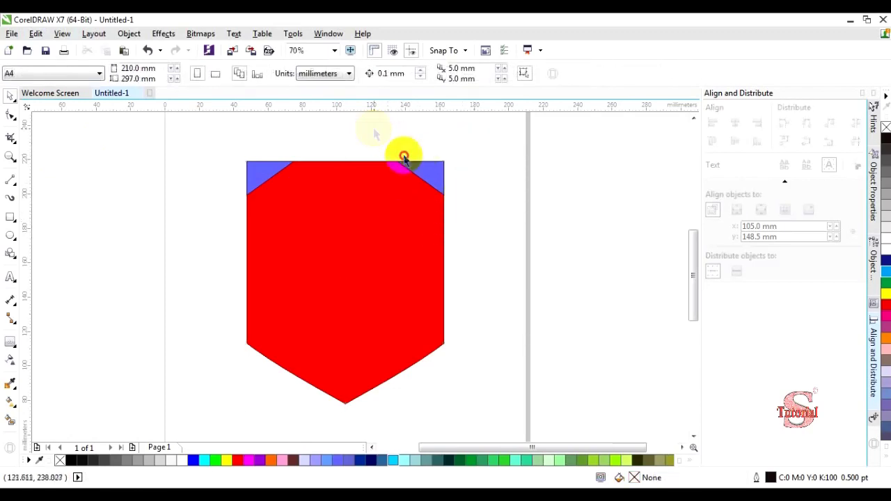
{"action": "left_click", "coordinate": [434, 179]}
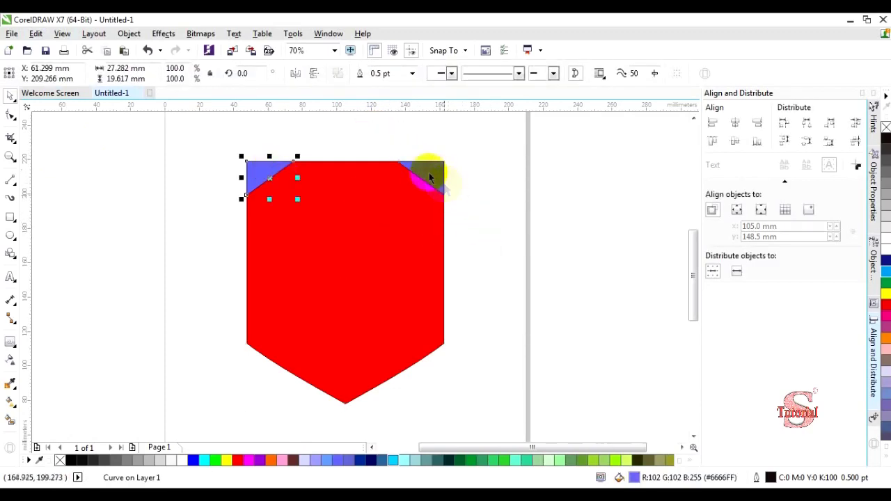
{"action": "left_click_drag", "start_coordinate": [179, 136], "coordinate": [478, 237]}
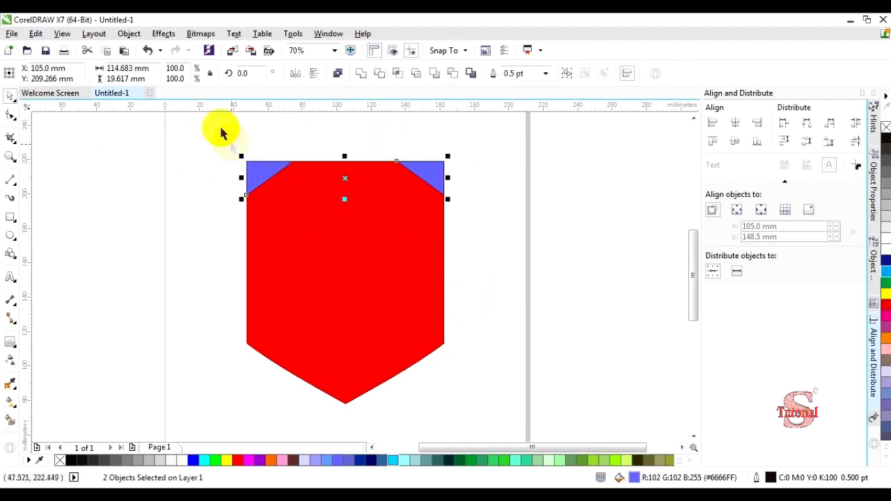
{"action": "left_click_drag", "start_coordinate": [220, 130], "coordinate": [516, 418]}
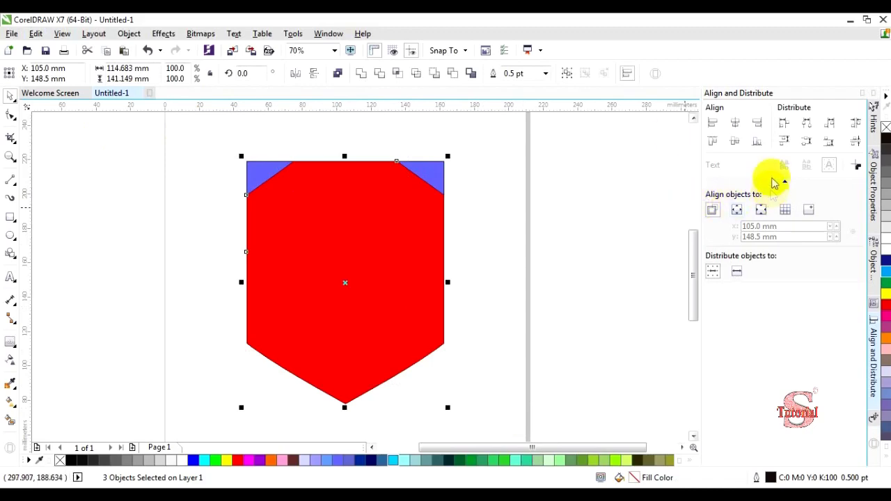
{"action": "left_click", "coordinate": [415, 73]}
{"action": "left_click", "coordinate": [478, 175]}
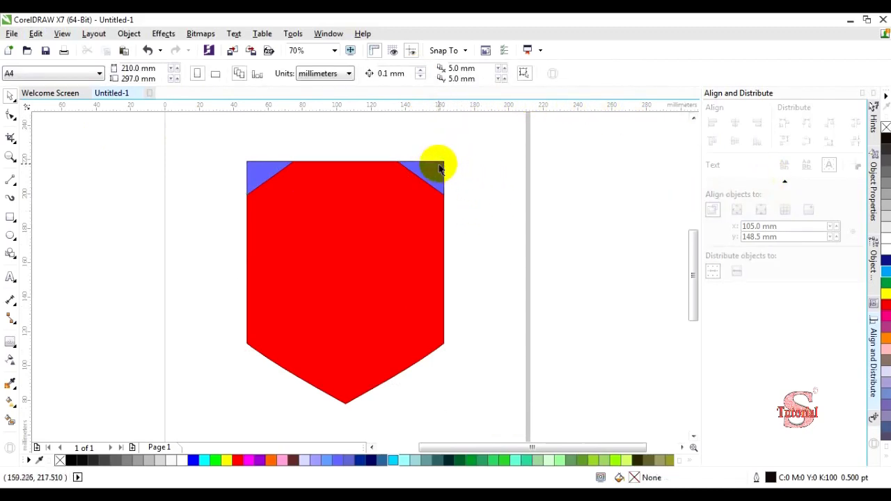
- Move the right blue triangle off the shield and delete both blue triangles
{"action": "left_click_drag", "start_coordinate": [439, 169], "coordinate": [496, 171]}
{"action": "left_click", "coordinate": [263, 173]}
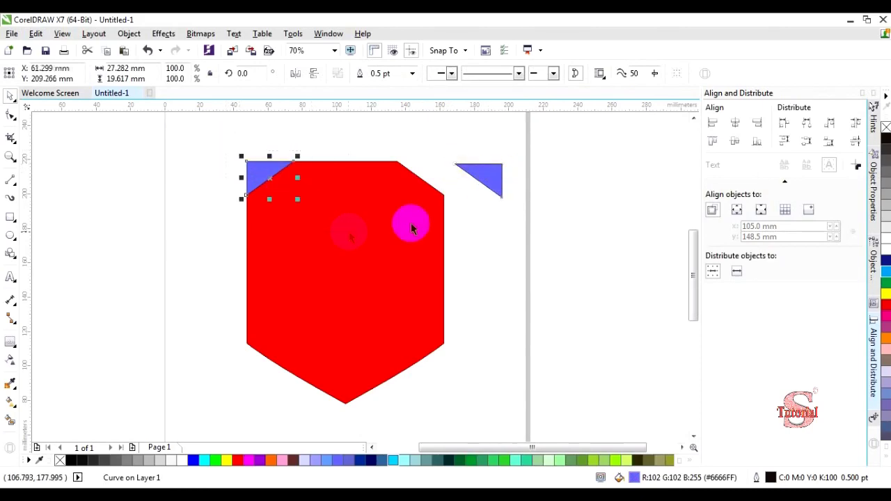
{"action": "key", "text": "Delete"}
{"action": "left_click", "coordinate": [503, 172]}
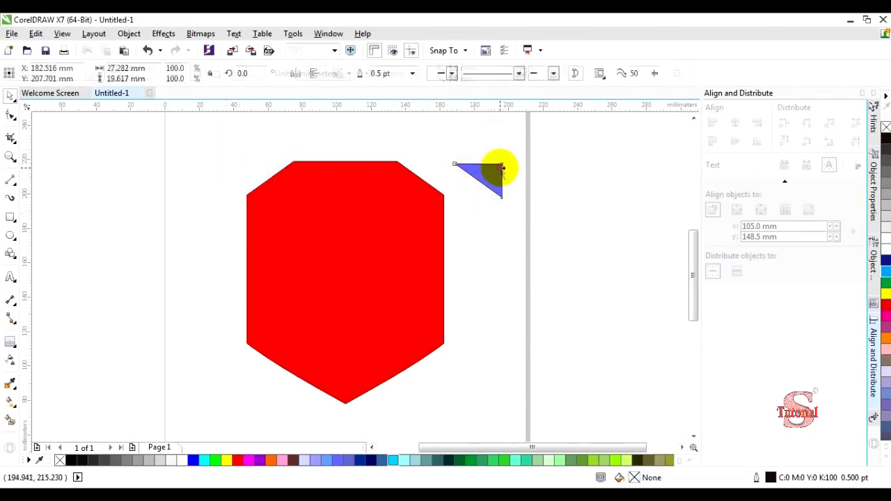
{"action": "key", "text": "Delete"}
- Draw an ellipse about 66 mm wide and 27 mm high overlapping the middle of the shield's top edge
{"action": "left_click", "coordinate": [386, 161]}
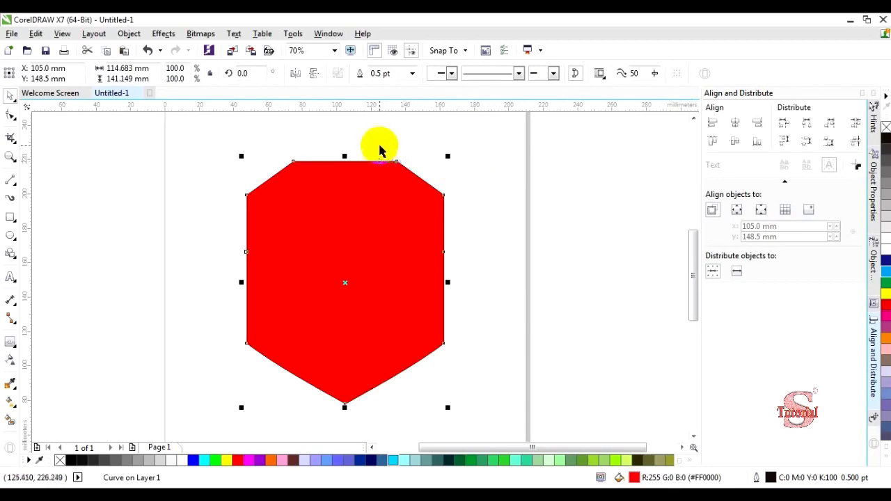
{"action": "left_click", "coordinate": [14, 239]}
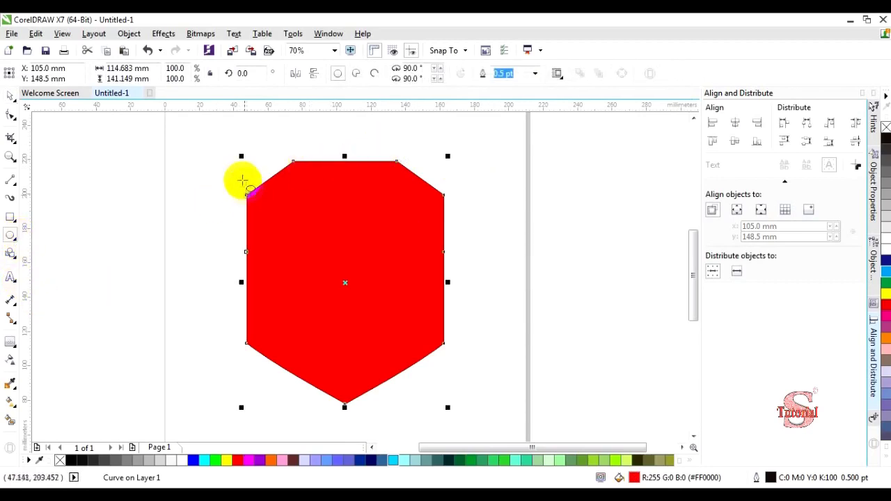
{"action": "left_click_drag", "start_coordinate": [314, 153], "coordinate": [413, 183]}
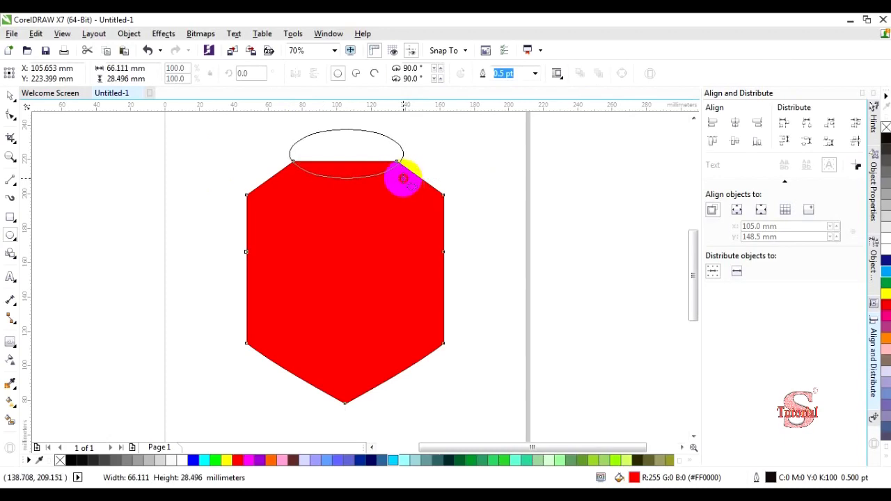
{"action": "left_click_drag", "start_coordinate": [399, 172], "coordinate": [399, 172]}
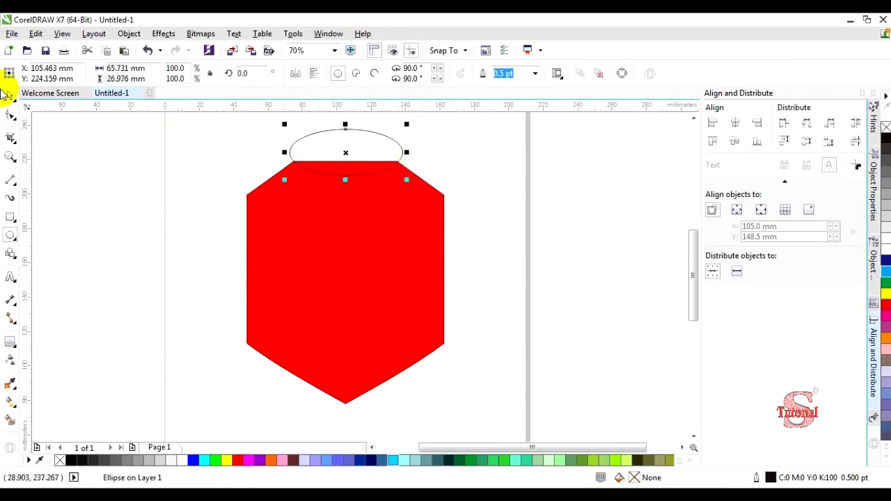
- Select the ellipse and the red shield together and center them horizontally on each other
{"action": "key", "text": "z"}
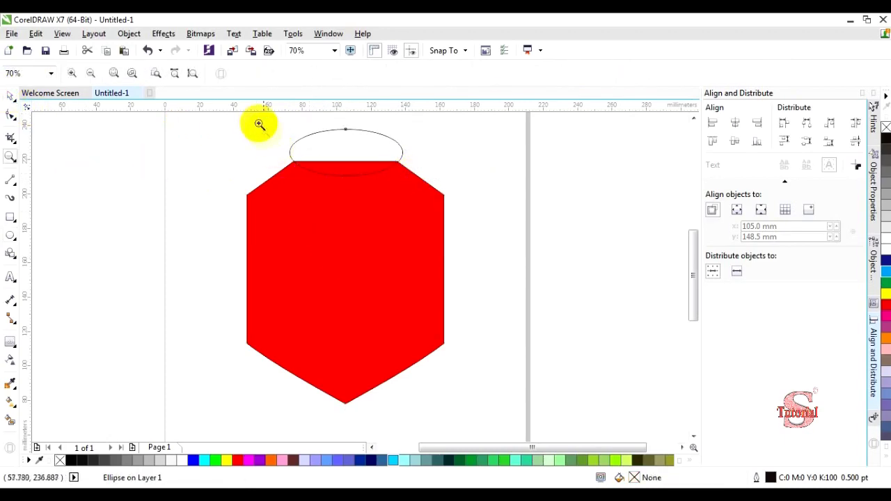
{"action": "left_click_drag", "start_coordinate": [337, 146], "coordinate": [431, 187]}
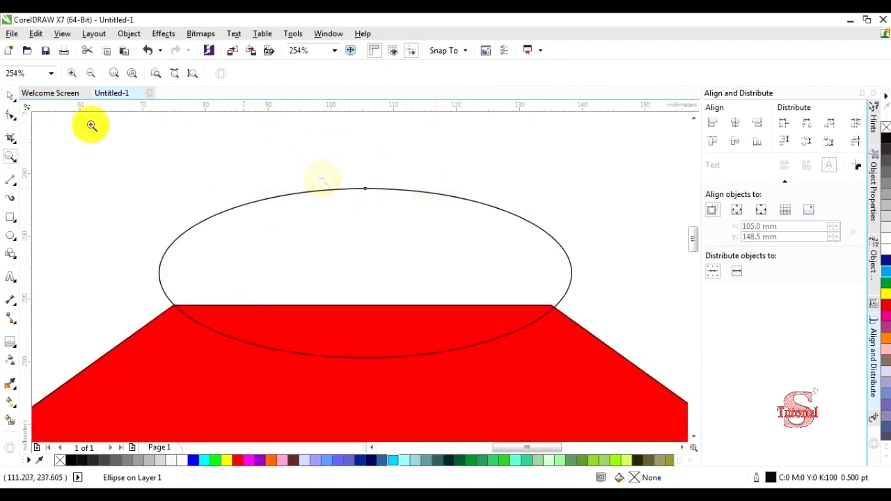
{"action": "left_click", "coordinate": [9, 99]}
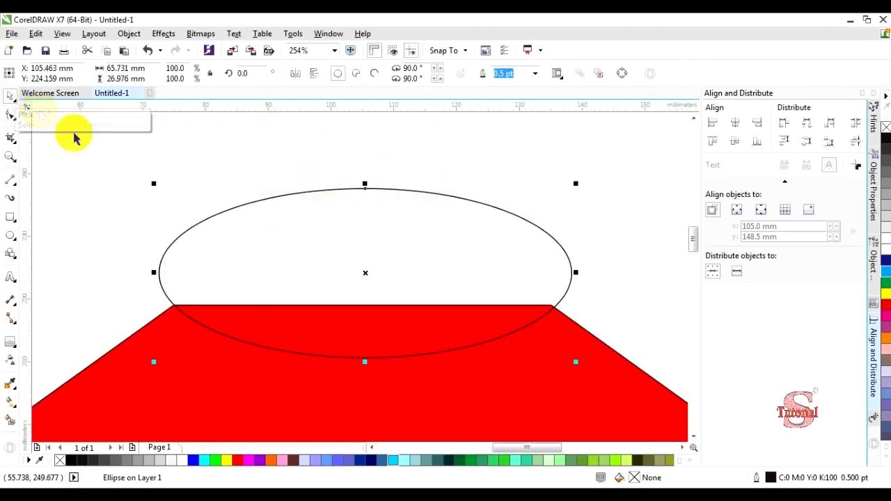
{"action": "left_click", "coordinate": [10, 95]}
{"action": "left_click", "coordinate": [565, 345]}
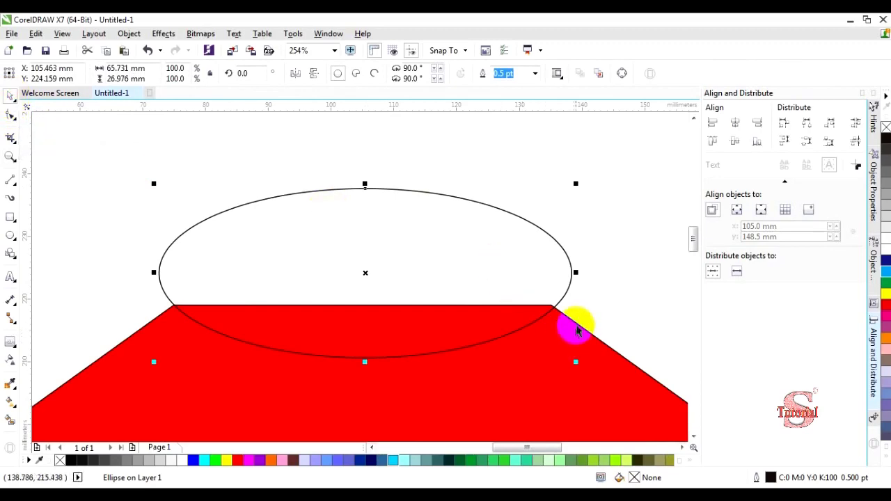
{"action": "left_click", "coordinate": [575, 328]}
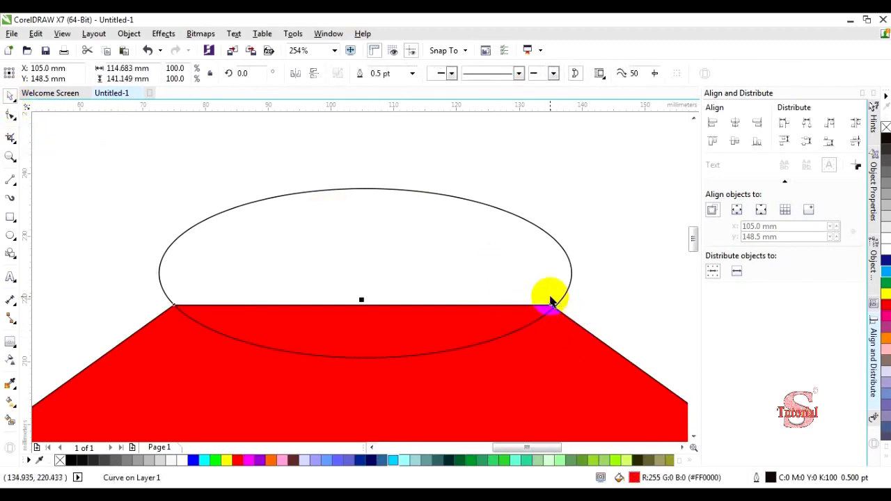
{"action": "key", "text": "z"}
{"action": "right_click", "coordinate": [550, 301]}
{"action": "right_click", "coordinate": [335, 259]}
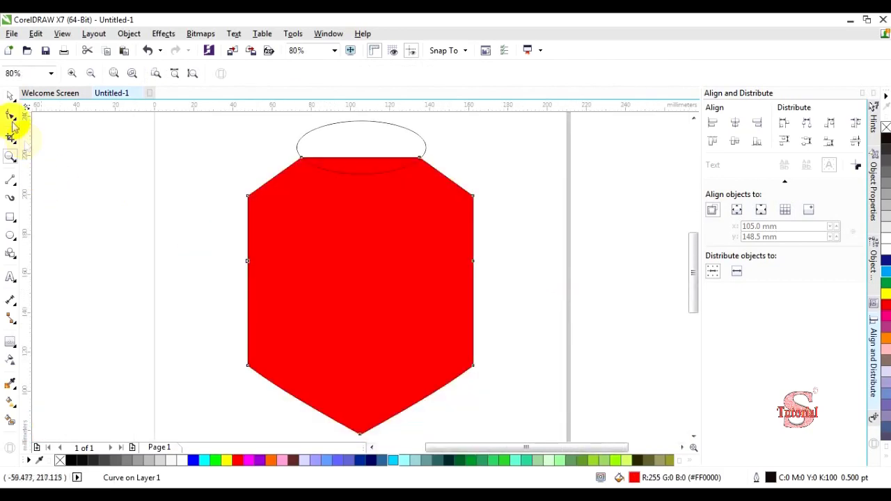
{"action": "left_click", "coordinate": [9, 95]}
{"action": "scroll", "coordinate": [304, 229], "scroll_direction": "down", "scroll_amount": 3}
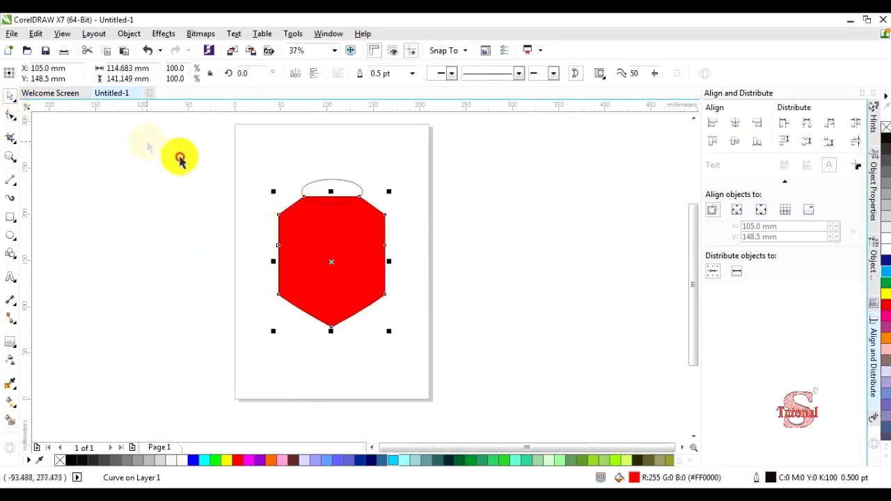
{"action": "left_click_drag", "start_coordinate": [179, 160], "coordinate": [487, 354]}
{"action": "scroll", "coordinate": [340, 263], "scroll_direction": "up", "scroll_amount": 2}
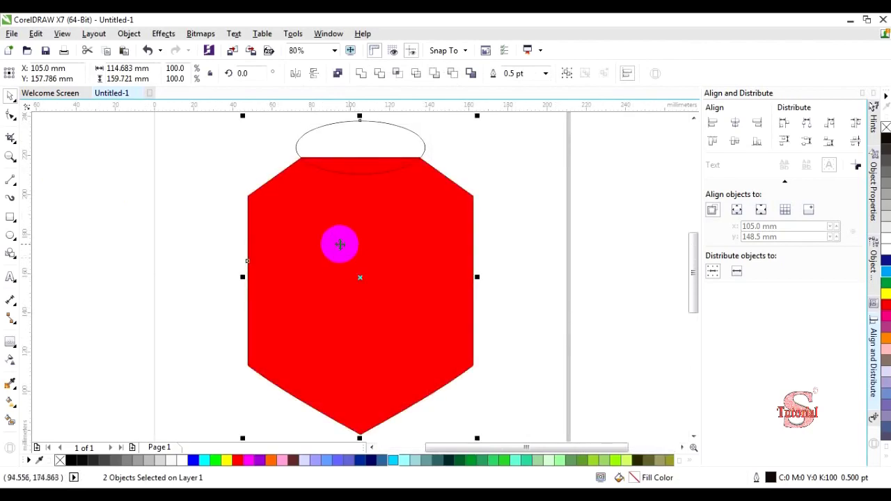
{"action": "left_click", "coordinate": [185, 174]}
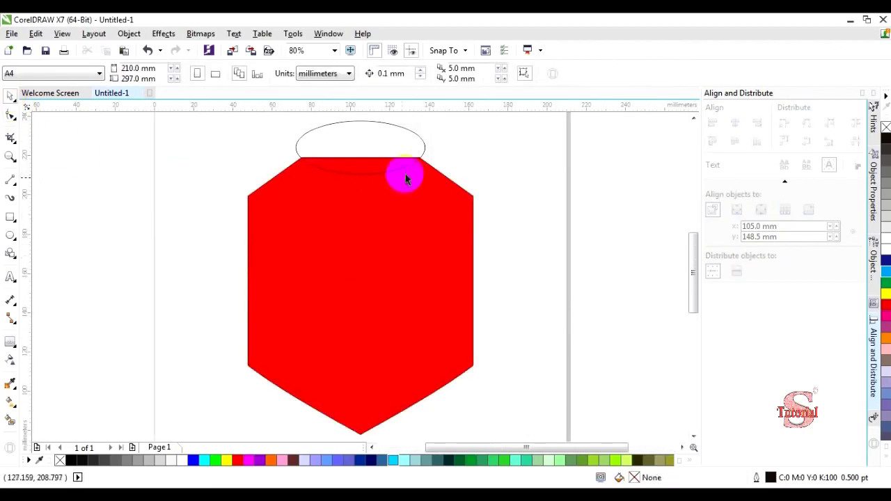
- Nudge the ellipse down 0.1 mm at the shield's top edge
{"action": "key", "text": "z"}
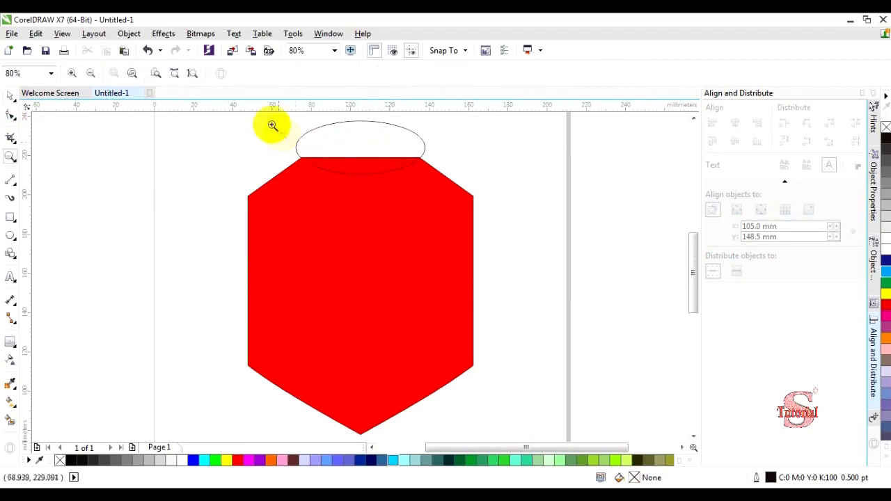
{"action": "left_click_drag", "start_coordinate": [271, 117], "coordinate": [482, 206]}
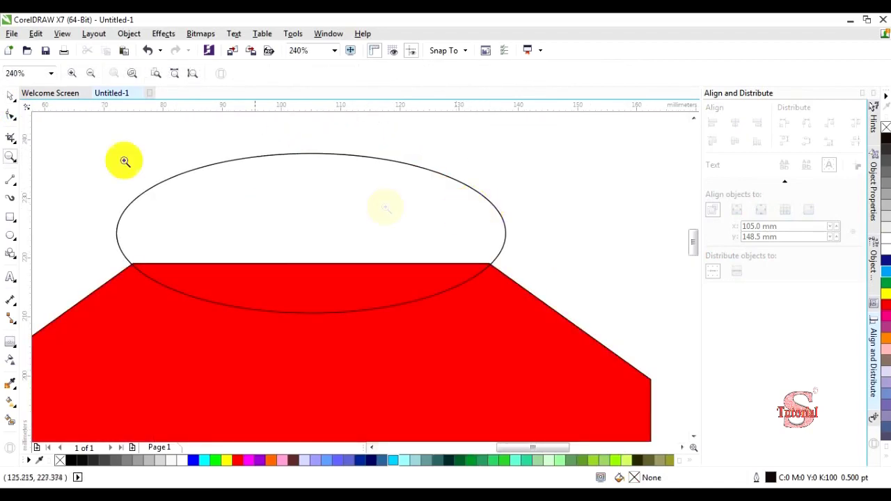
{"action": "left_click", "coordinate": [11, 98]}
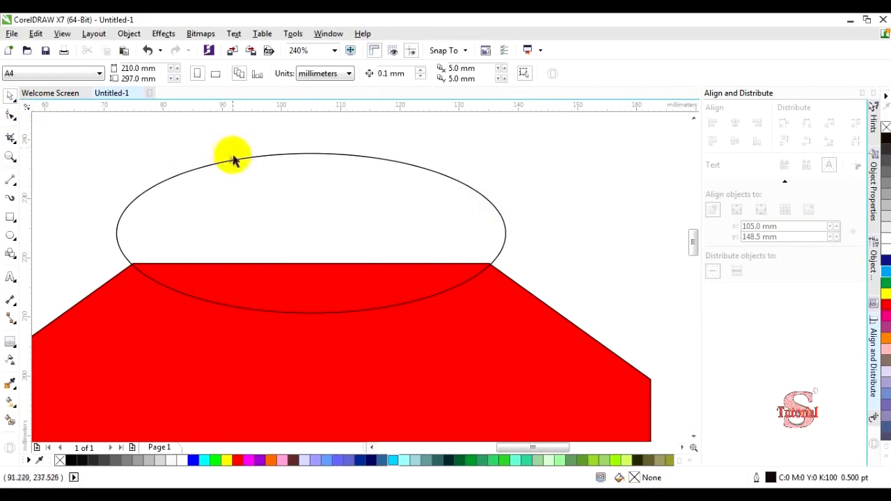
{"action": "left_click", "coordinate": [284, 159]}
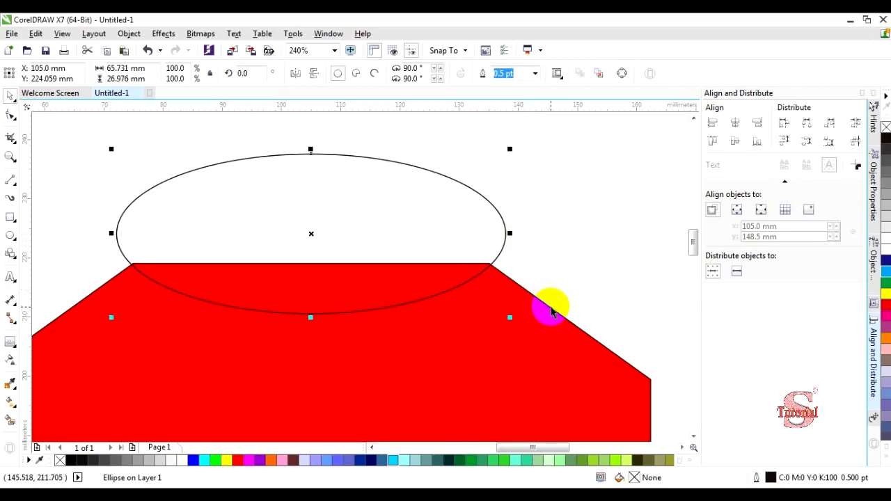
- Apply Simplify to the ellipse and the red shield to cut a concave curve into the shield's top edge
{"action": "left_click", "coordinate": [551, 311], "text": "shift"}
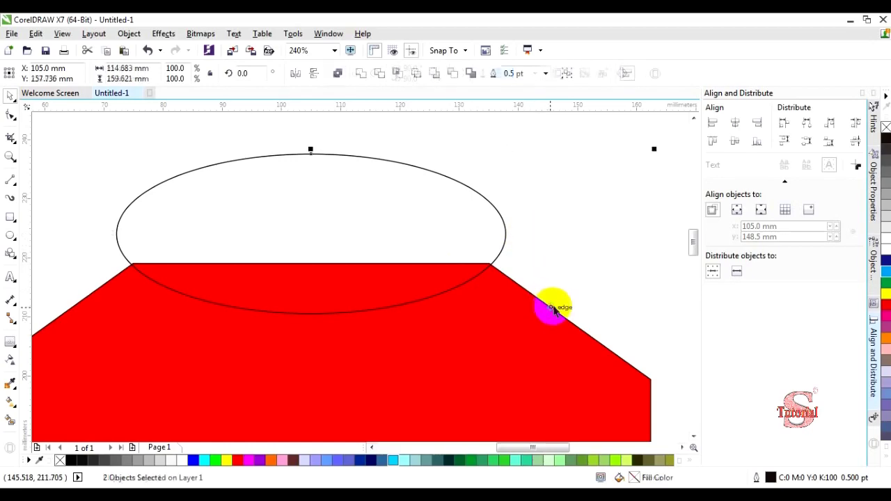
{"action": "scroll", "coordinate": [553, 309], "scroll_direction": "down", "scroll_amount": 3}
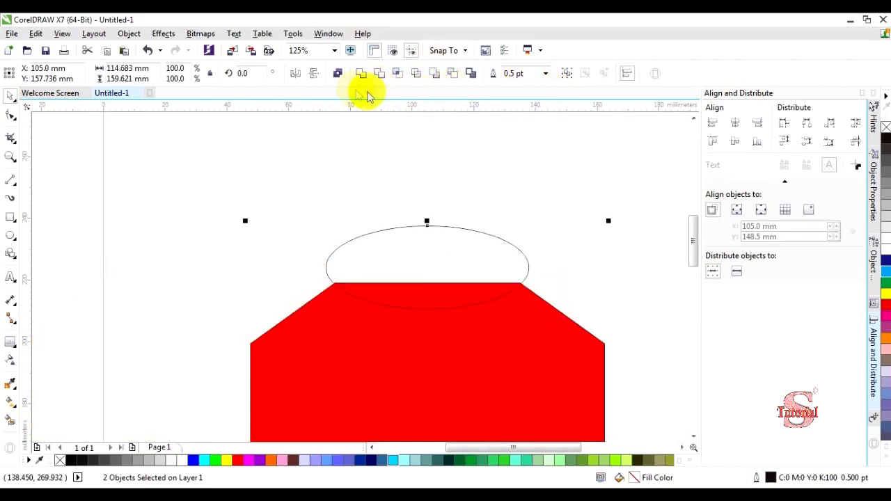
{"action": "left_click", "coordinate": [415, 75]}
{"action": "left_click", "coordinate": [527, 270]}
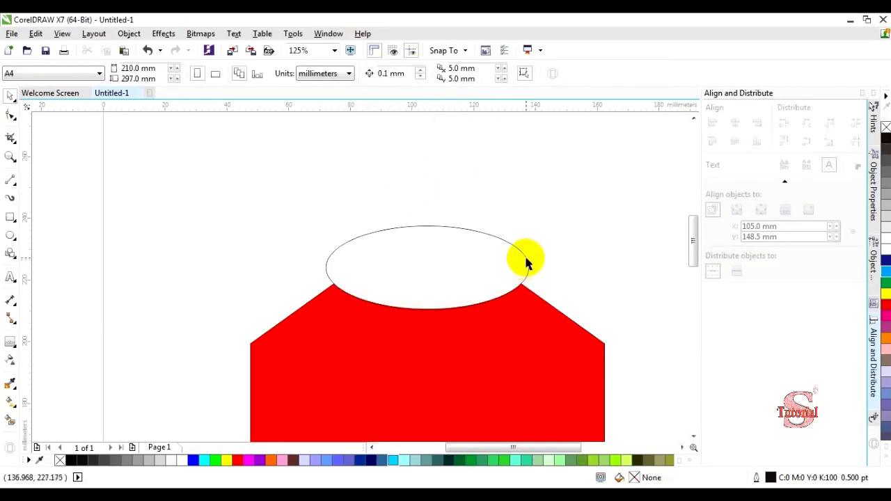
- Move the ellipse out of the top cut-out so it overlaps the shield's upper-left slanted edge
{"action": "left_click", "coordinate": [527, 262]}
{"action": "left_click_drag", "start_coordinate": [424, 269], "coordinate": [208, 241]}
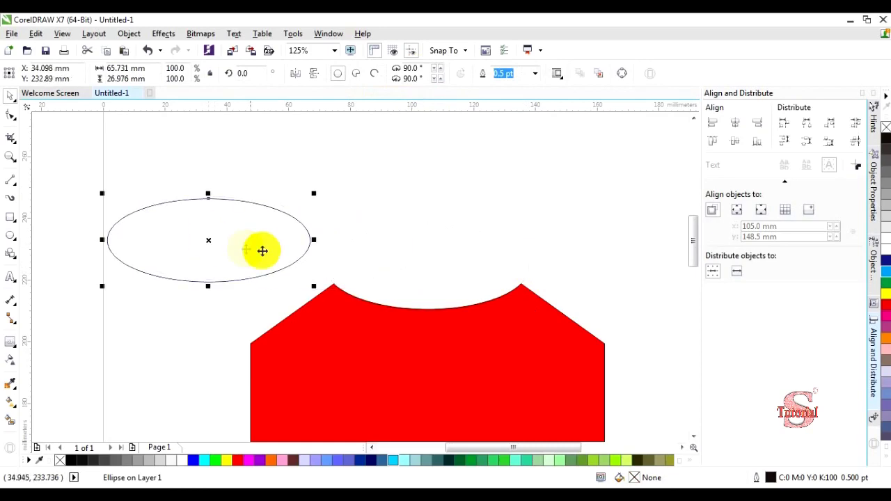
{"action": "key", "text": "F4"}
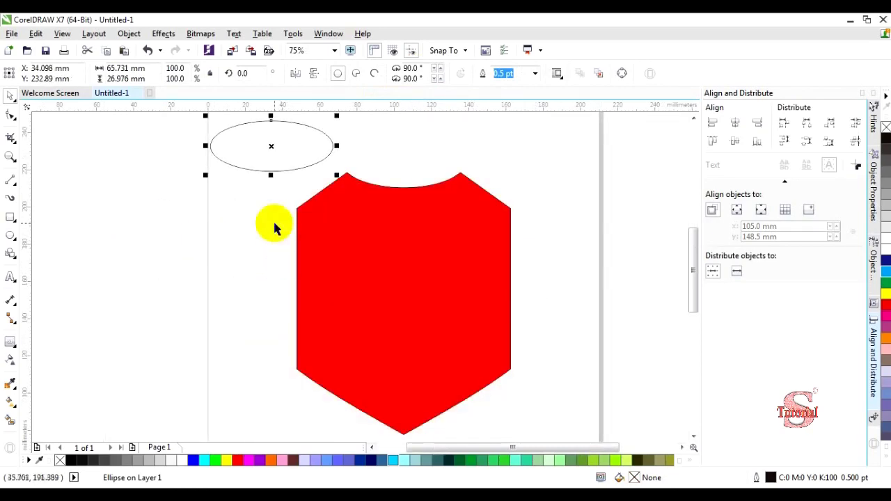
{"action": "left_click", "coordinate": [10, 157]}
{"action": "left_click_drag", "start_coordinate": [190, 127], "coordinate": [390, 239]}
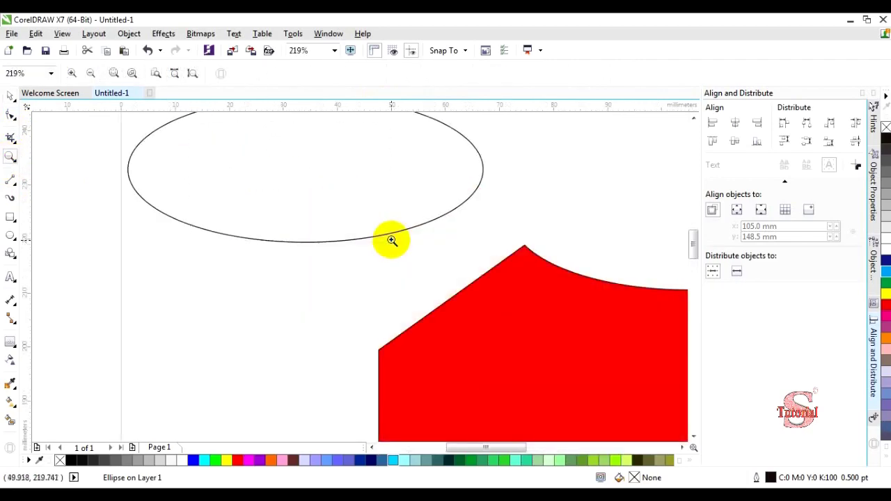
{"action": "left_click", "coordinate": [10, 97]}
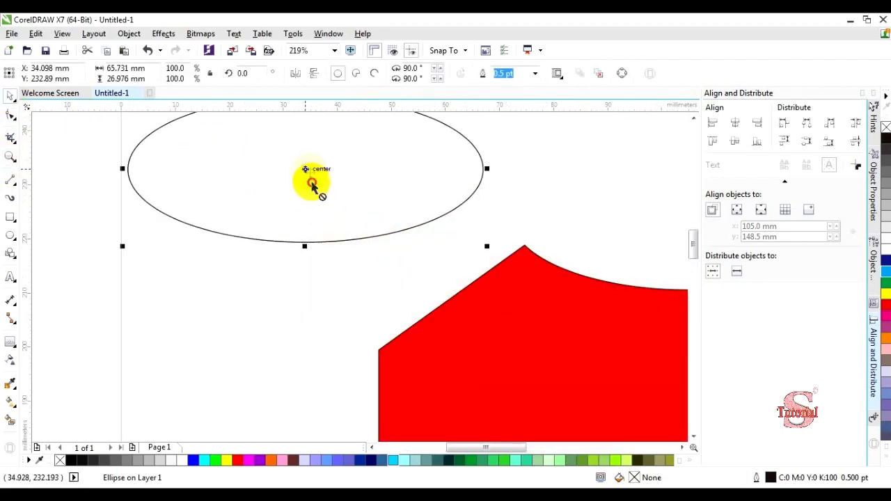
{"action": "left_click_drag", "start_coordinate": [312, 183], "coordinate": [337, 245]}
{"action": "scroll", "coordinate": [335, 241], "scroll_direction": "down", "scroll_amount": 2}
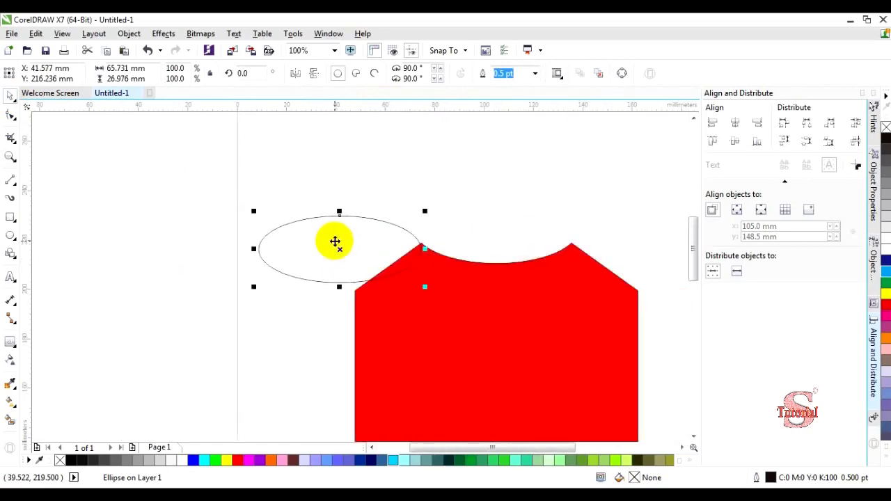
- Narrow the ellipse to about 44 mm wide and place it over the shield's upper-left slanted edge
{"action": "left_click", "coordinate": [345, 251]}
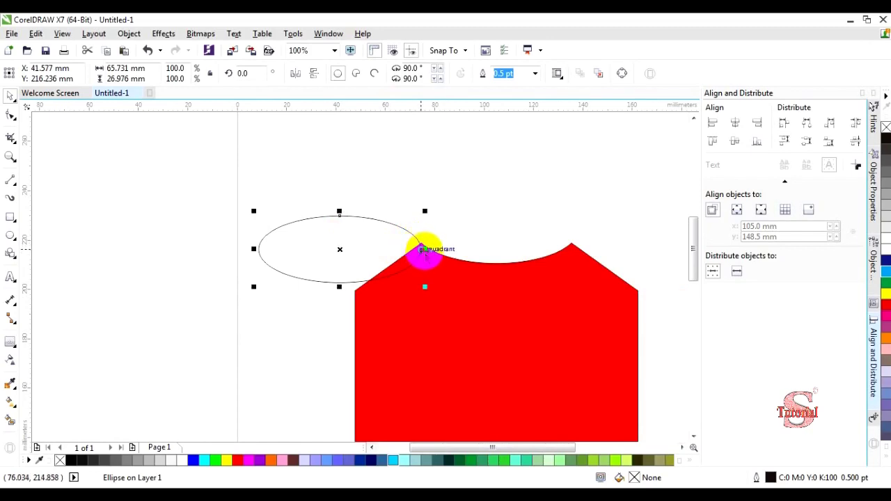
{"action": "left_click_drag", "start_coordinate": [422, 249], "coordinate": [372, 249]}
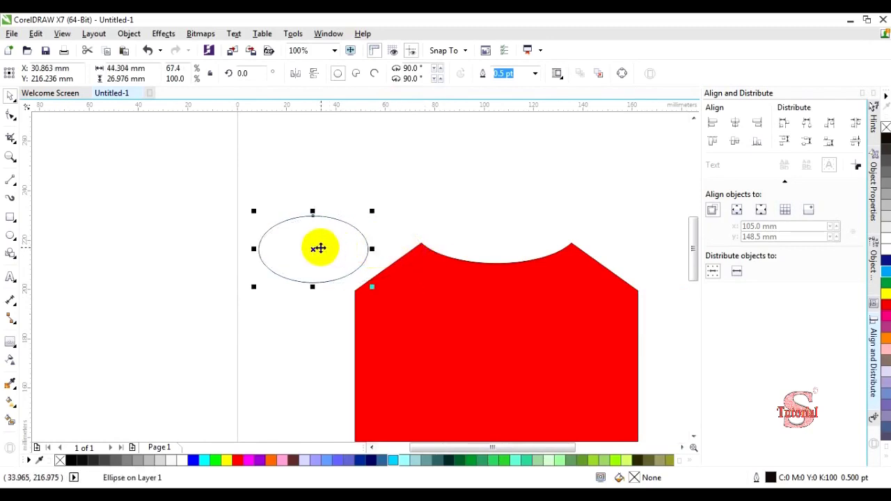
{"action": "left_click_drag", "start_coordinate": [319, 247], "coordinate": [374, 249]}
{"action": "scroll", "coordinate": [393, 283], "scroll_direction": "down", "scroll_amount": 1}
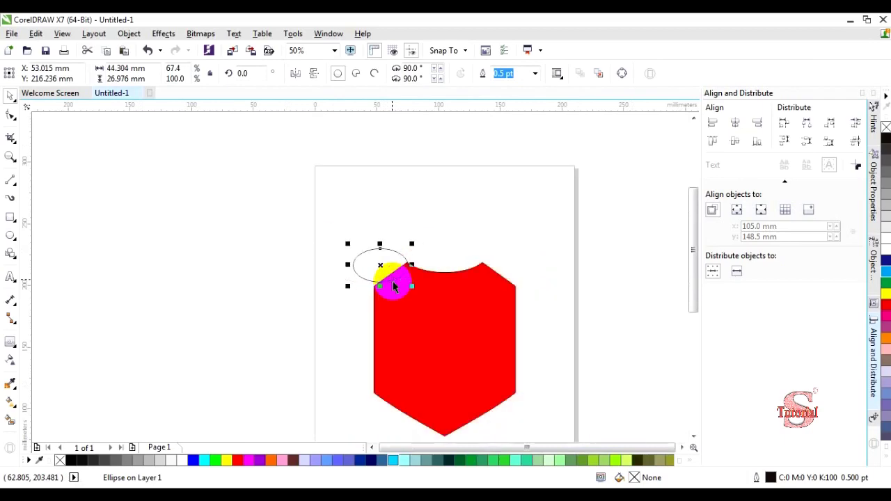
- Shift the ellipse slightly up and left, and rotate it about 26.4° to follow the shield's upper-left slanted edge
{"action": "left_click", "coordinate": [13, 159]}
{"action": "left_click_drag", "start_coordinate": [350, 239], "coordinate": [451, 328]}
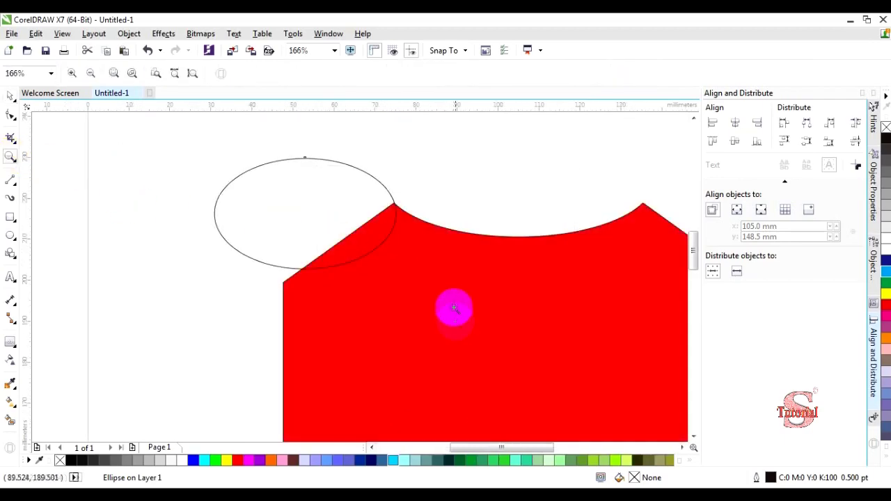
{"action": "left_click", "coordinate": [12, 97]}
{"action": "left_click", "coordinate": [310, 211]}
{"action": "mouse_move", "coordinate": [303, 217]}
{"action": "left_mouse_down"}
{"action": "mouse_move", "coordinate": [325, 227]}
{"action": "mouse_move", "coordinate": [298, 209]}
{"action": "left_mouse_up"}
{"action": "left_click", "coordinate": [298, 209]}
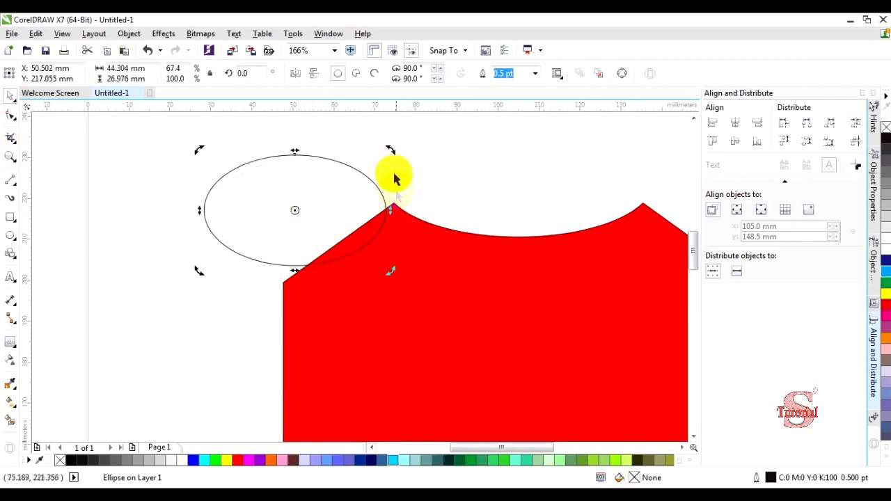
{"action": "left_click_drag", "start_coordinate": [394, 151], "coordinate": [351, 128]}
{"action": "left_click", "coordinate": [294, 209]}
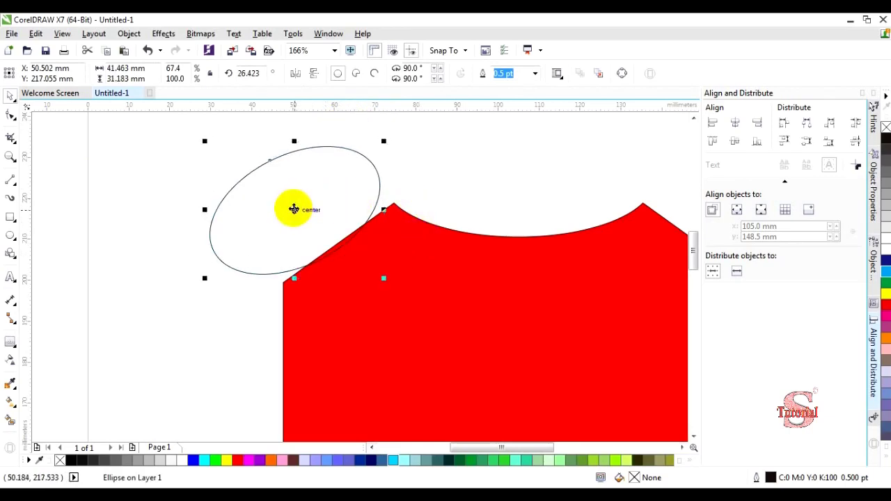
- Position the rotated ellipse at about X 54.4 mm, Y 214.6 mm so it passes through both ends of the upper-left slanted edge
{"action": "mouse_move", "coordinate": [299, 211]}
{"action": "left_mouse_down"}
{"action": "mouse_move", "coordinate": [312, 215]}
{"action": "mouse_move", "coordinate": [304, 209]}
{"action": "left_mouse_up"}
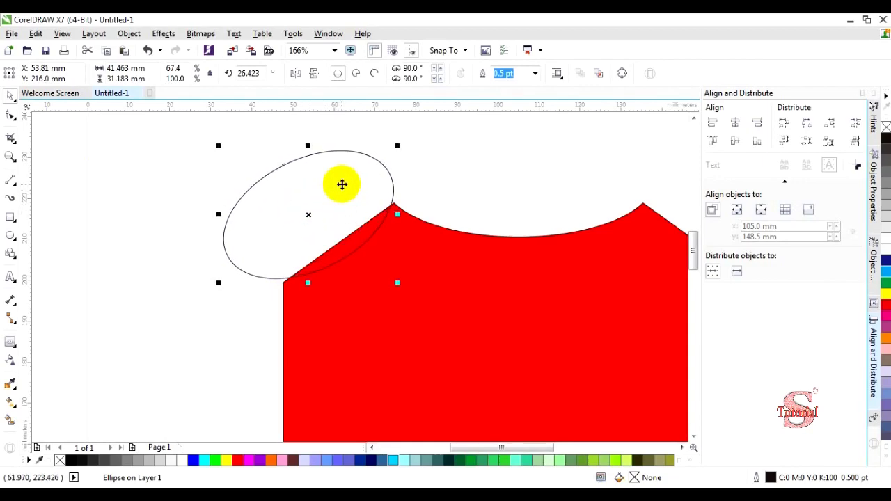
{"action": "left_click_drag", "start_coordinate": [342, 185], "coordinate": [353, 161]}
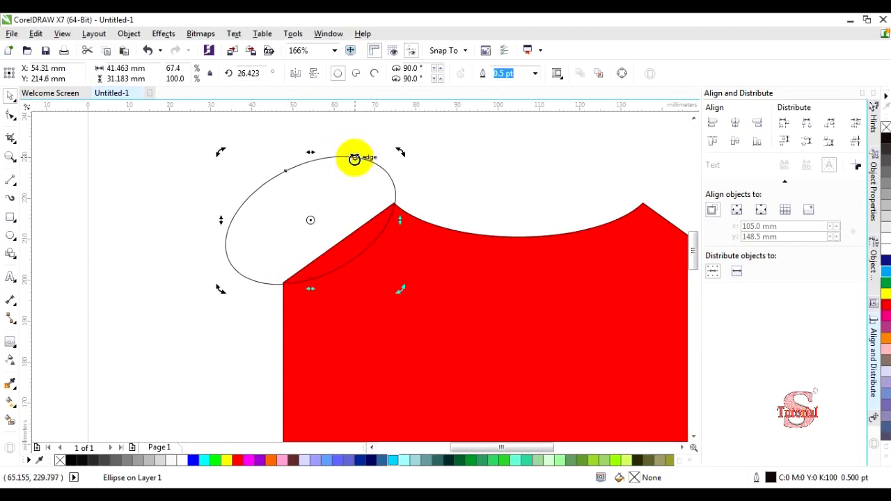
{"action": "scroll", "coordinate": [229, 197], "scroll_direction": "down", "scroll_amount": 3}
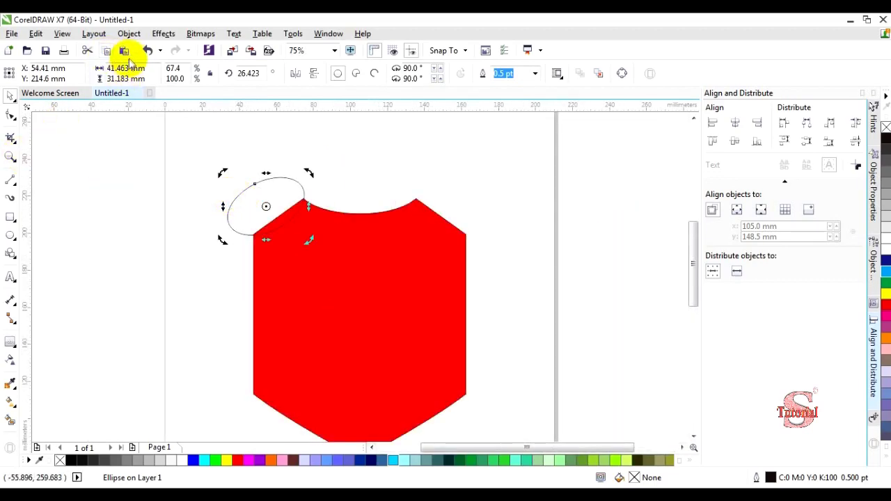
- Create a horizontally mirrored copy of the ellipse and place it over the upper-right slanted edge at about X 155.4 mm, Y 214.6 mm
{"action": "left_click", "coordinate": [298, 75]}
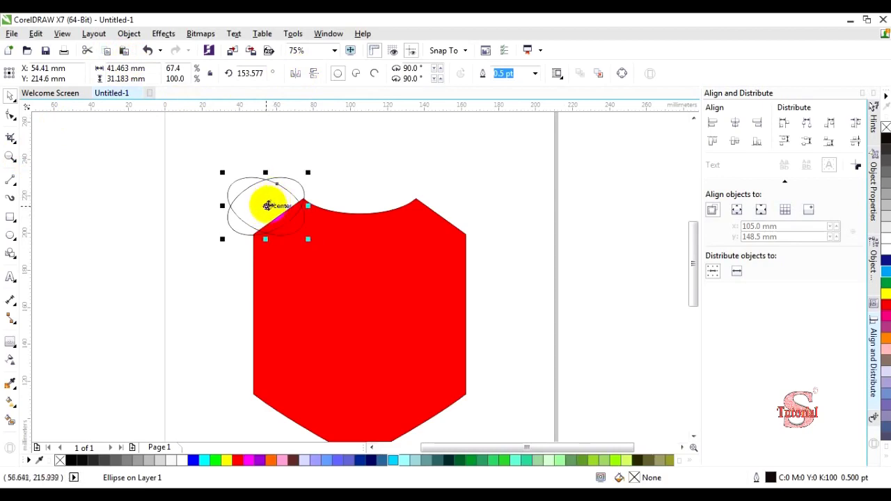
{"action": "left_click_drag", "start_coordinate": [268, 207], "coordinate": [449, 205]}
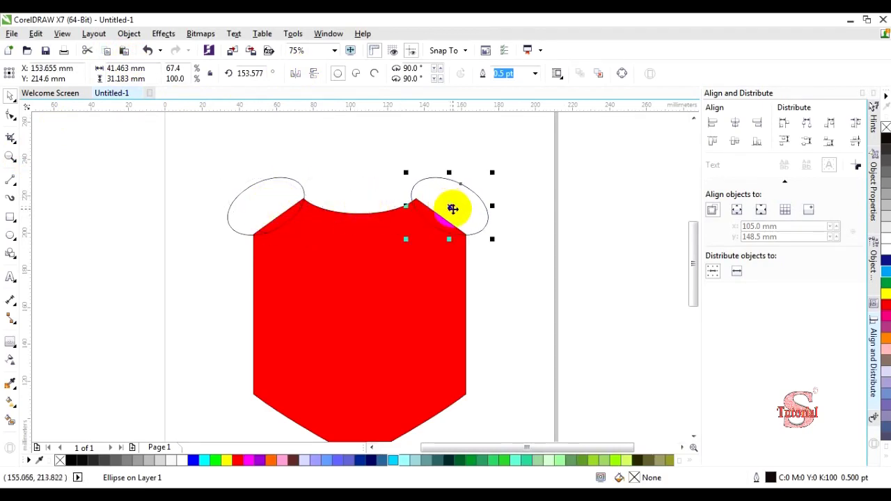
{"action": "scroll", "coordinate": [450, 205], "scroll_direction": "up", "scroll_amount": 2}
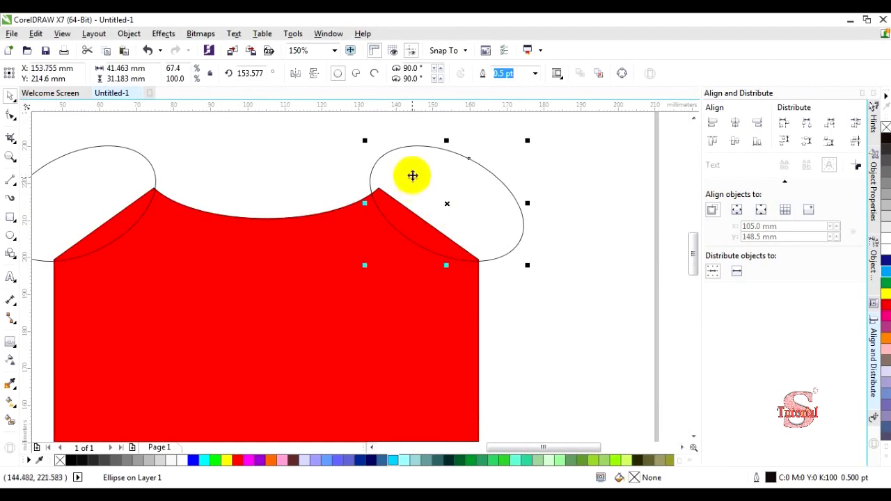
{"action": "left_click_drag", "start_coordinate": [413, 176], "coordinate": [412, 175]}
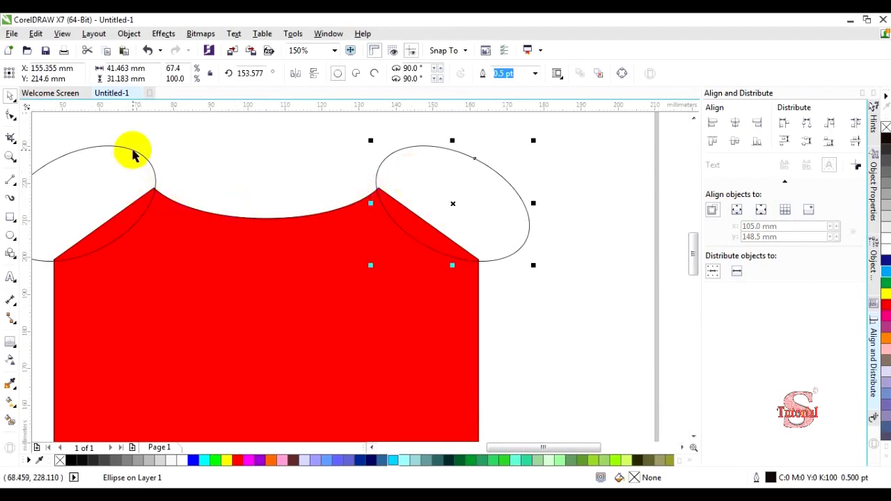
- Group the left and right corner ellipses
{"action": "left_click", "coordinate": [132, 151], "text": "shift"}
{"action": "left_click", "coordinate": [568, 74]}
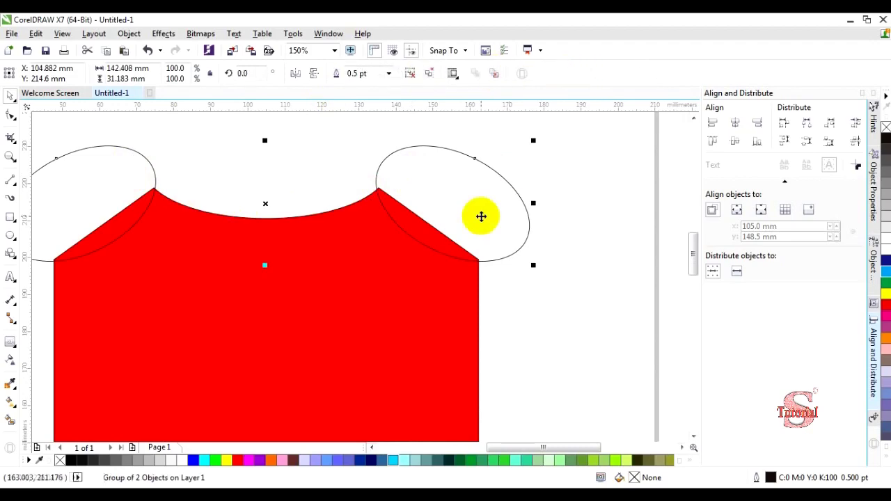
- Align the ellipse group and the shield on their horizontal centres and Simplify them to cut concave upper corners into the shield
{"action": "scroll", "coordinate": [482, 216], "scroll_direction": "down", "scroll_amount": 2}
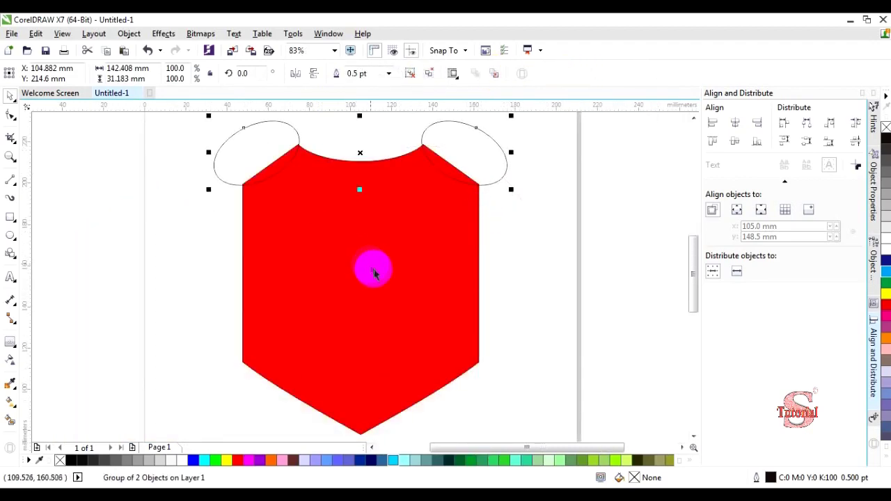
{"action": "left_click", "coordinate": [379, 264], "text": "shift"}
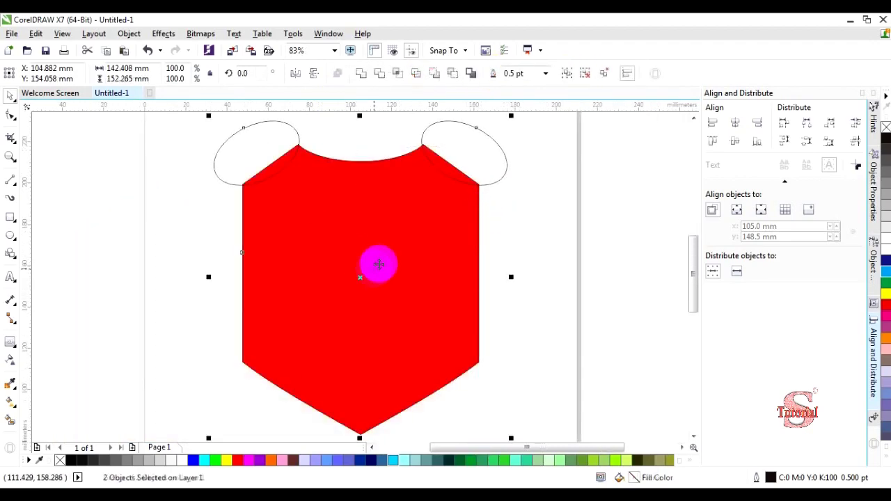
{"action": "left_click", "coordinate": [735, 125]}
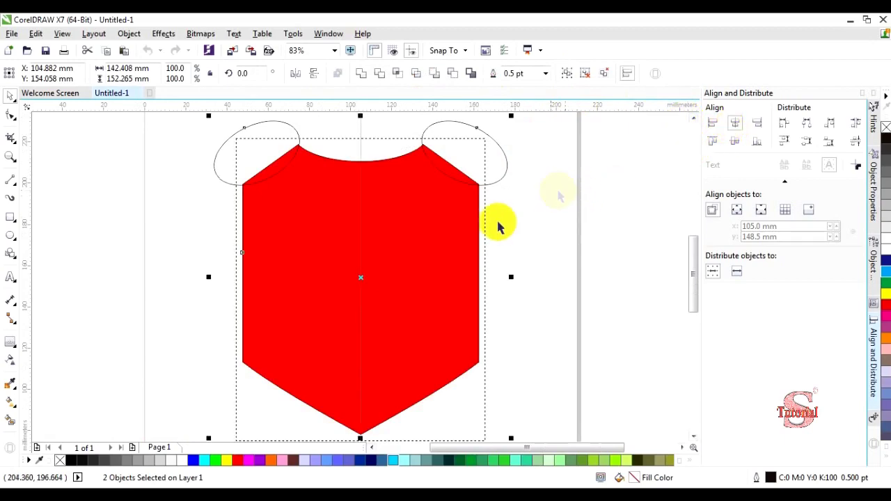
{"action": "left_click", "coordinate": [417, 74]}
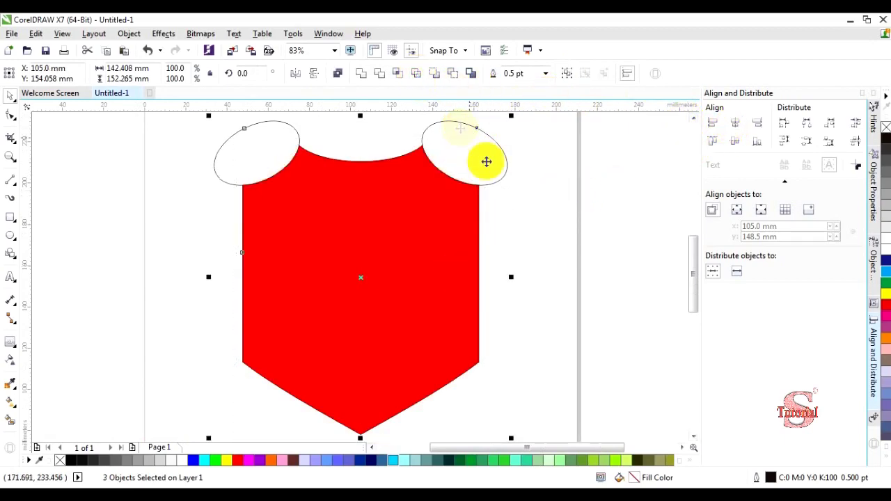
- Delete both corner ellipses, keeping only the cut shield
{"action": "left_click", "coordinate": [527, 160]}
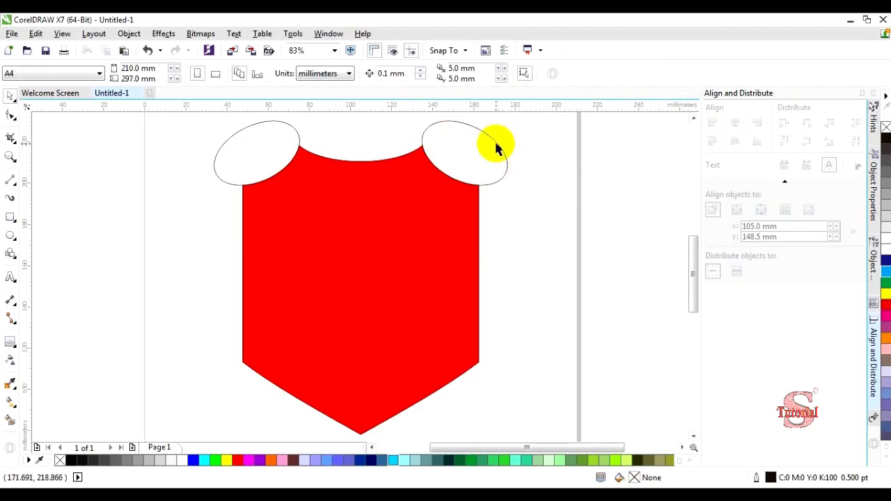
{"action": "left_click", "coordinate": [497, 149]}
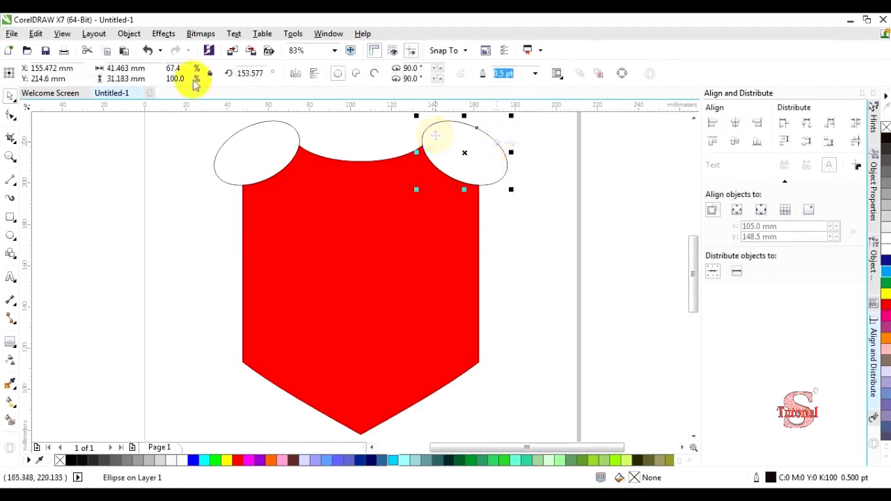
{"action": "left_click", "coordinate": [88, 52]}
{"action": "left_click", "coordinate": [271, 144]}
{"action": "key", "text": "Delete"}
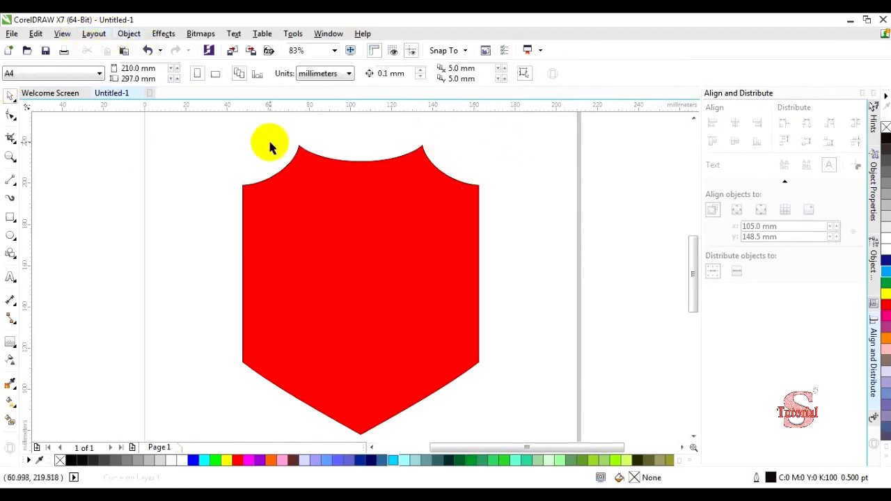
{"action": "left_click", "coordinate": [443, 197]}
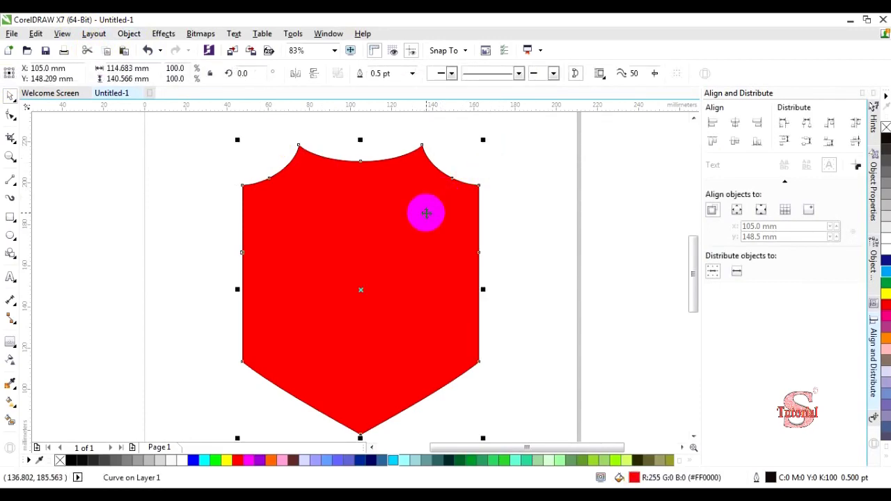
{"action": "left_click", "coordinate": [426, 213]}
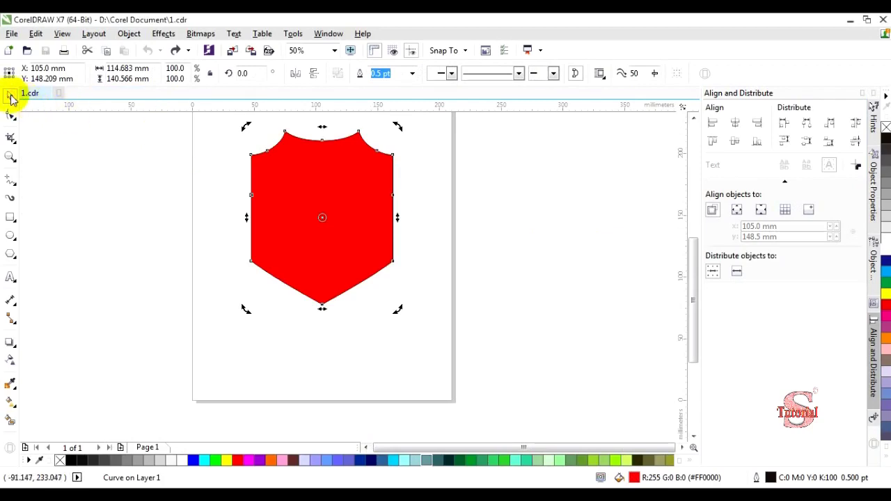
{"action": "left_click", "coordinate": [301, 202]}
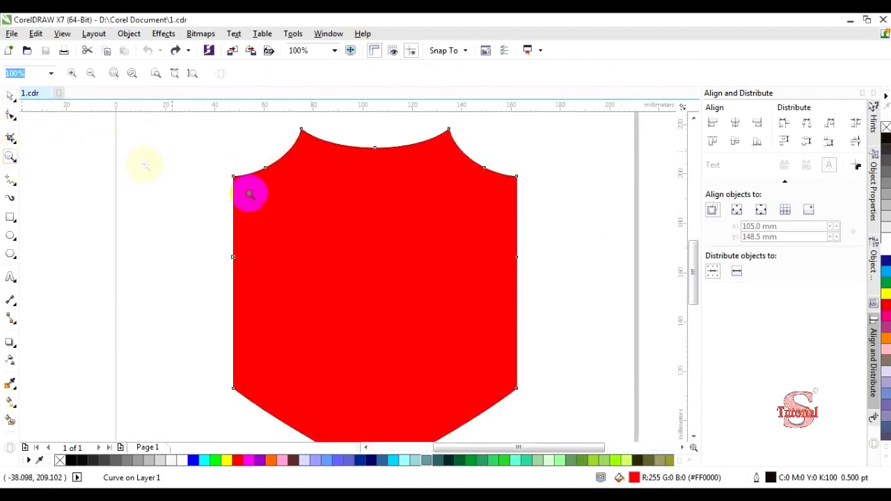
{"action": "left_click", "coordinate": [352, 196]}
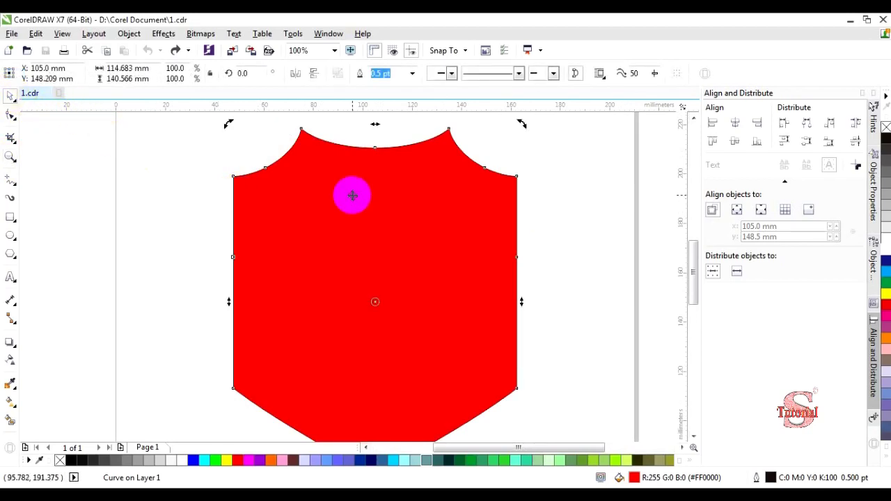
{"action": "scroll", "coordinate": [353, 196], "scroll_direction": "down", "scroll_amount": 1}
- Set the red shield's outline width to 4.0 pt
{"action": "left_click", "coordinate": [421, 216]}
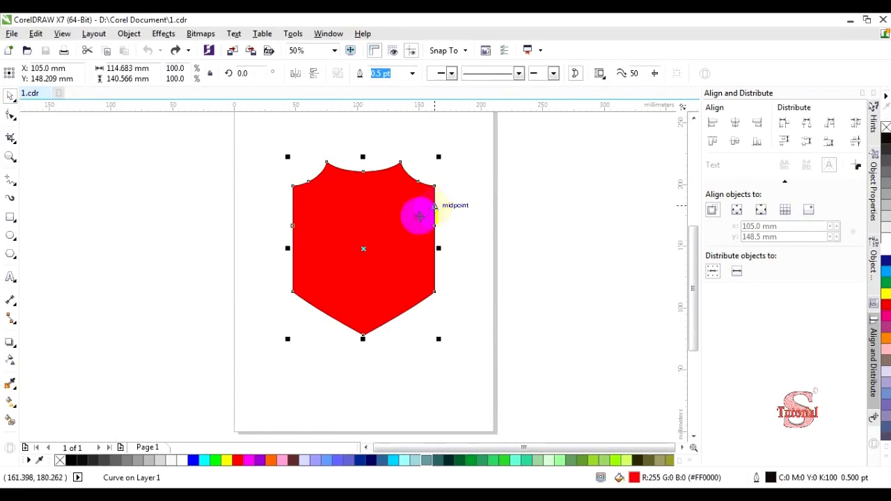
{"action": "left_click", "coordinate": [412, 74]}
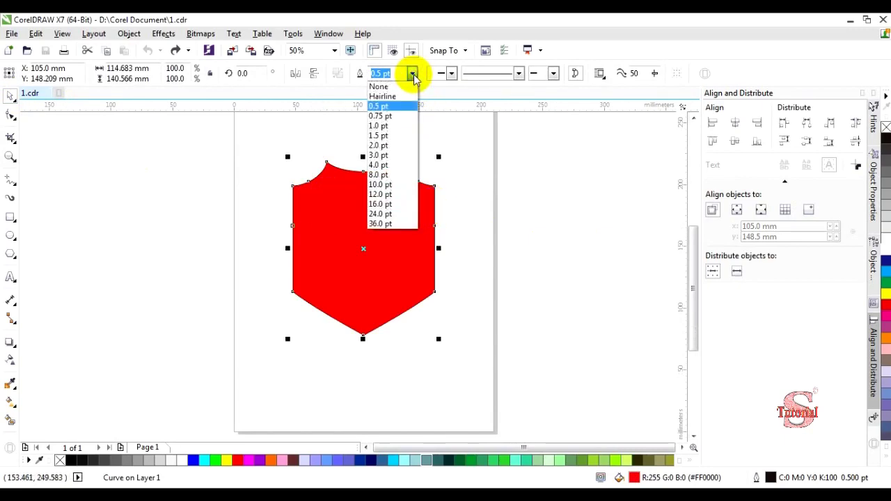
{"action": "left_click", "coordinate": [381, 165]}
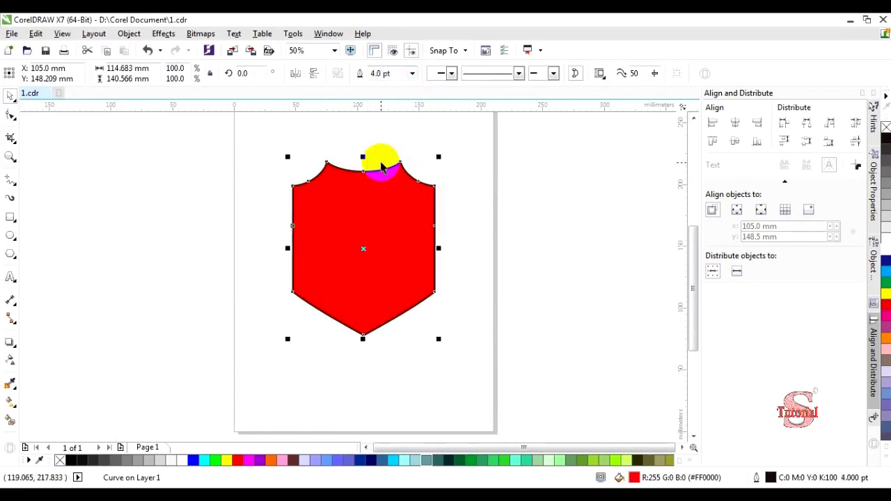
{"action": "left_click", "coordinate": [427, 133]}
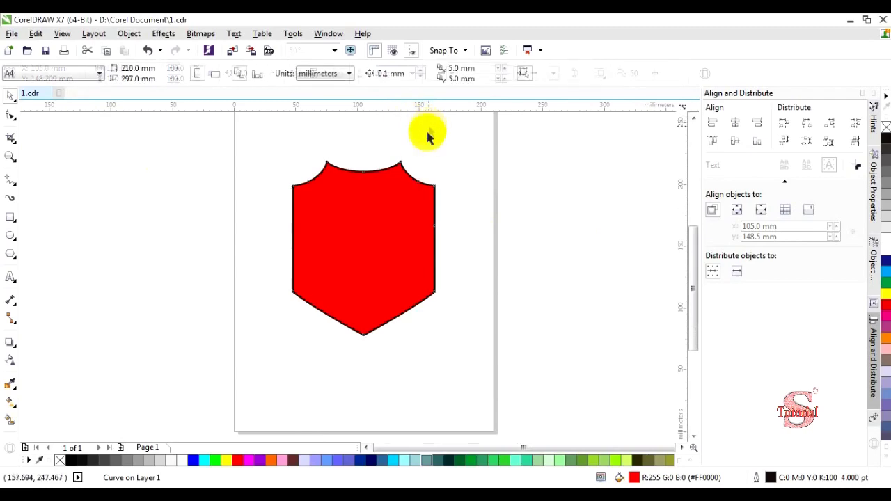
- Set the red shield's outline width to 3.0 pt
{"action": "left_click", "coordinate": [380, 177]}
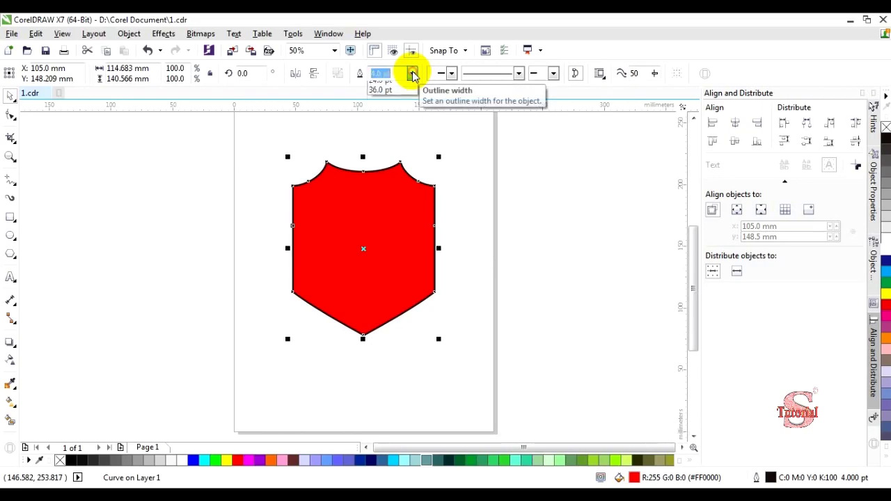
{"action": "left_click", "coordinate": [413, 74]}
{"action": "left_click", "coordinate": [381, 156]}
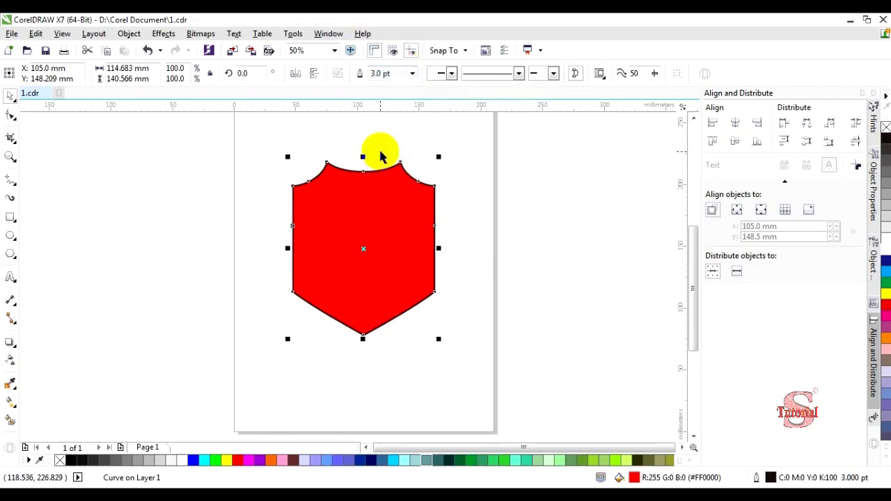
{"action": "left_click", "coordinate": [388, 169]}
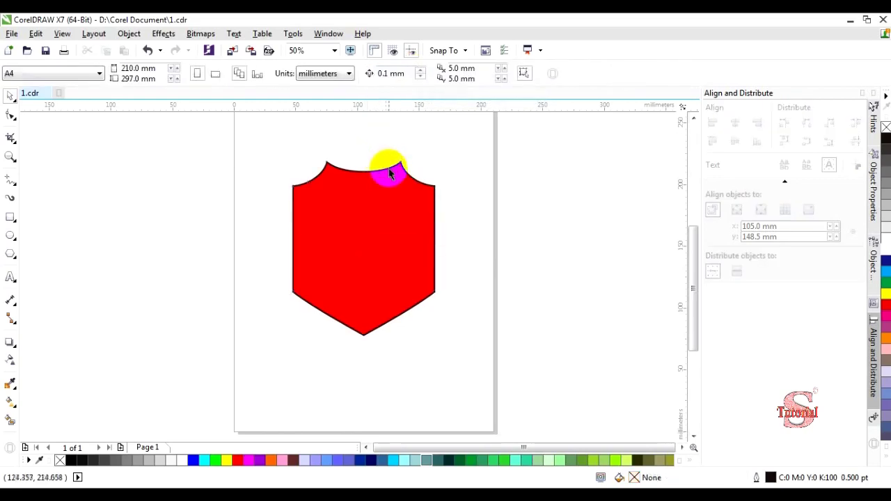
- Apply a one-step inside contour to the red shield with a black outline, white fill and 3.0 mm offset
{"action": "left_click", "coordinate": [389, 171]}
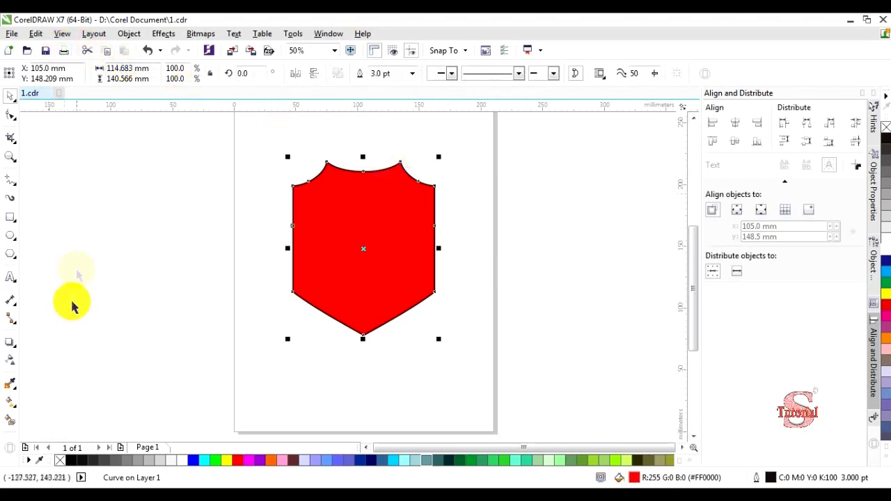
{"action": "left_click", "coordinate": [14, 345]}
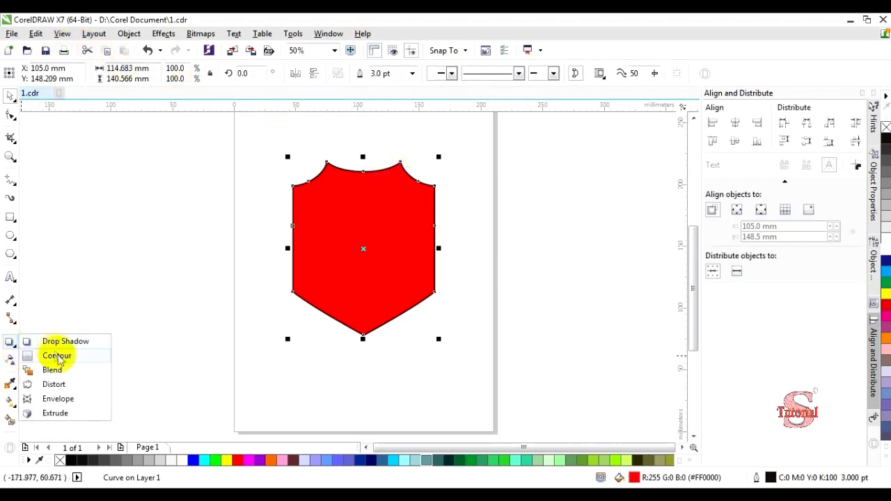
{"action": "left_click", "coordinate": [59, 357]}
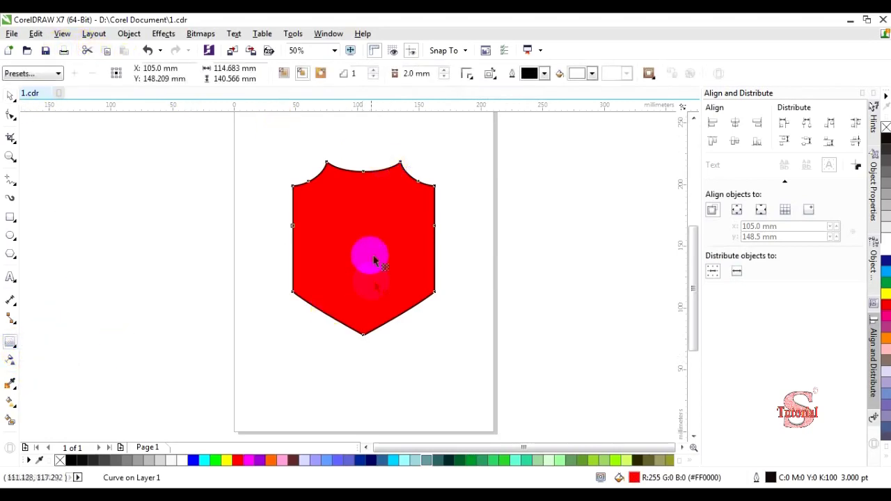
{"action": "left_click", "coordinate": [304, 74]}
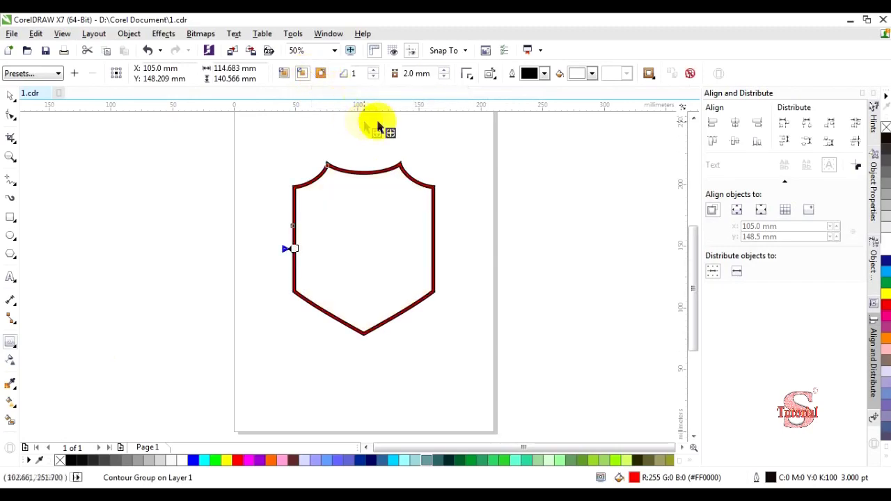
{"action": "left_click", "coordinate": [442, 71]}
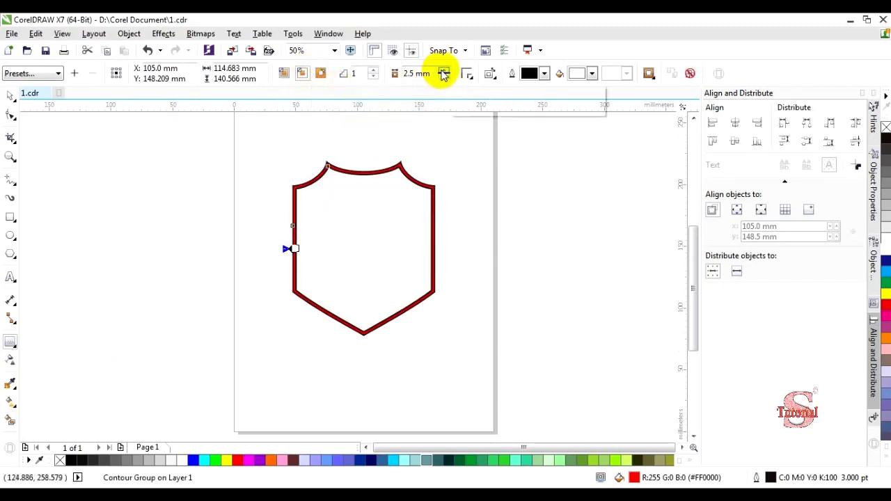
{"action": "left_click", "coordinate": [442, 71]}
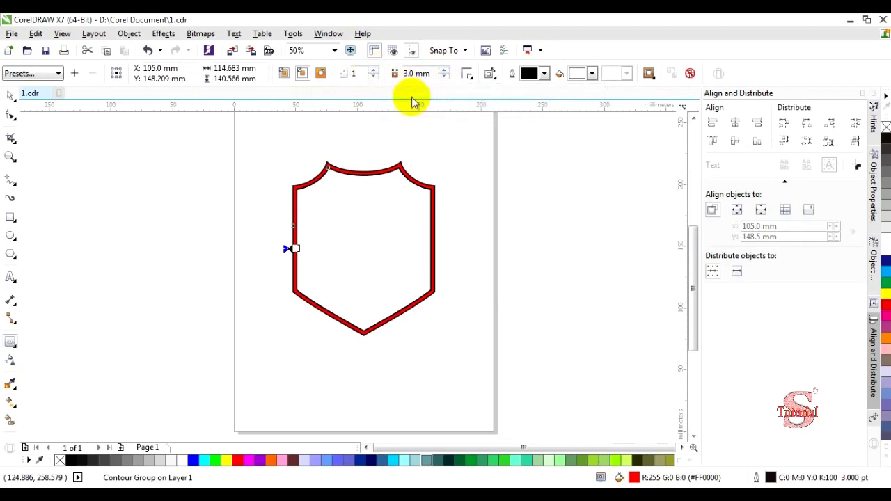
{"action": "left_click", "coordinate": [444, 71]}
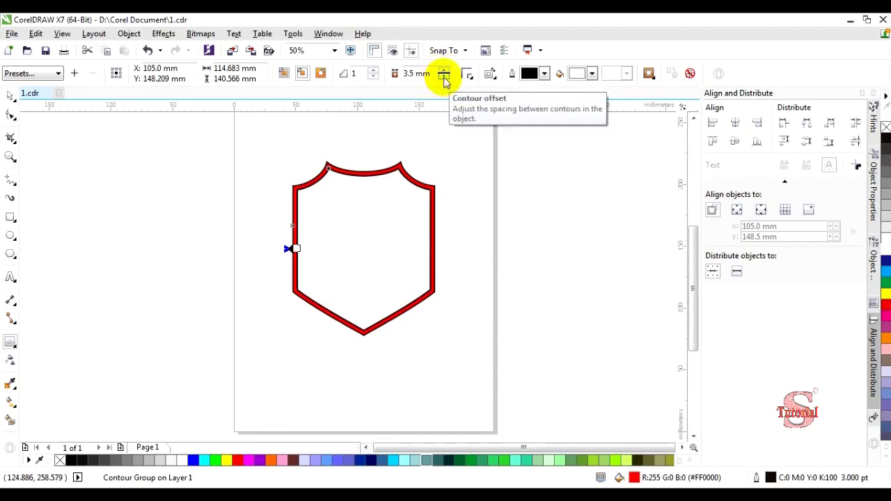
{"action": "left_click", "coordinate": [444, 77]}
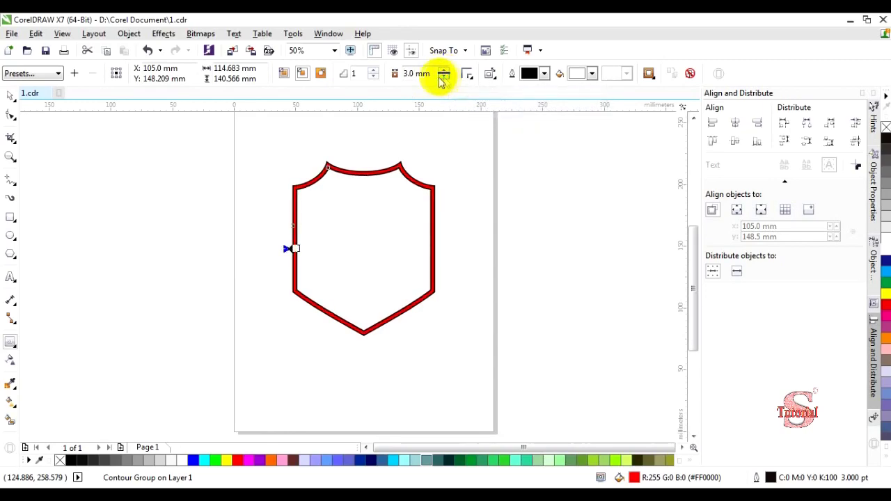
- Break the contour group apart so the inner white shield is a separate object
{"action": "left_click", "coordinate": [127, 33]}
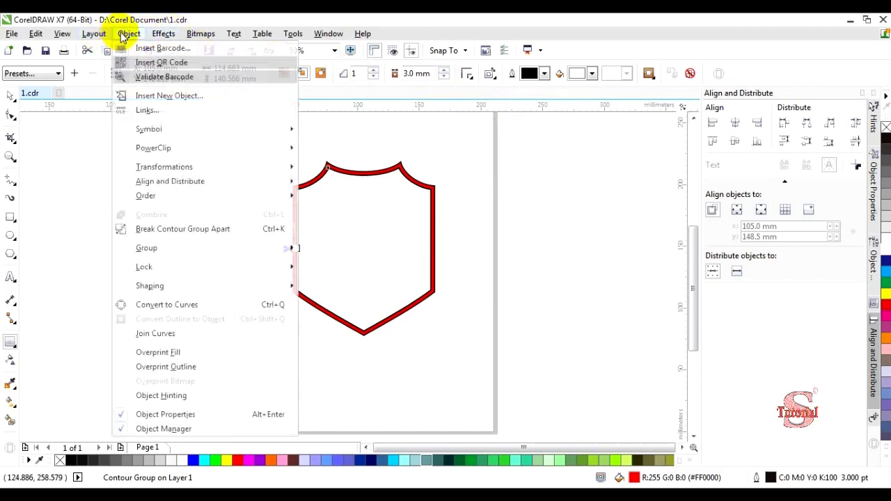
{"action": "left_click", "coordinate": [162, 229]}
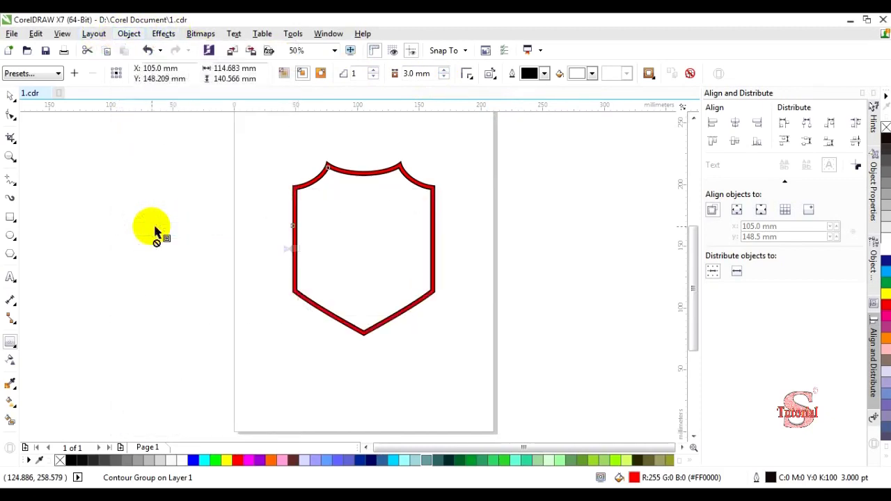
{"action": "left_click", "coordinate": [292, 174]}
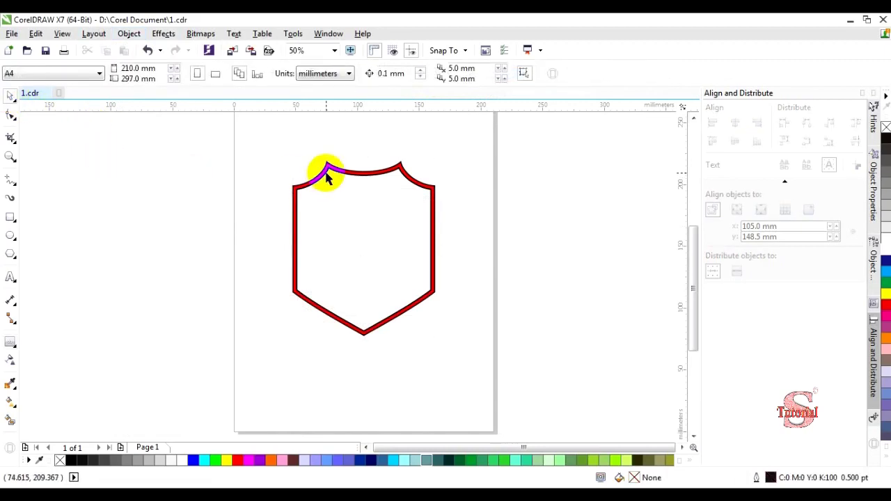
- Set the inner white shield's outline width to 4.0 pt
{"action": "left_click", "coordinate": [327, 176]}
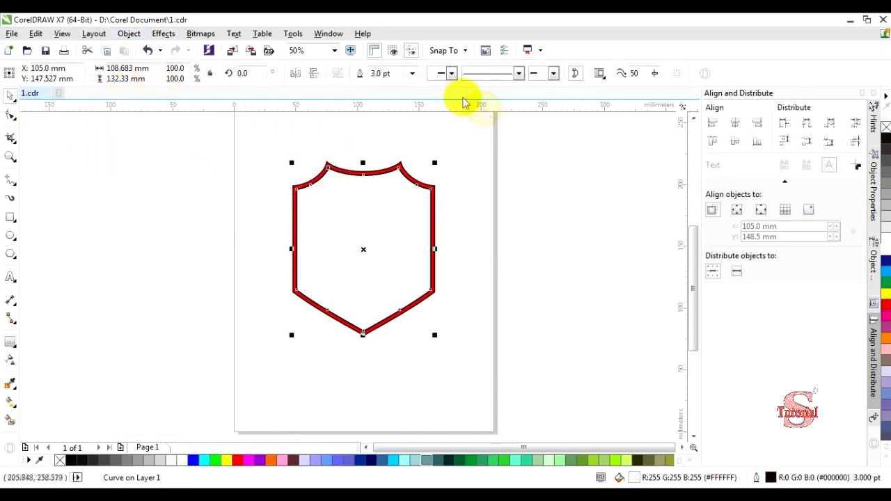
{"action": "left_click", "coordinate": [413, 73]}
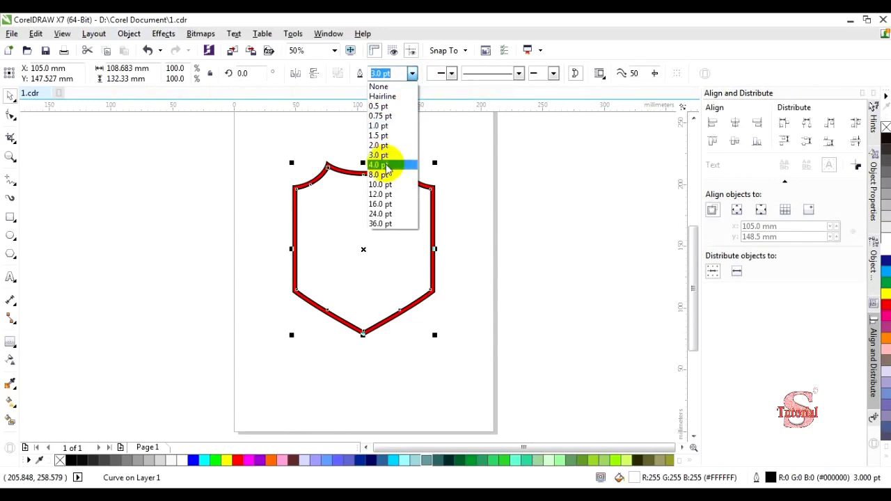
{"action": "left_click", "coordinate": [387, 165]}
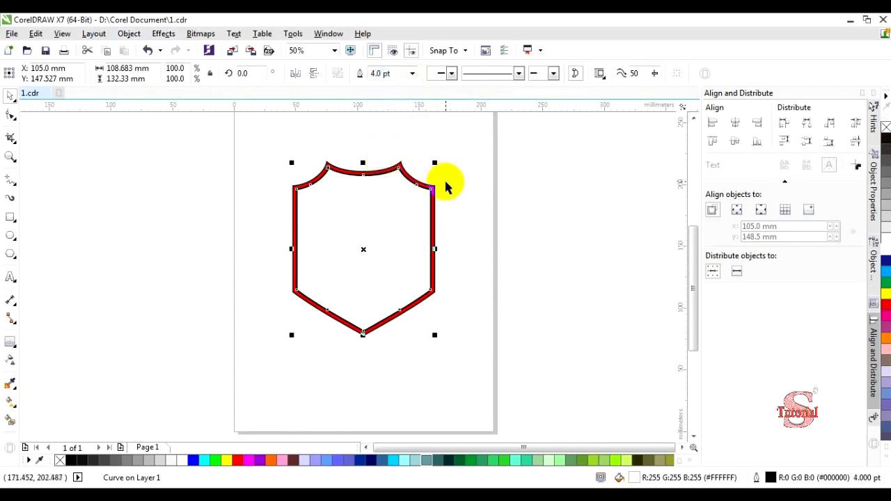
- Apply a one-step inside contour with a 3.0 mm offset to the inner white shield
{"action": "left_click", "coordinate": [10, 157]}
{"action": "left_click_drag", "start_coordinate": [239, 149], "coordinate": [480, 350]}
{"action": "left_click", "coordinate": [11, 96]}
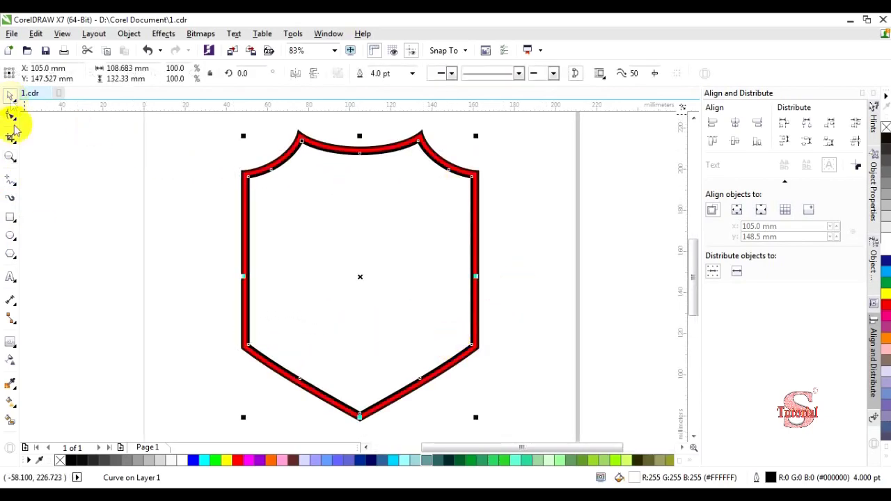
{"action": "left_click", "coordinate": [175, 205]}
{"action": "left_click", "coordinate": [248, 179]}
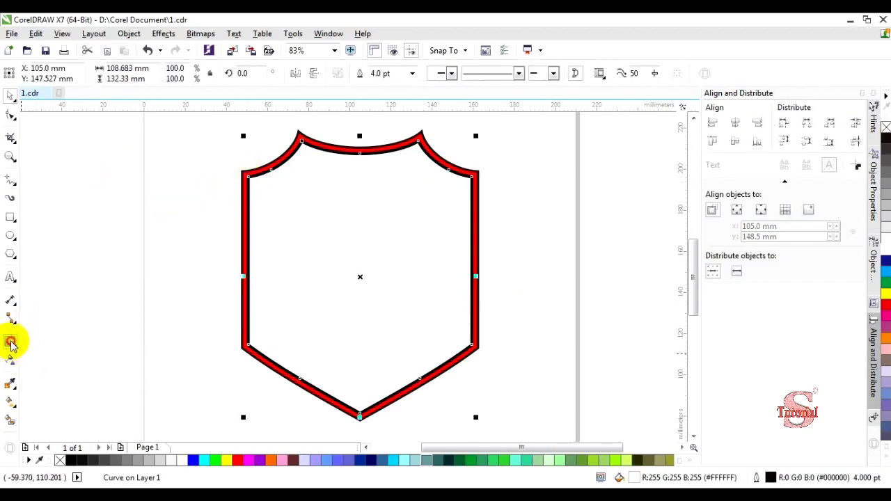
{"action": "left_click", "coordinate": [11, 342]}
{"action": "left_click", "coordinate": [301, 73]}
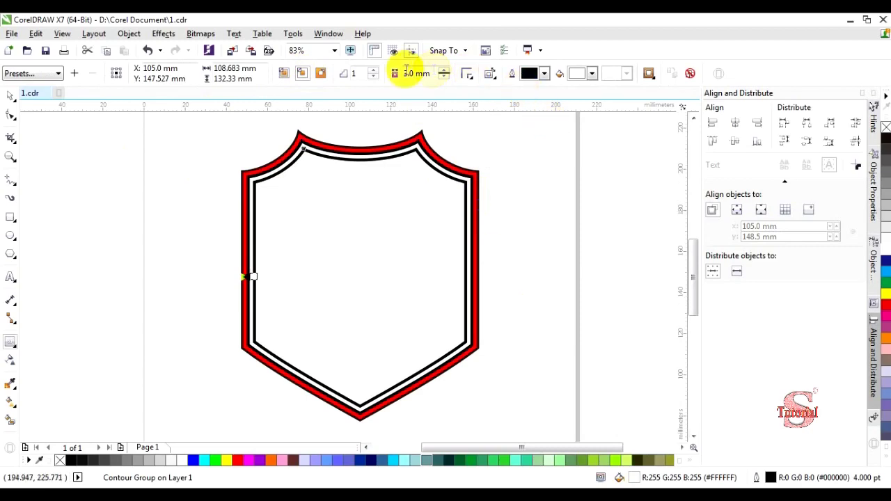
- Break the new contour group apart so the innermost shield becomes a separate object
{"action": "left_click", "coordinate": [10, 95]}
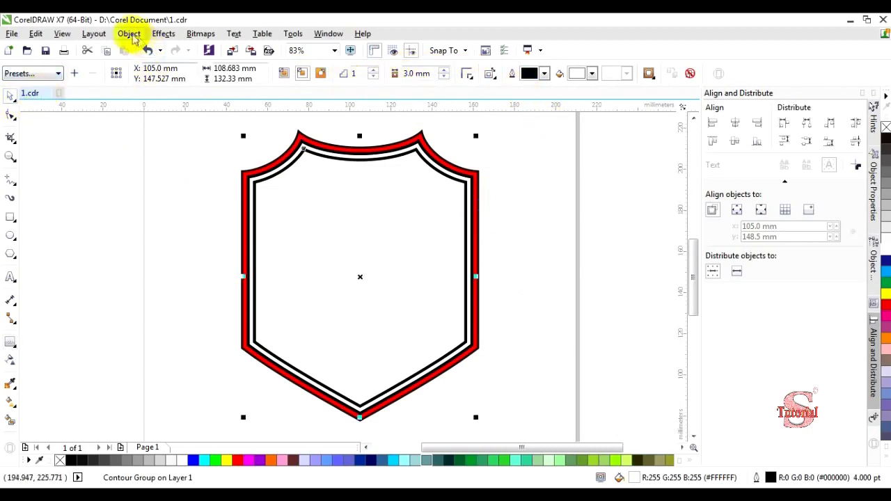
{"action": "left_click", "coordinate": [130, 34]}
{"action": "left_click", "coordinate": [174, 228]}
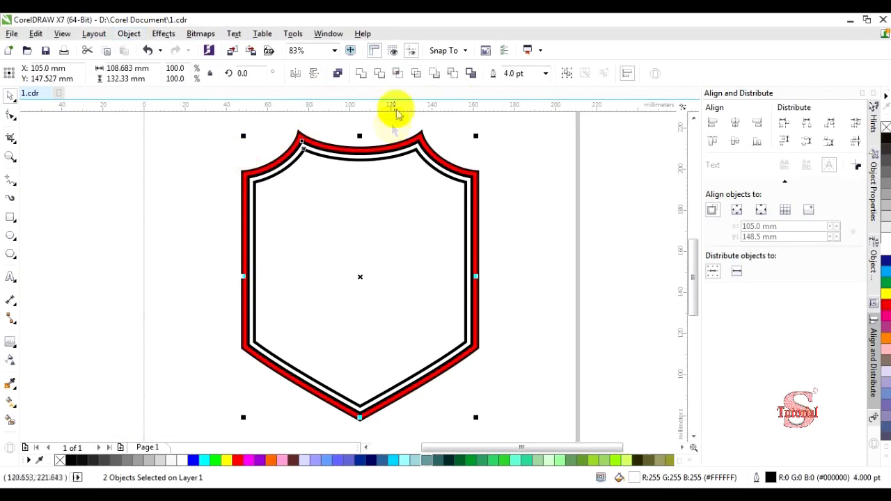
- Try a 2.0 pt outline width on the selected shields and undo it
{"action": "left_click", "coordinate": [547, 73]}
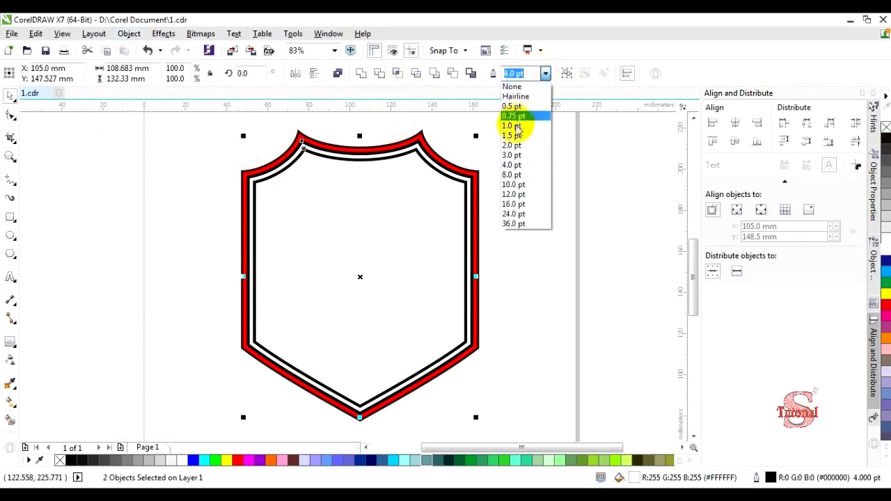
{"action": "left_click", "coordinate": [516, 146]}
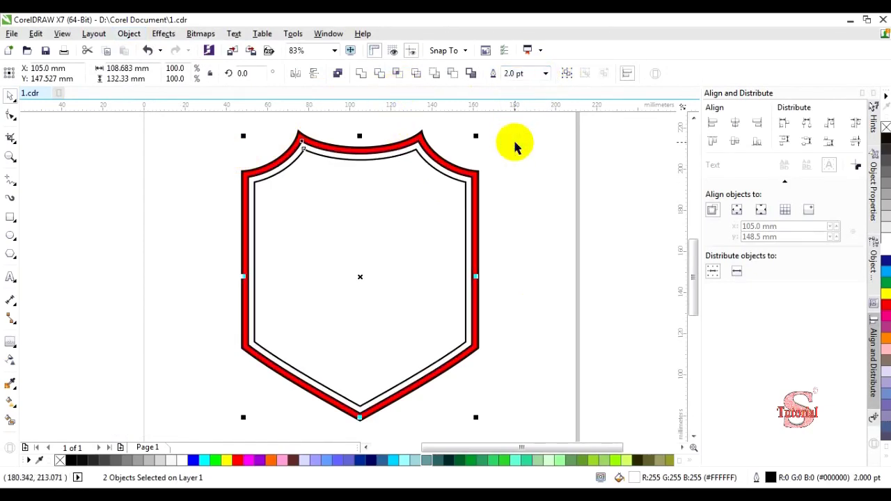
{"action": "left_click", "coordinate": [147, 56]}
- Move the innermost shield aside to check that it is a separate object, and undo the move
{"action": "left_click", "coordinate": [238, 174]}
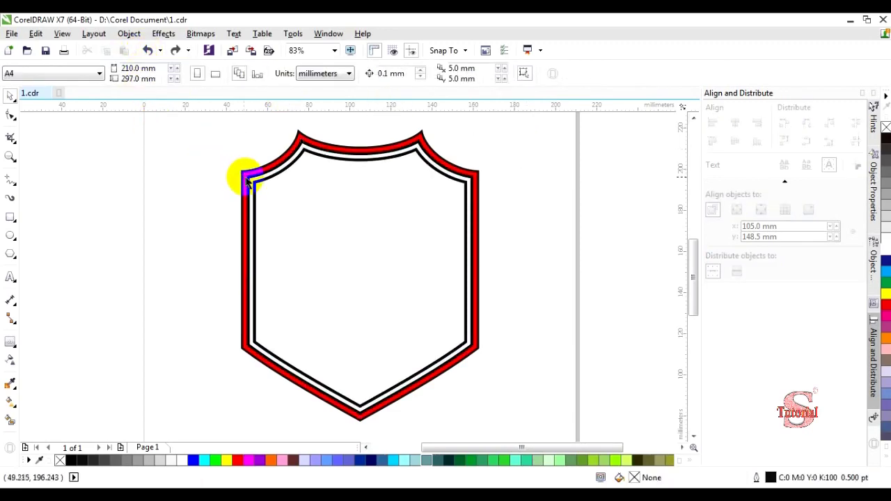
{"action": "left_click", "coordinate": [252, 183]}
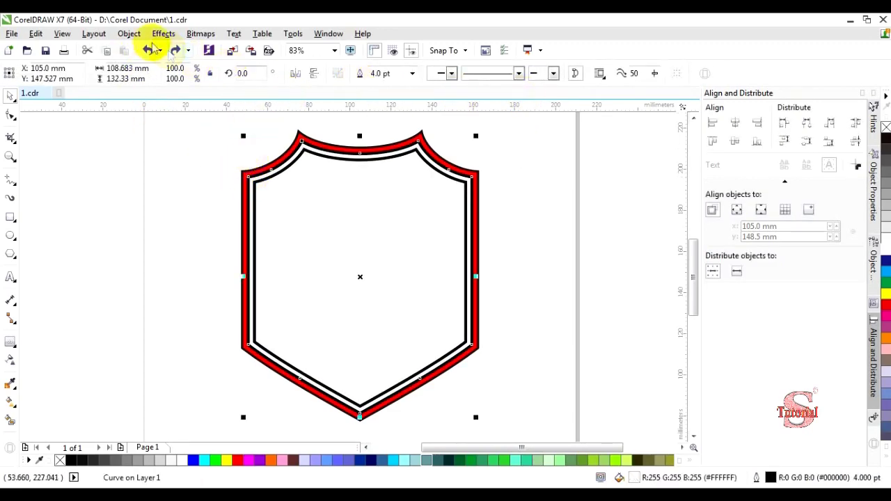
{"action": "left_click", "coordinate": [131, 35]}
{"action": "left_click", "coordinate": [76, 230]}
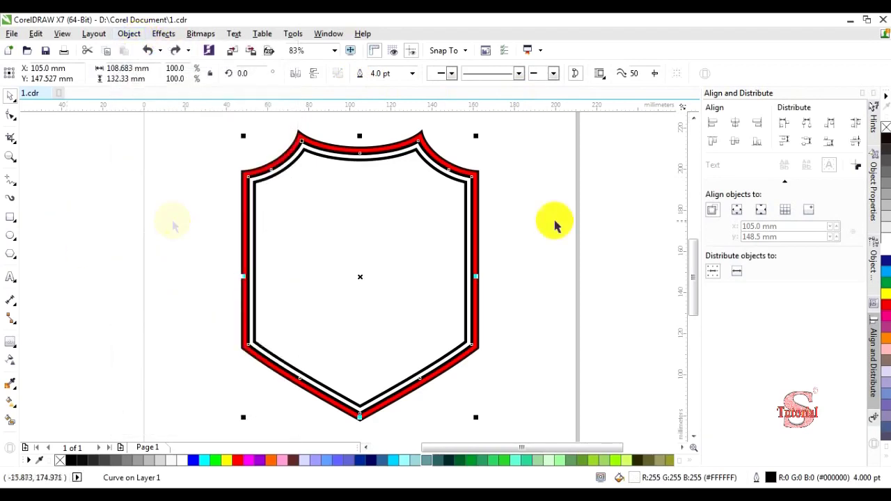
{"action": "left_click", "coordinate": [498, 182]}
{"action": "left_click_drag", "start_coordinate": [464, 181], "coordinate": [410, 200]}
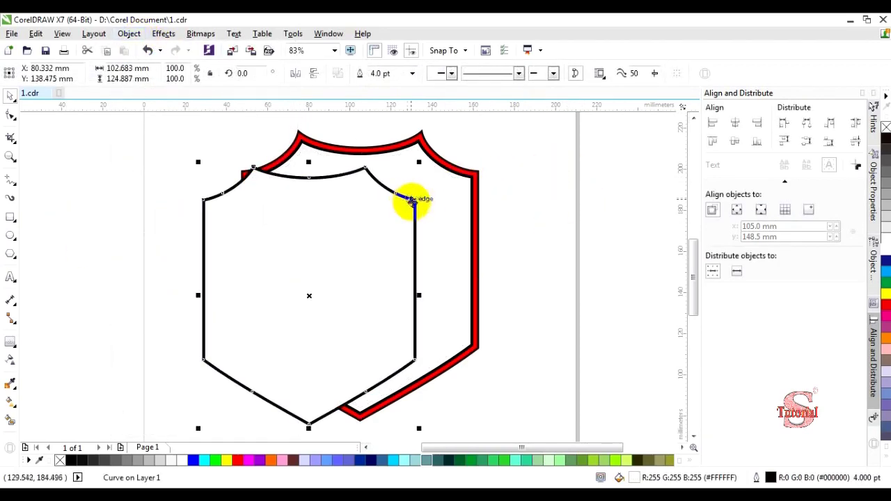
{"action": "left_click", "coordinate": [154, 53]}
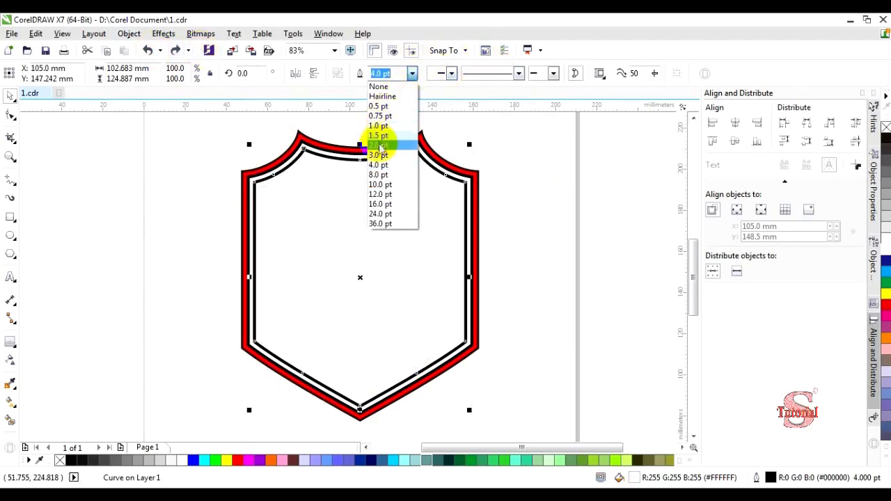
- Set the innermost shield's outline width to 3.0 pt after trying 2.0 pt
{"action": "left_click", "coordinate": [380, 145]}
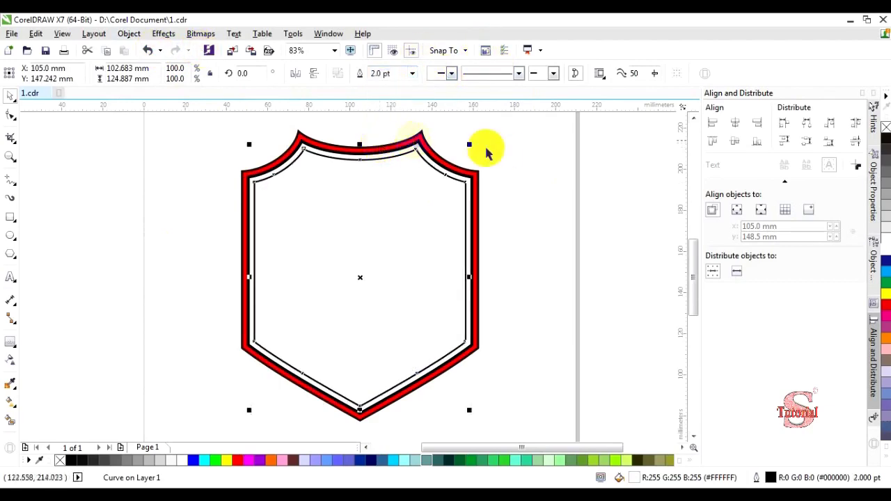
{"action": "left_click", "coordinate": [412, 74]}
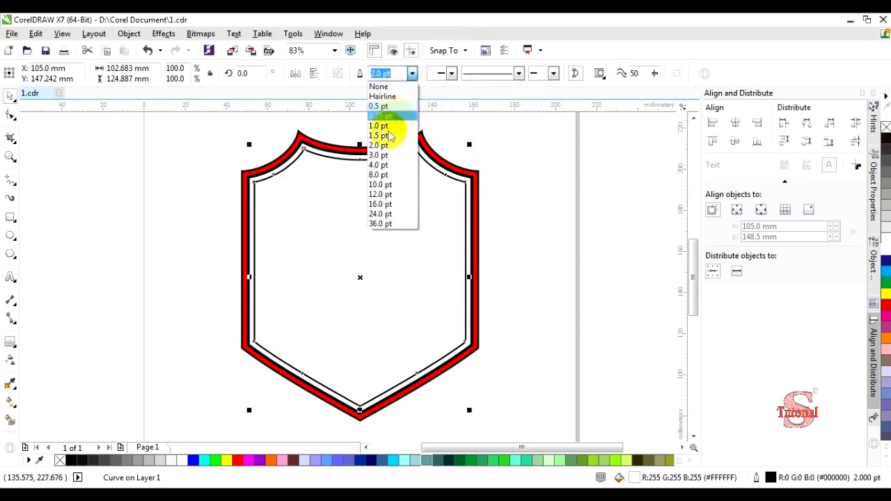
{"action": "left_click", "coordinate": [385, 156]}
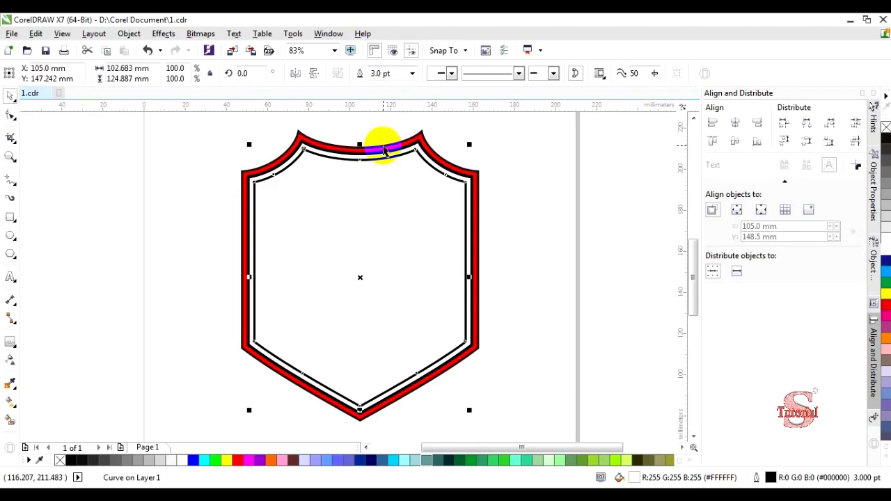
{"action": "left_click", "coordinate": [209, 139]}
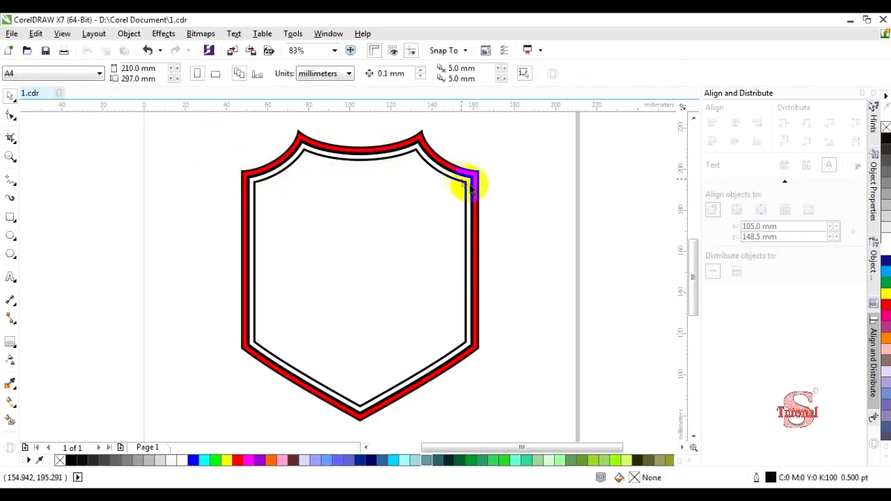
- Try dark blue, red and yellow outline colours on the middle shield and settle on cyan
{"action": "left_click", "coordinate": [472, 183]}
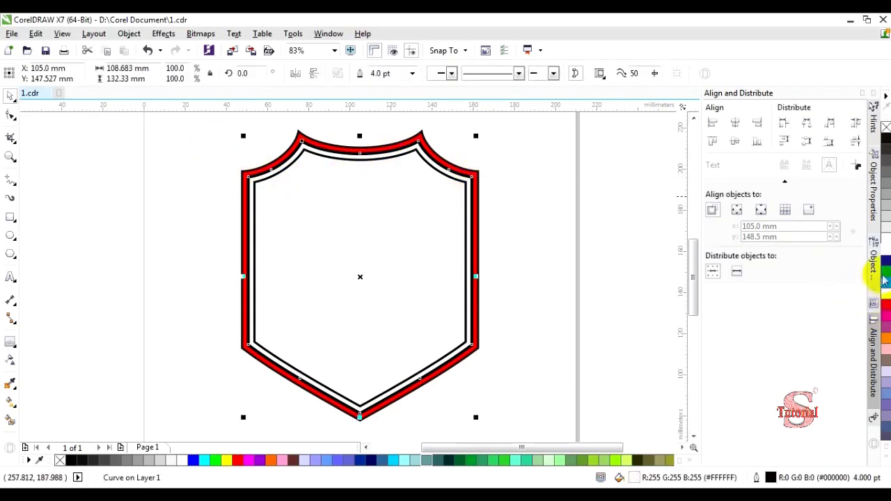
{"action": "right_click", "coordinate": [886, 275]}
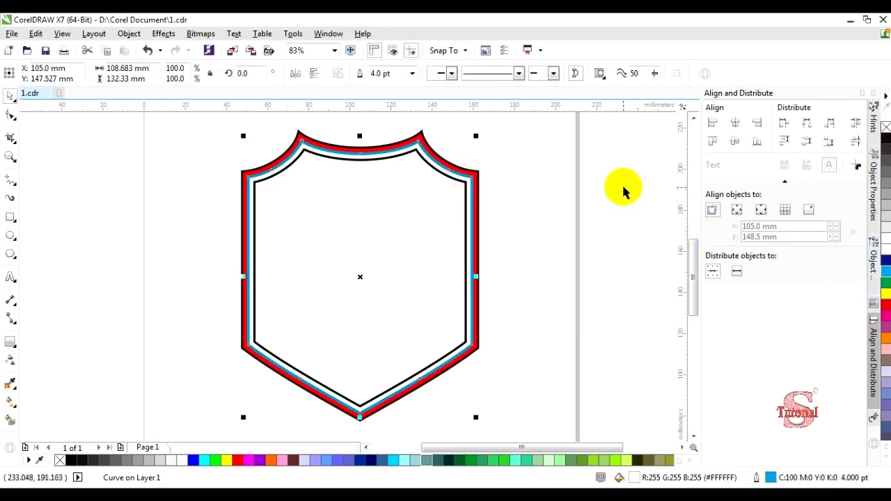
{"action": "right_click", "coordinate": [886, 262]}
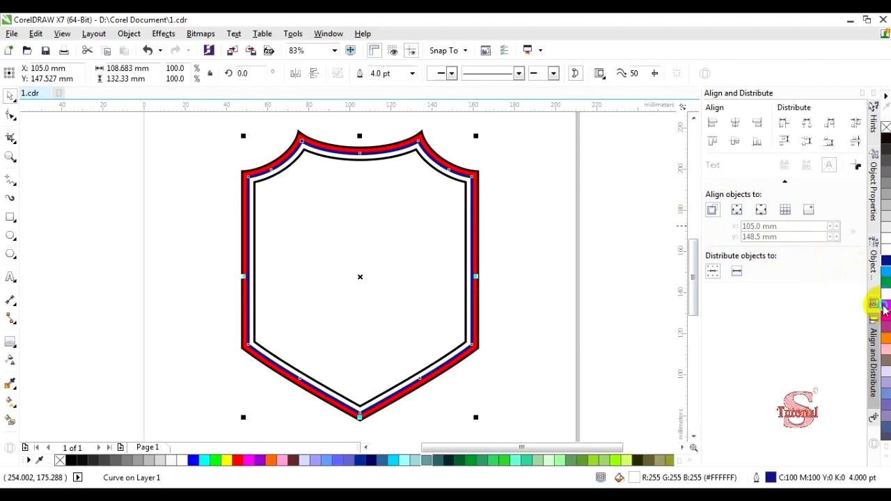
{"action": "right_click", "coordinate": [885, 306]}
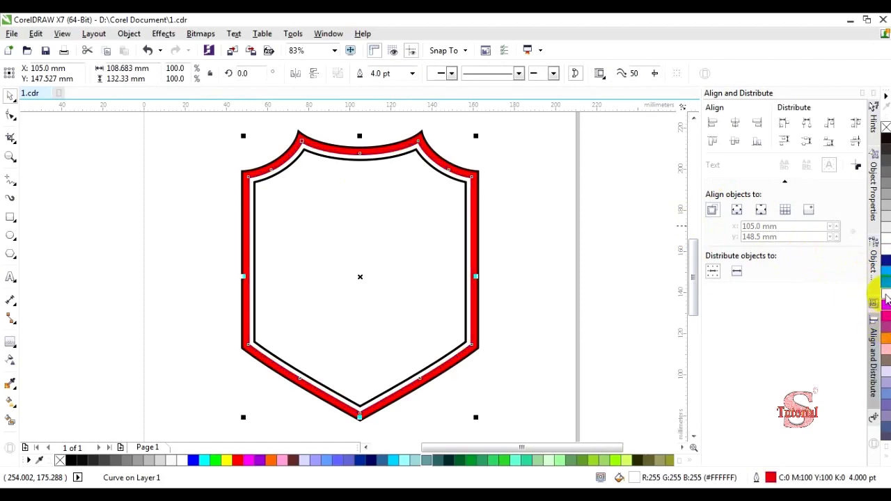
{"action": "right_click", "coordinate": [886, 292]}
{"action": "right_click", "coordinate": [886, 275]}
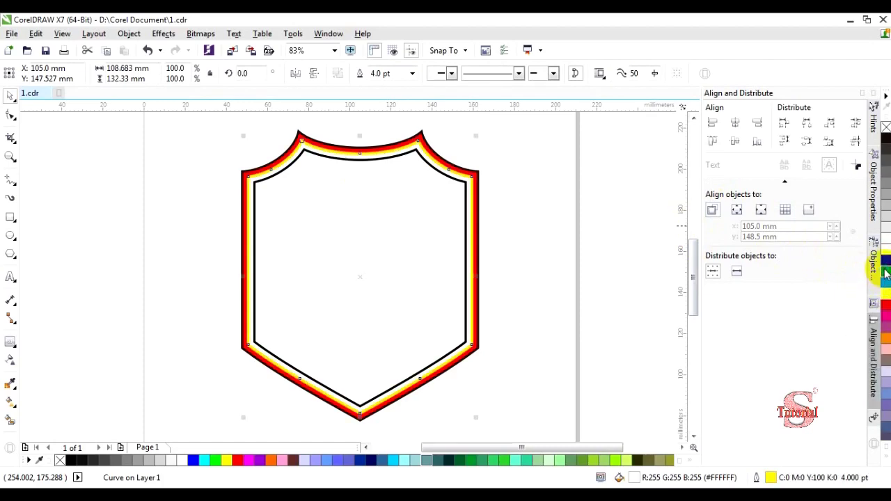
{"action": "left_click", "coordinate": [616, 206]}
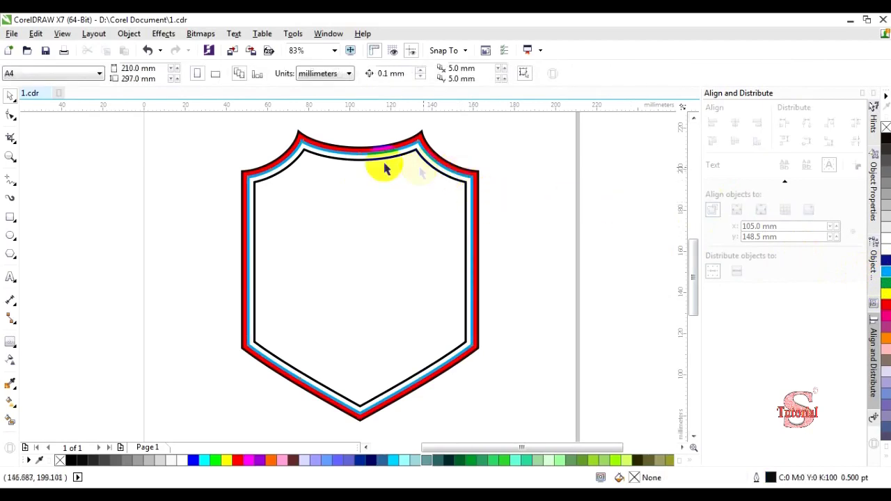
- Remove the red fill from the outer shield, keeping it in its original place
{"action": "left_click_drag", "start_coordinate": [317, 144], "coordinate": [458, 139]}
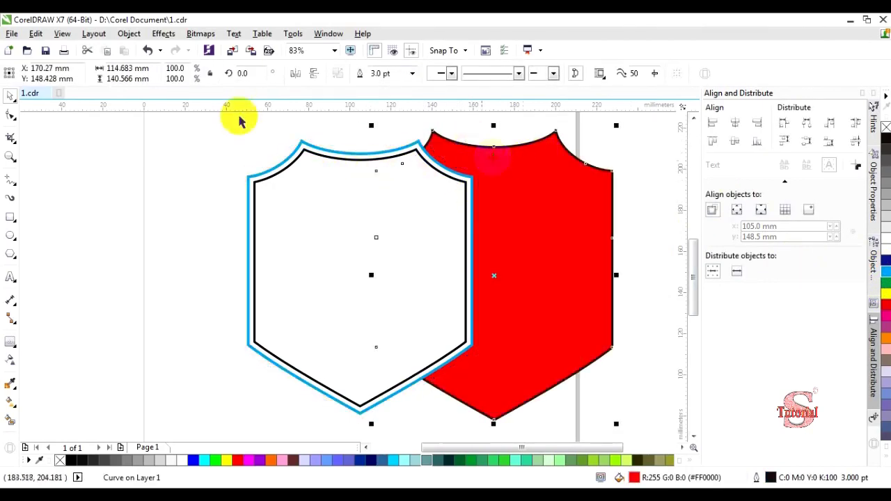
{"action": "left_click", "coordinate": [148, 51]}
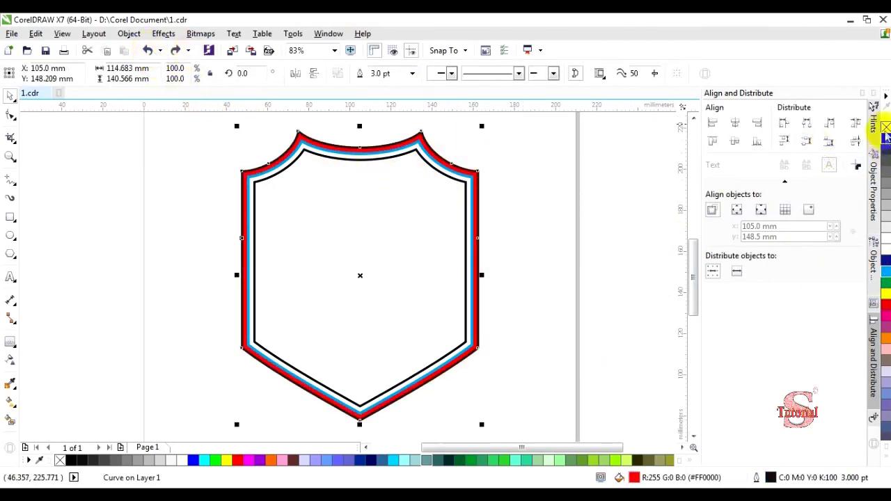
{"action": "left_click", "coordinate": [886, 129]}
{"action": "key", "text": "Escape"}
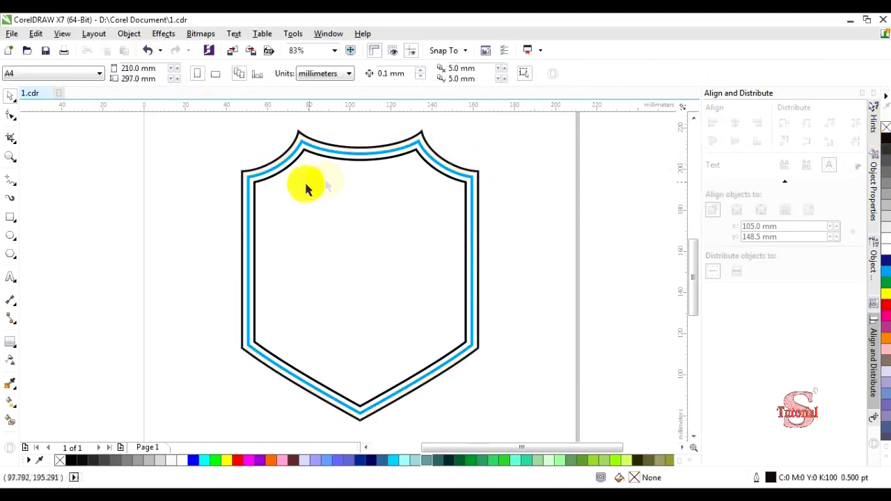
- Set the innermost shield's outline colour to orange
{"action": "left_click", "coordinate": [467, 254]}
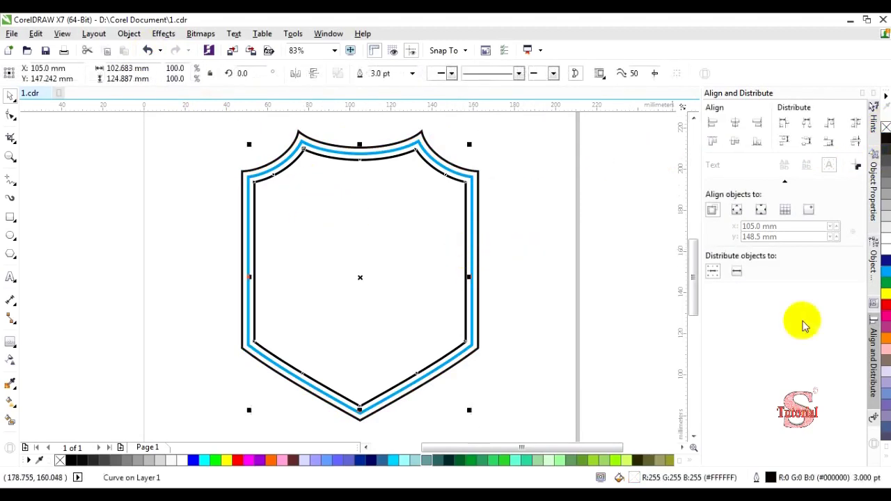
{"action": "right_click", "coordinate": [886, 341]}
{"action": "left_click", "coordinate": [536, 233]}
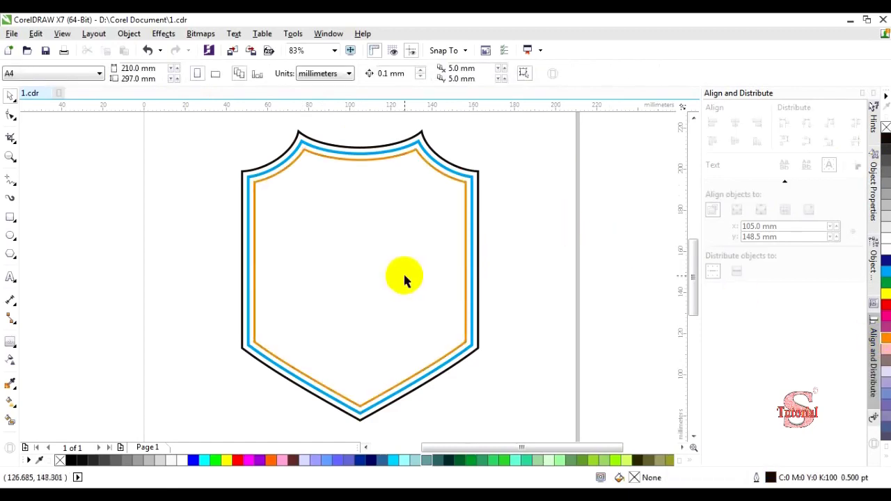
{"action": "key", "text": "shift+F4"}
{"action": "left_click_drag", "start_coordinate": [294, 184], "coordinate": [502, 379]}
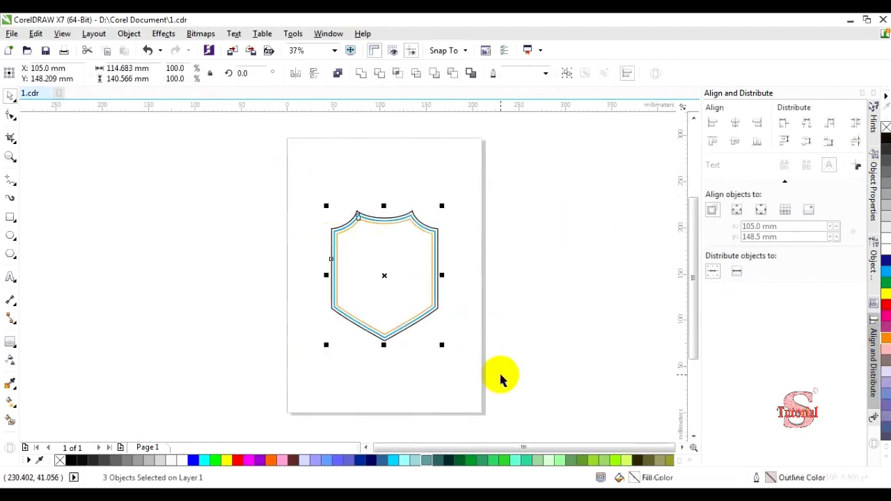
{"action": "key", "text": "shift+F2"}
{"action": "scroll", "coordinate": [394, 227], "scroll_direction": "down", "scroll_amount": 2}
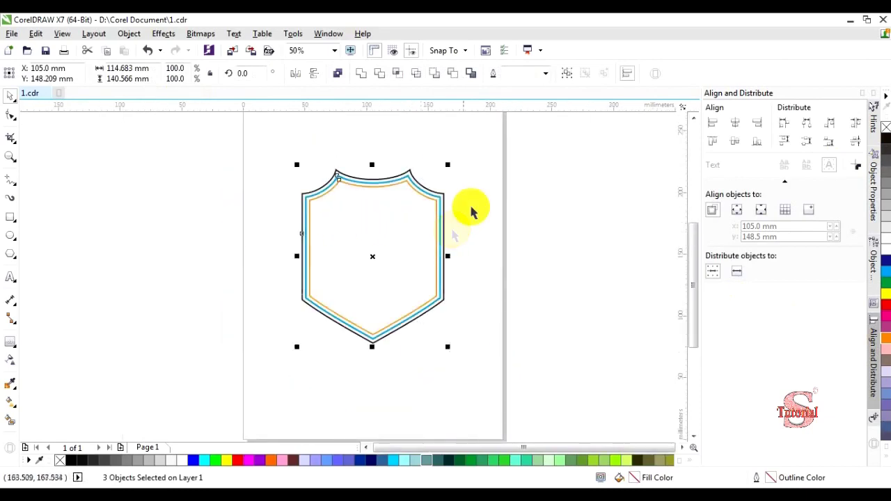
{"action": "left_click", "coordinate": [472, 211]}
- Try red, cyan, soft blue, green and orange fills on the innermost shield and settle on pale pink
{"action": "left_click", "coordinate": [436, 206]}
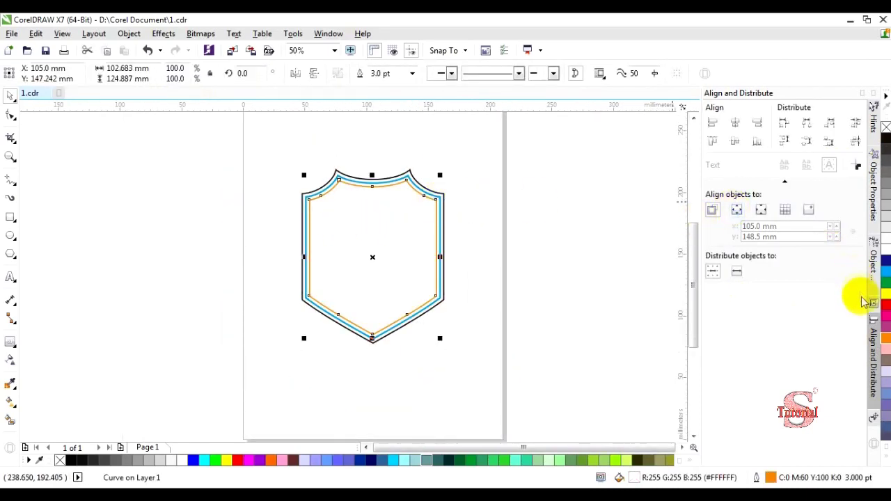
{"action": "left_click", "coordinate": [883, 308]}
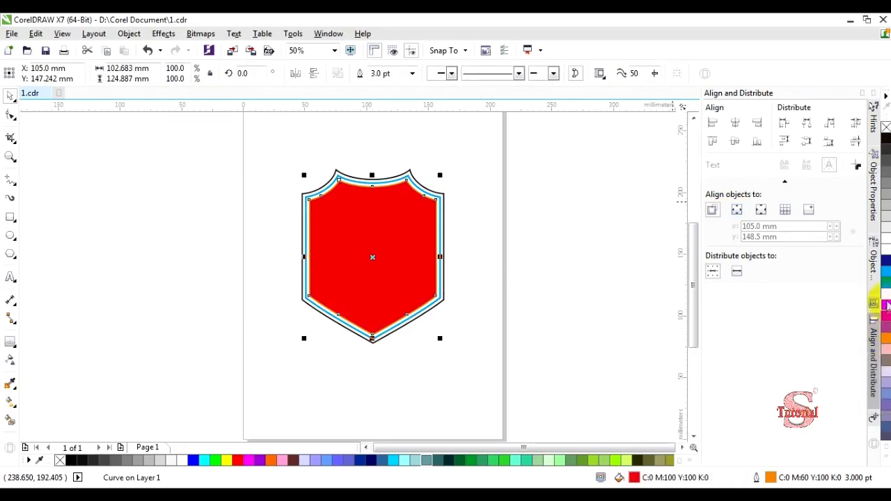
{"action": "left_click", "coordinate": [886, 280]}
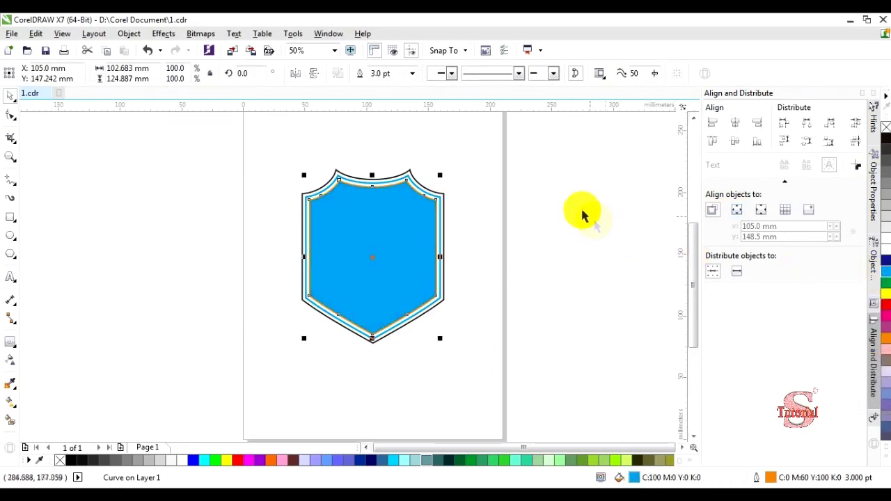
{"action": "left_click", "coordinate": [887, 397]}
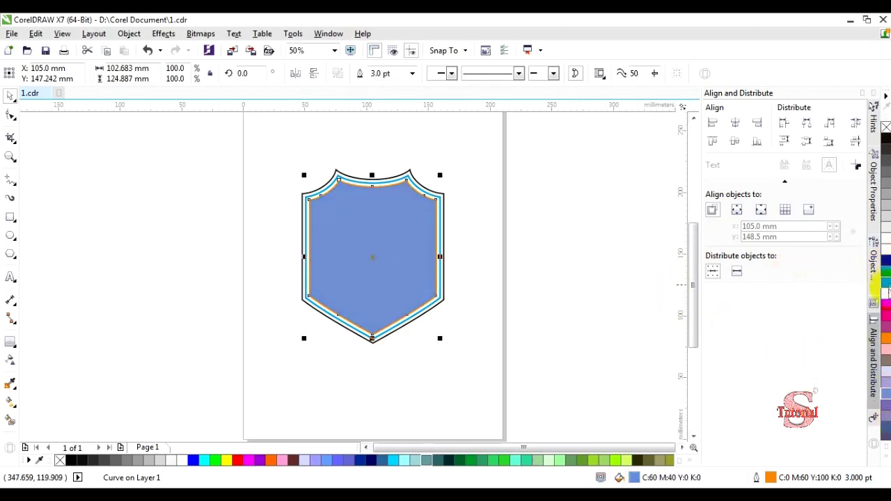
{"action": "left_click", "coordinate": [886, 286]}
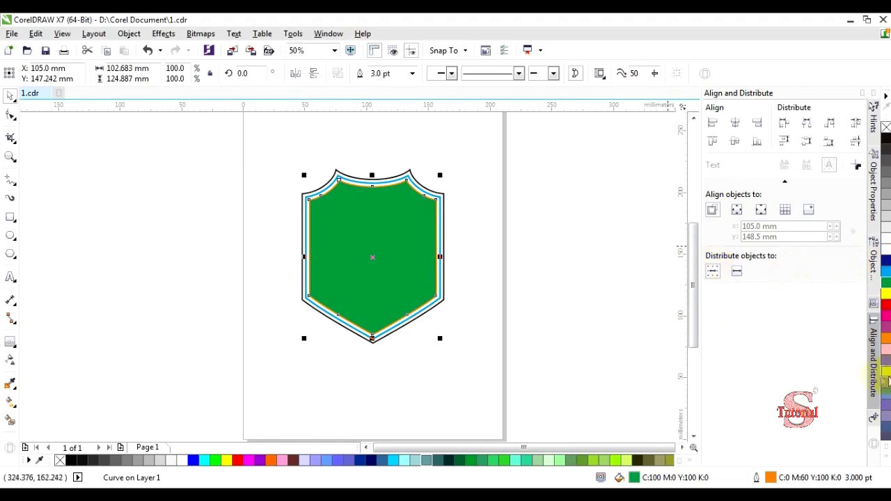
{"action": "left_click", "coordinate": [884, 341]}
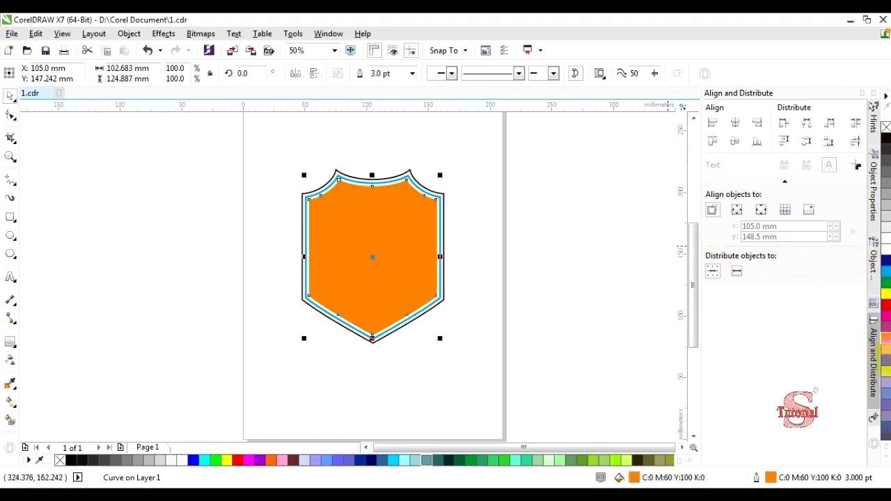
{"action": "left_click", "coordinate": [886, 359]}
{"action": "left_click", "coordinate": [524, 235]}
{"action": "left_click_drag", "start_coordinate": [260, 160], "coordinate": [499, 368]}
{"action": "scroll", "coordinate": [508, 318], "scroll_direction": "down", "scroll_amount": 1}
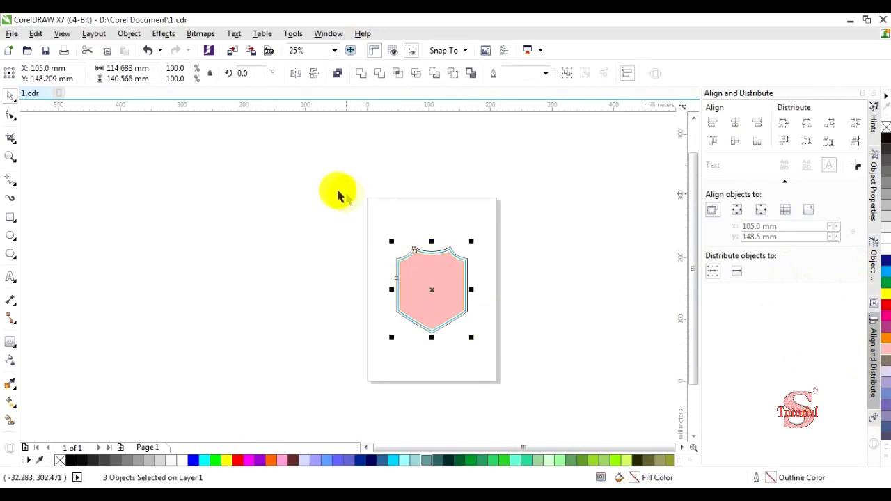
{"action": "key", "text": "shift+F2"}
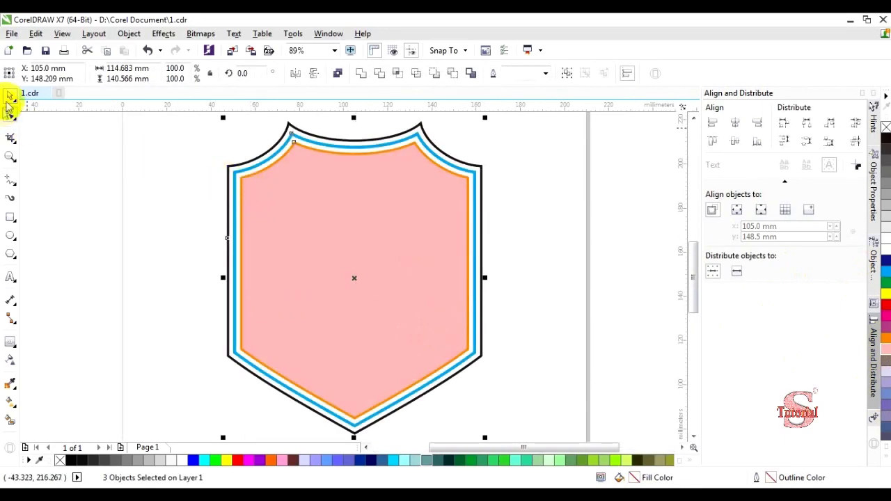
{"action": "left_click", "coordinate": [97, 189]}
{"action": "scroll", "coordinate": [412, 260], "scroll_direction": "down", "scroll_amount": 1}
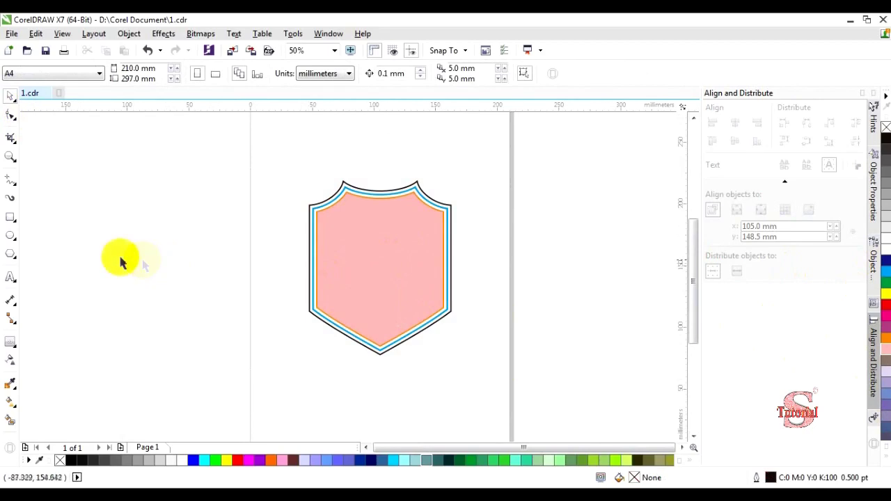
- Draw an ellipse about 158 by 86 mm over the shield's lower tip
{"action": "left_click", "coordinate": [16, 184]}
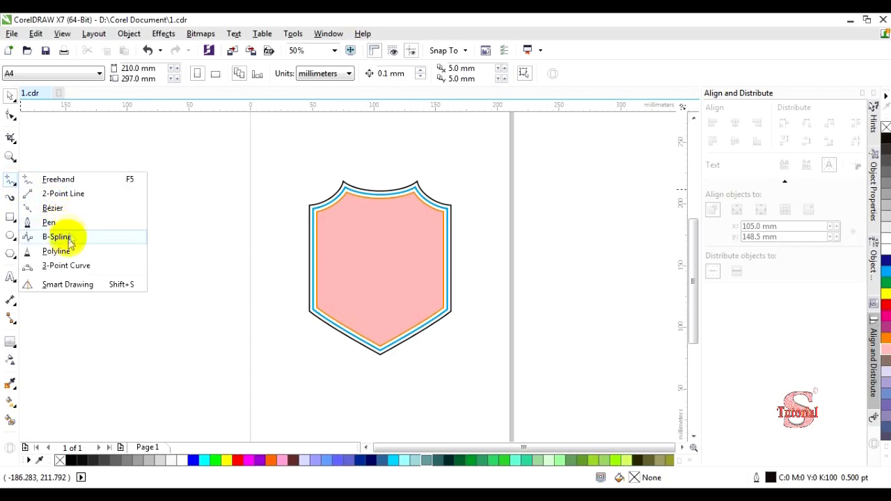
{"action": "left_click", "coordinate": [9, 237]}
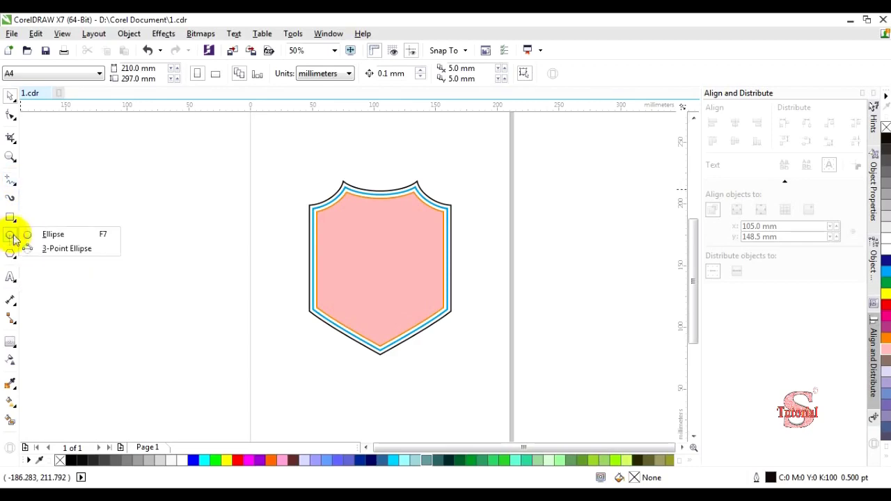
{"action": "left_click", "coordinate": [33, 234]}
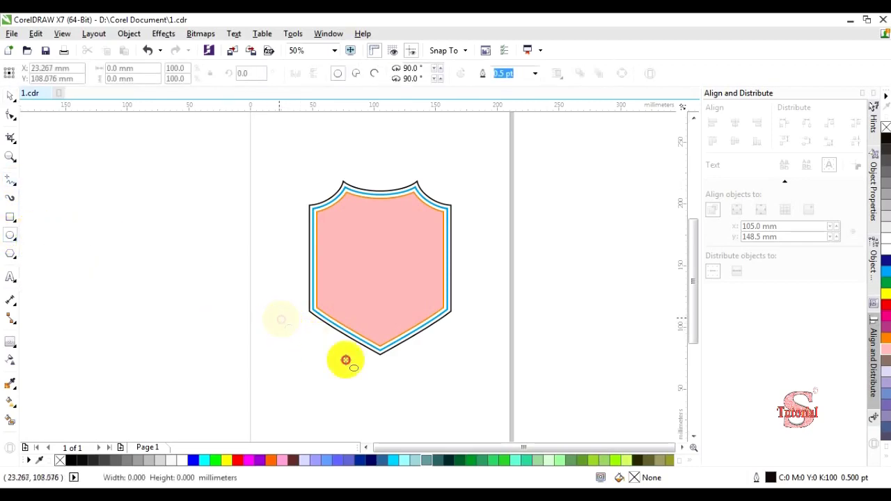
{"action": "left_click_drag", "start_coordinate": [345, 360], "coordinate": [478, 428]}
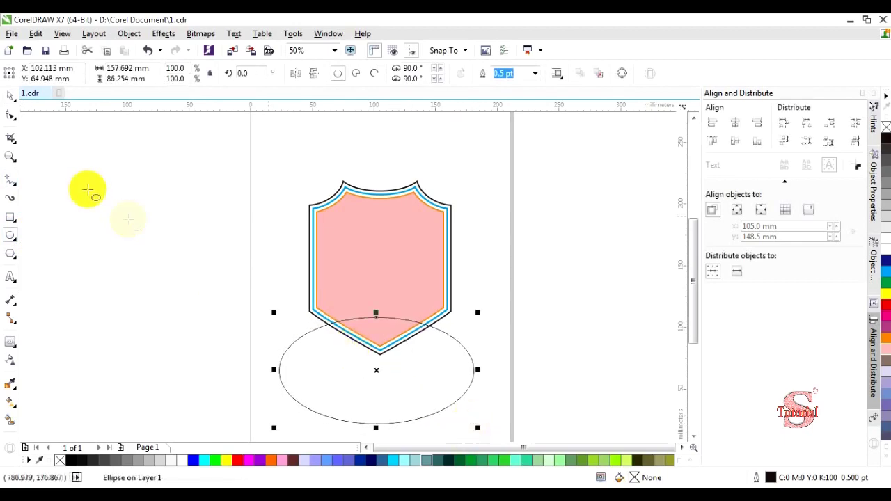
- Group the three nested shield outlines into one object
{"action": "left_click", "coordinate": [11, 98]}
{"action": "left_click_drag", "start_coordinate": [274, 163], "coordinate": [492, 335]}
{"action": "left_click", "coordinate": [567, 81]}
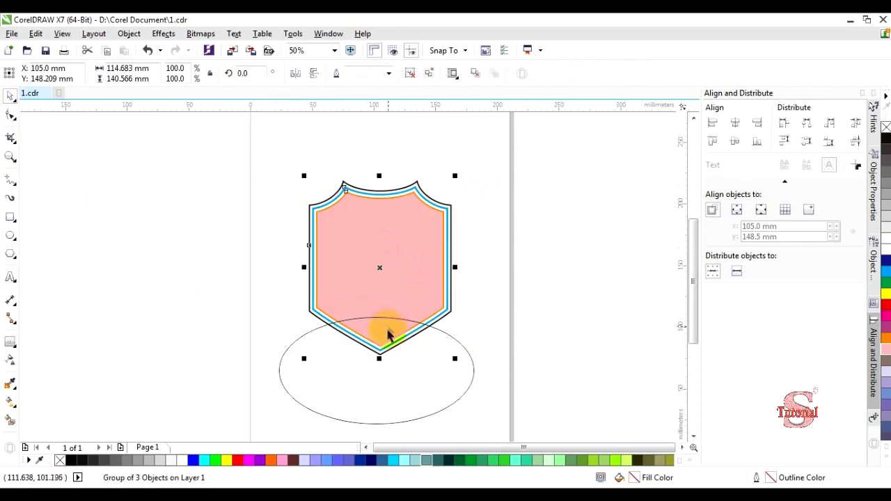
- Align the shield group and the ellipse on a common vertical centre line
{"action": "left_click_drag", "start_coordinate": [240, 143], "coordinate": [493, 400]}
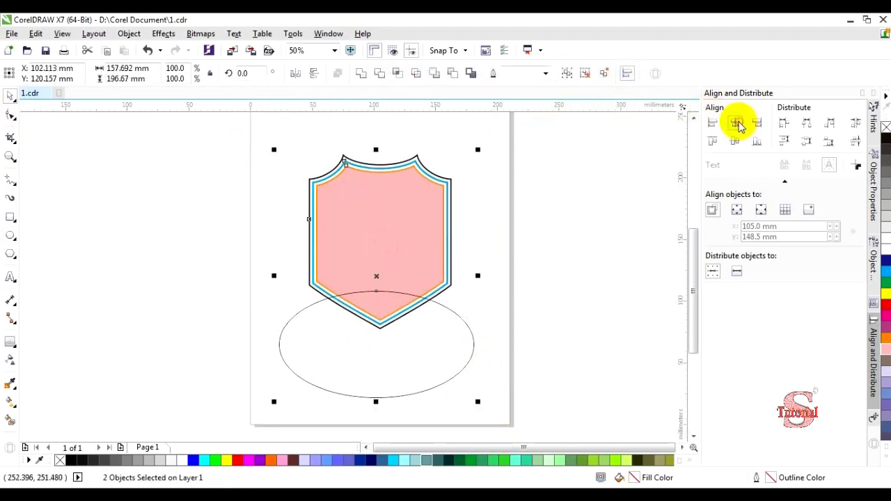
{"action": "left_click", "coordinate": [739, 126]}
{"action": "left_click", "coordinate": [487, 299]}
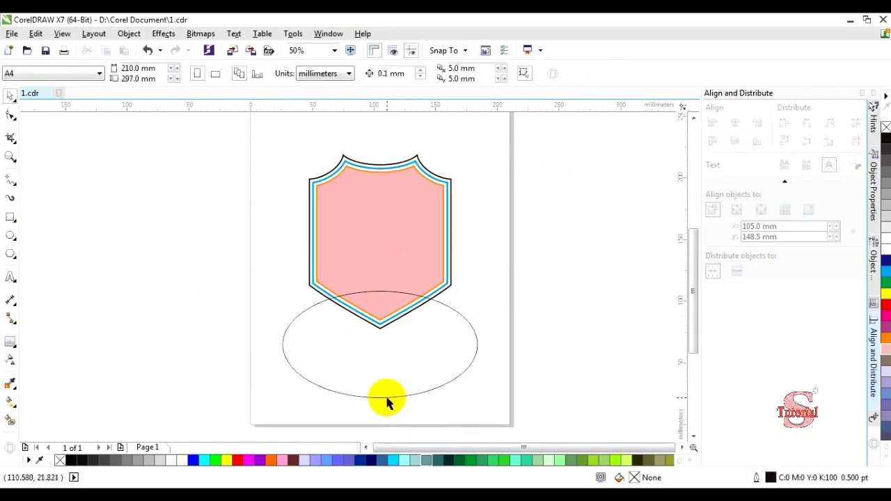
- Move the ellipse up over the shield's lower part and stretch its top edge to a height of about 92.6 mm
{"action": "left_click", "coordinate": [388, 399]}
{"action": "left_click_drag", "start_coordinate": [382, 348], "coordinate": [386, 310]}
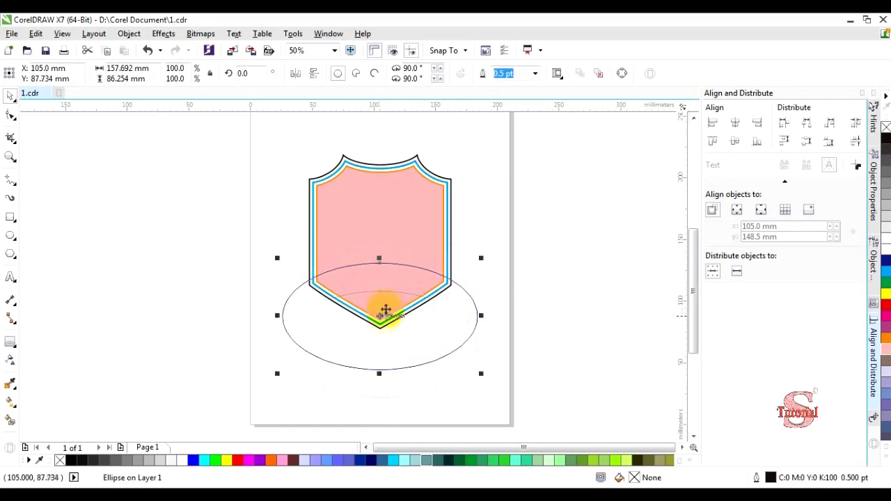
{"action": "mouse_move", "coordinate": [382, 248]}
{"action": "left_mouse_down"}
{"action": "mouse_move", "coordinate": [382, 239]}
{"action": "mouse_move", "coordinate": [379, 251]}
{"action": "left_mouse_up"}
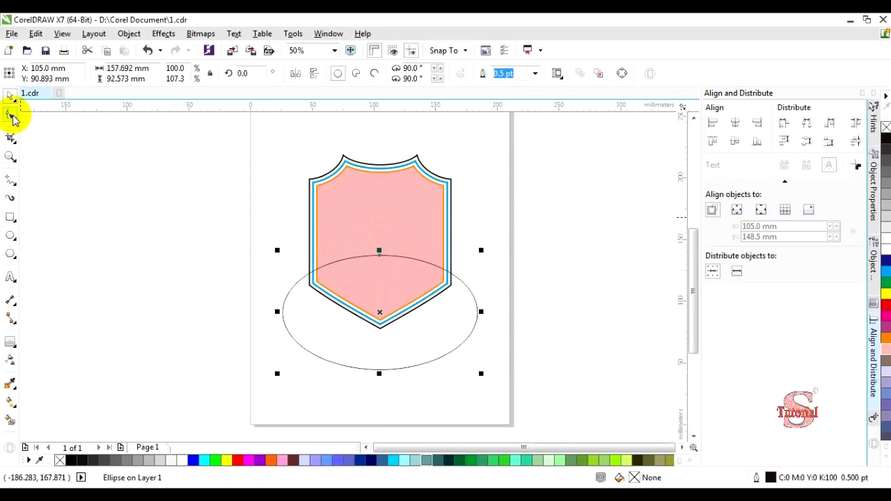
- Convert the ellipse to curves and break the path at its leftmost and rightmost nodes
{"action": "left_click", "coordinate": [128, 35]}
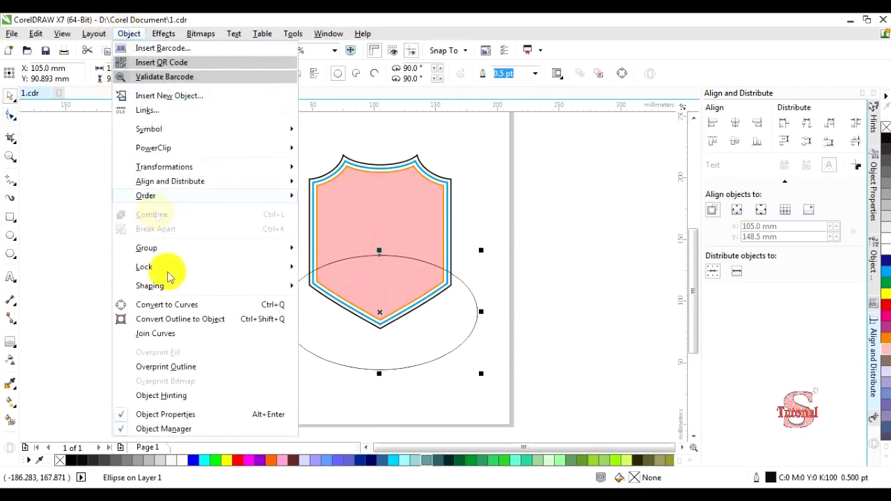
{"action": "left_click", "coordinate": [177, 302]}
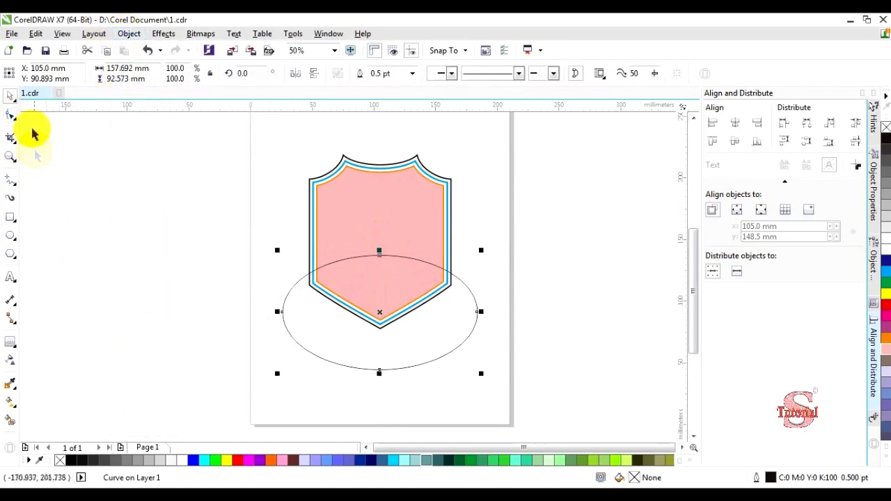
{"action": "left_click", "coordinate": [11, 115]}
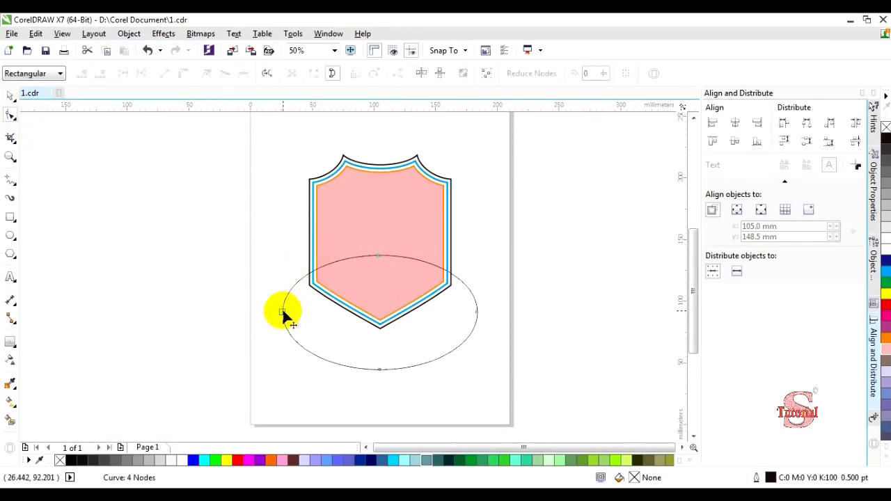
{"action": "left_click", "coordinate": [283, 312]}
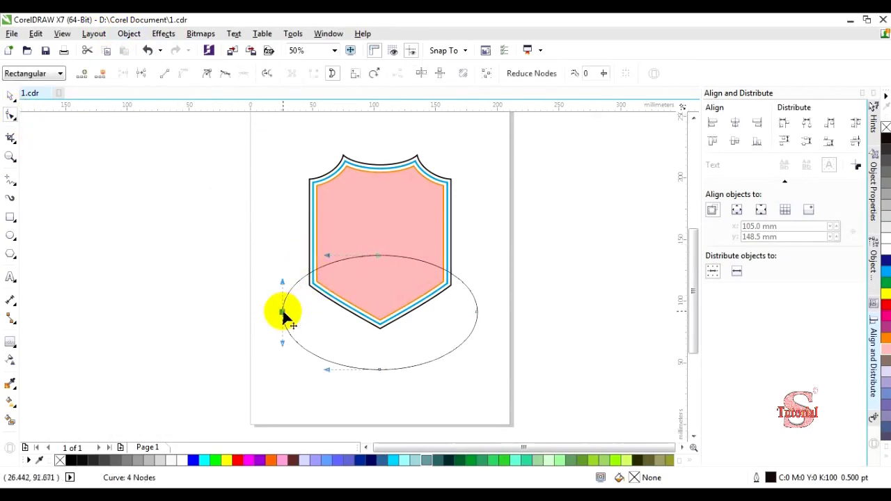
{"action": "left_click", "coordinate": [476, 312]}
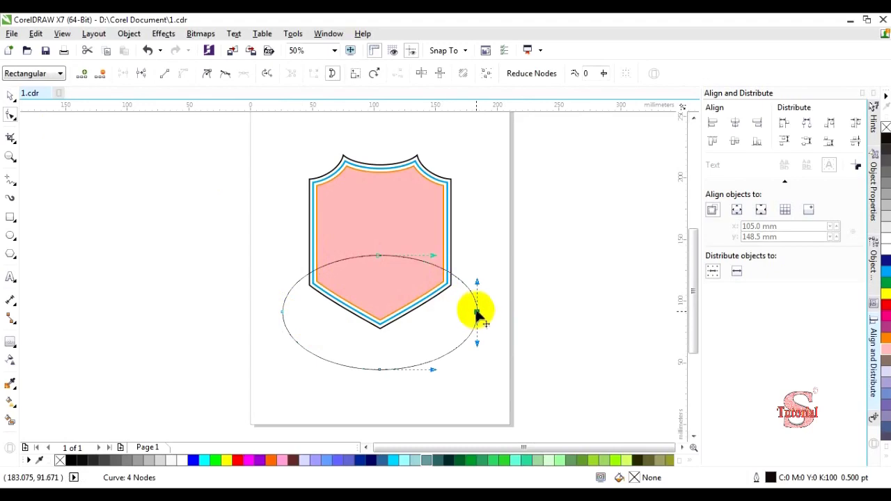
{"action": "left_click", "coordinate": [139, 75]}
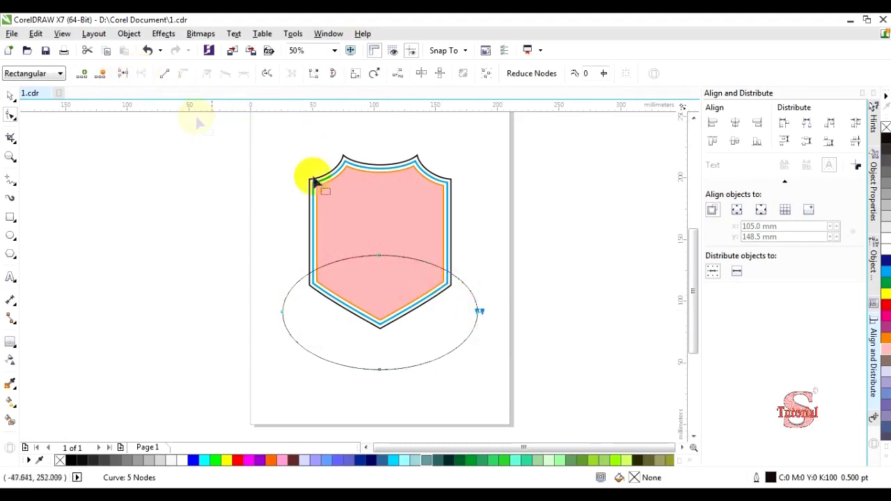
{"action": "left_click", "coordinate": [282, 313]}
{"action": "left_click", "coordinate": [141, 73]}
- Delete the upper half of the split ellipse and select the lower arc beneath the shield
{"action": "left_click", "coordinate": [394, 264]}
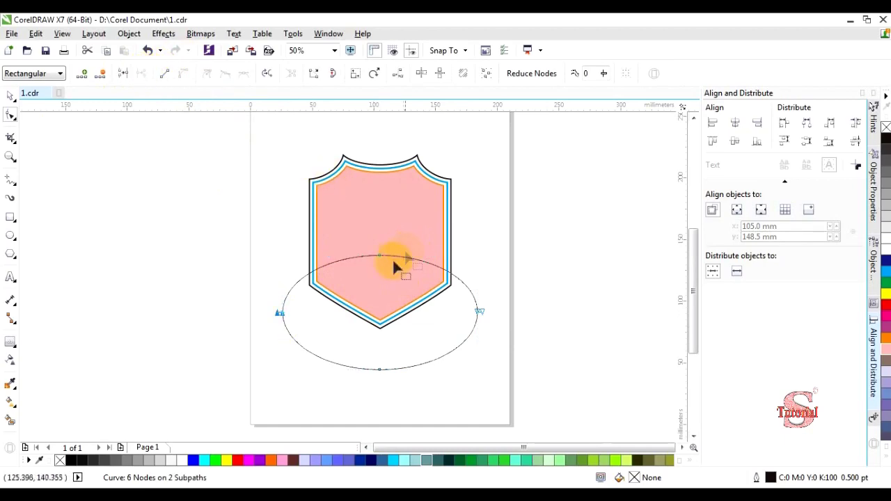
{"action": "left_click", "coordinate": [377, 261]}
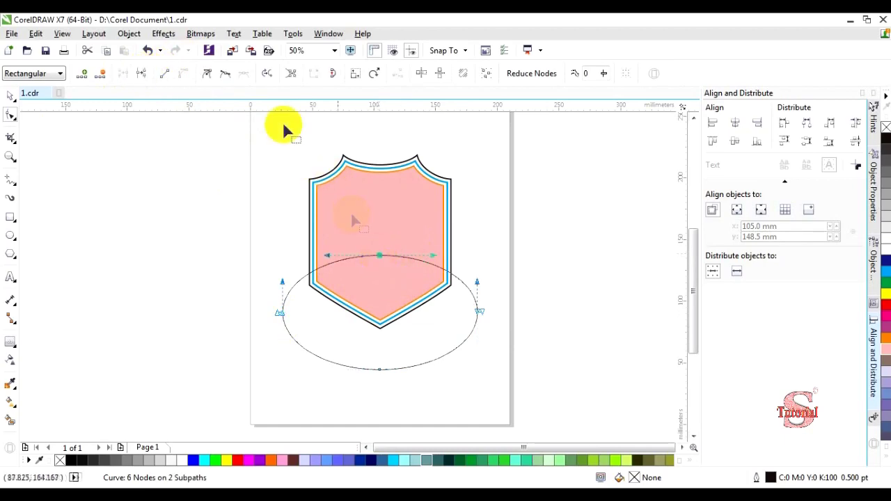
{"action": "left_click", "coordinate": [105, 74]}
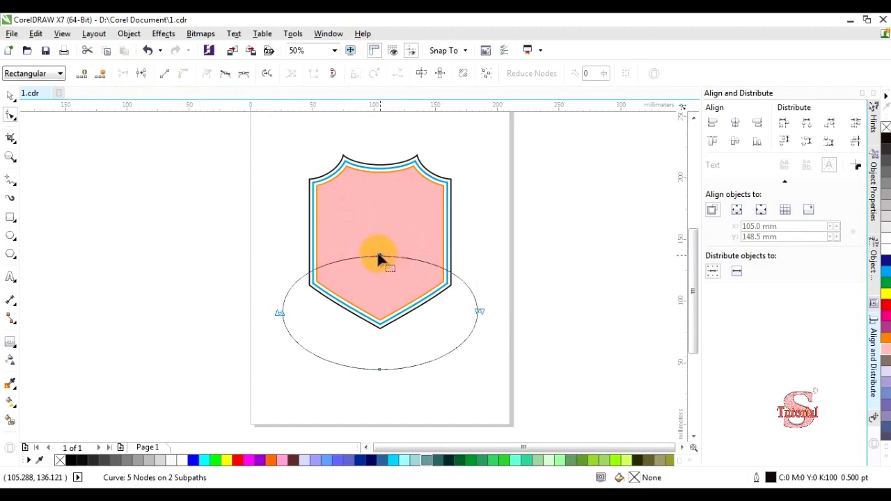
{"action": "left_click", "coordinate": [105, 74]}
{"action": "left_click", "coordinate": [104, 73]}
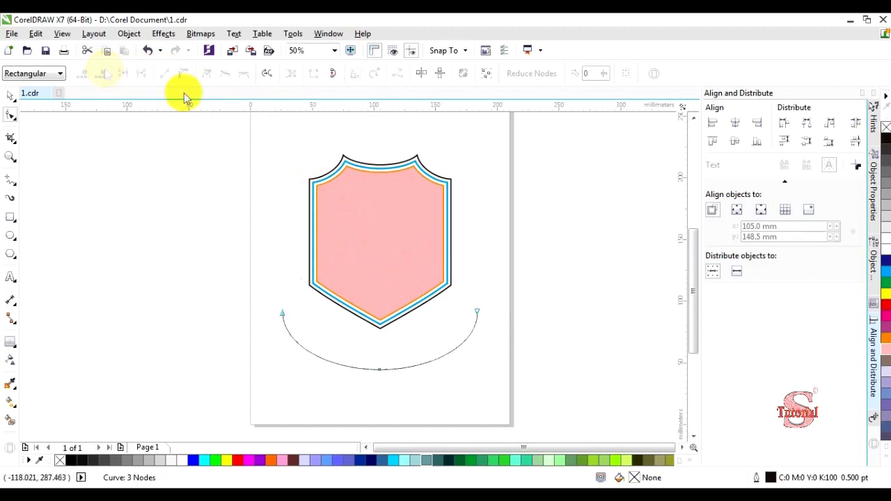
{"action": "left_click", "coordinate": [12, 96]}
{"action": "left_click", "coordinate": [434, 352]}
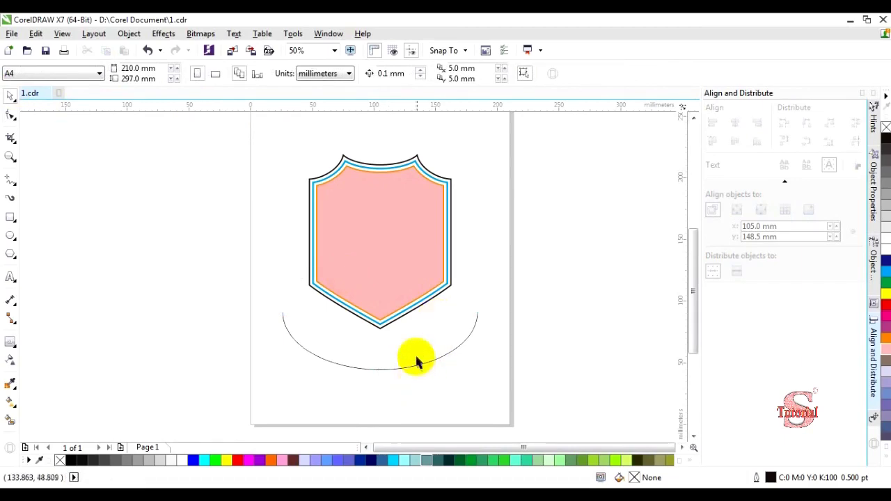
{"action": "left_click", "coordinate": [413, 369]}
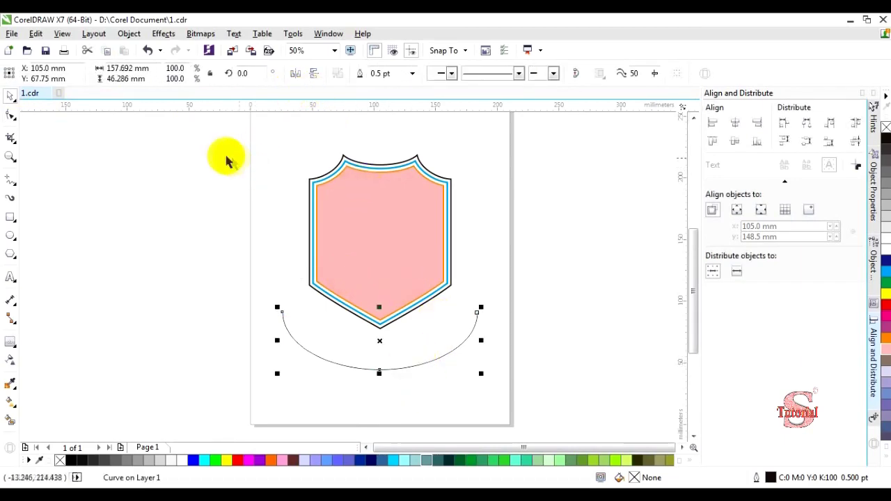
{"action": "left_click", "coordinate": [293, 354]}
{"action": "left_click", "coordinate": [300, 349]}
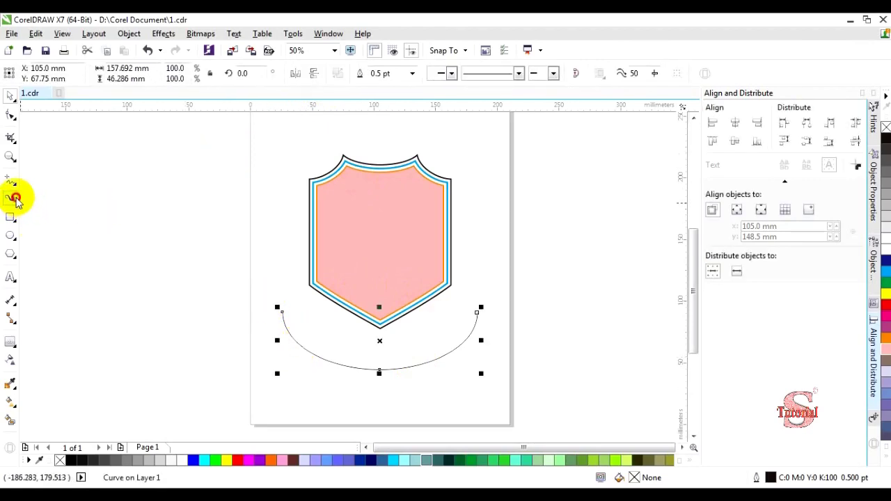
- Try to apply the custom ribbon banner brush stroke to the arc with the Artistic Media tool
{"action": "left_click", "coordinate": [16, 200]}
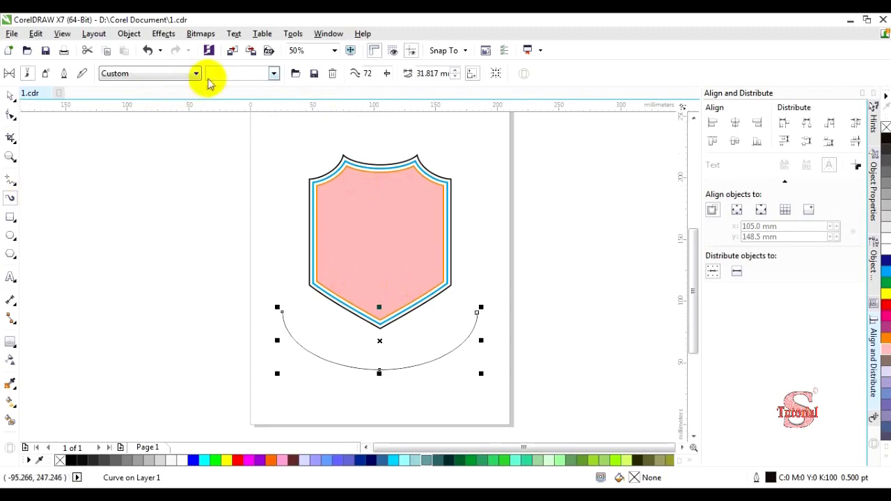
{"action": "left_click", "coordinate": [276, 77]}
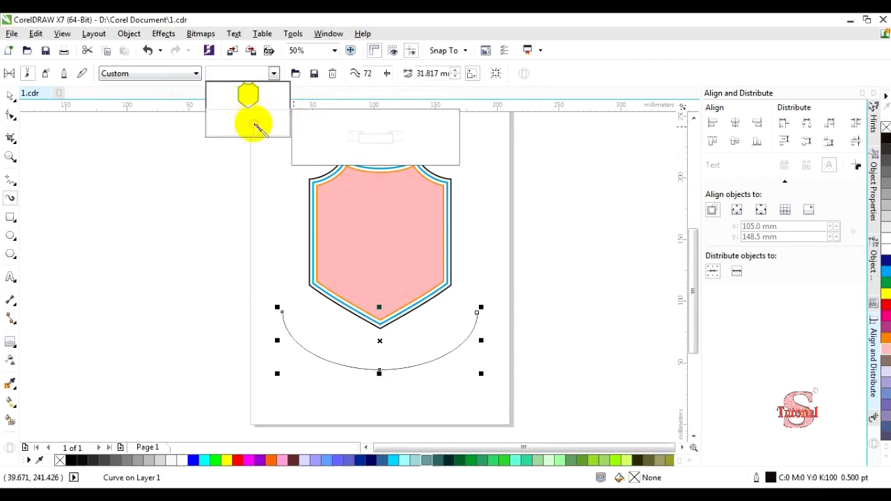
{"action": "left_click", "coordinate": [255, 125]}
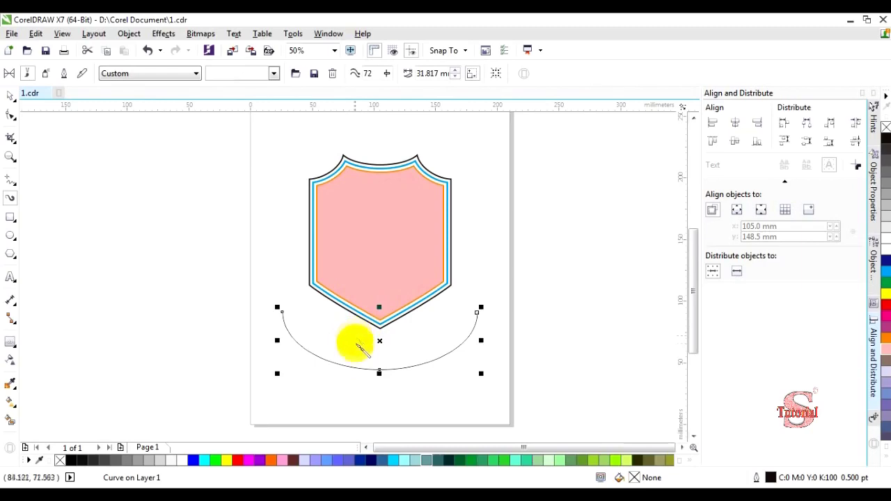
{"action": "left_click", "coordinate": [368, 369]}
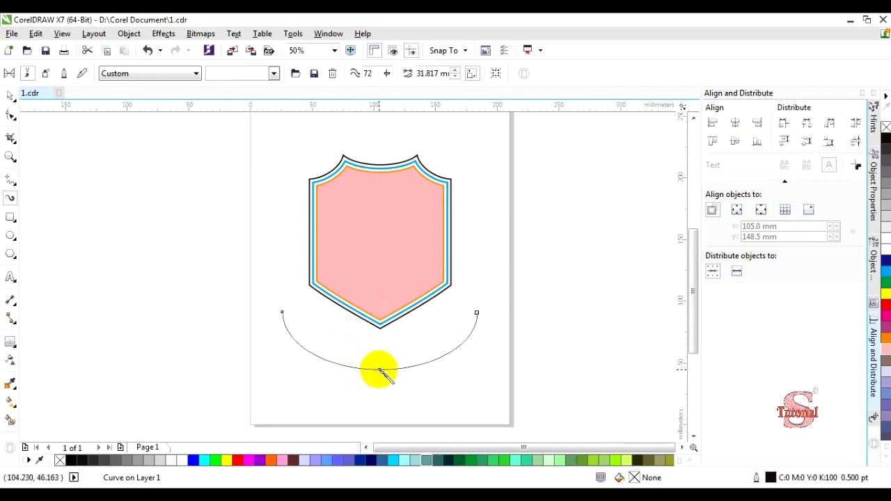
- Try the cross-hatched, teardrop and segmented ribbon strokes from the Artistic brush category on the arc
{"action": "left_click", "coordinate": [10, 95]}
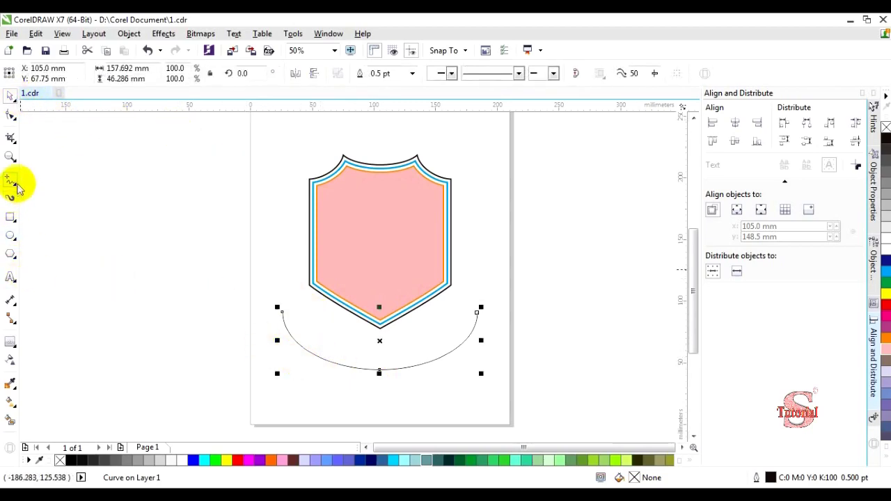
{"action": "left_click", "coordinate": [13, 199]}
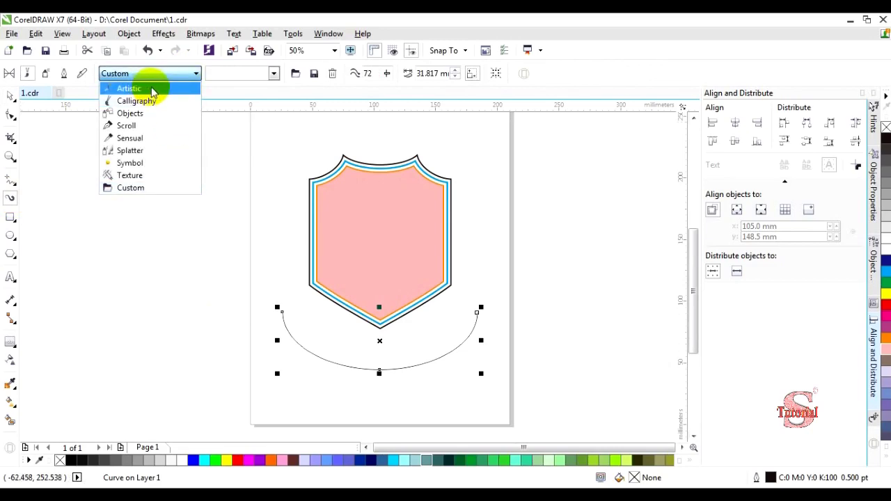
{"action": "left_click", "coordinate": [153, 90]}
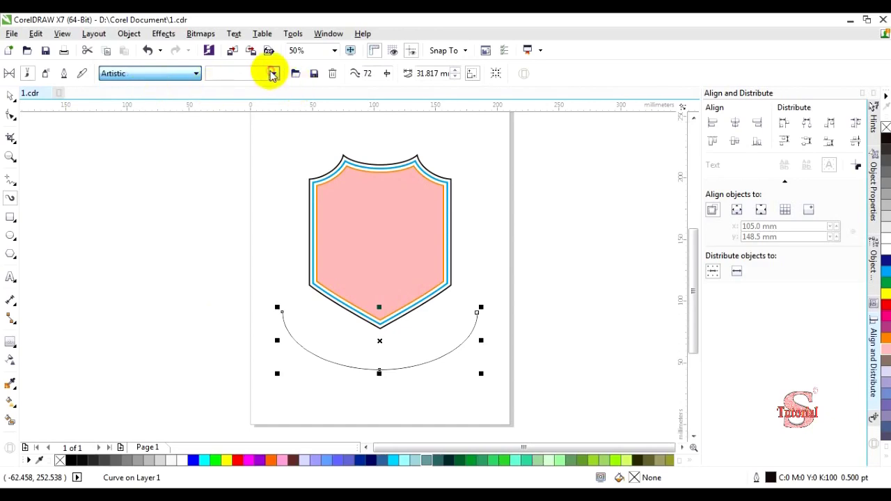
{"action": "left_click", "coordinate": [273, 74]}
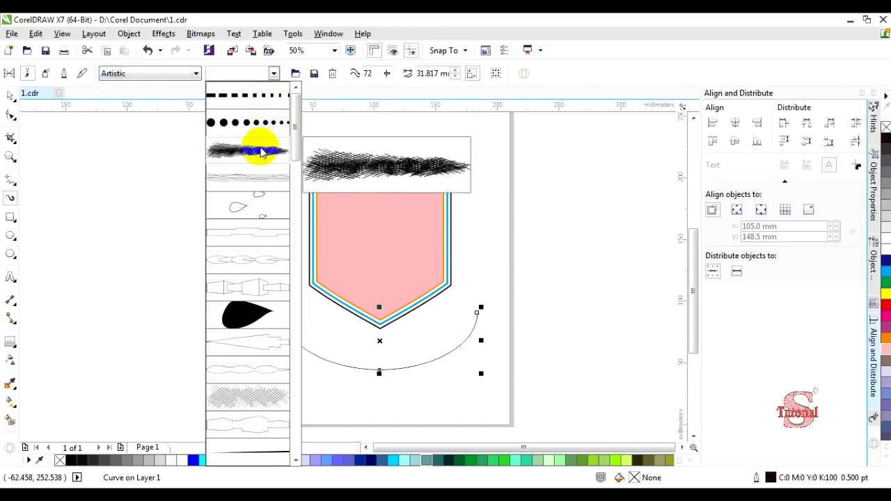
{"action": "left_click", "coordinate": [262, 152]}
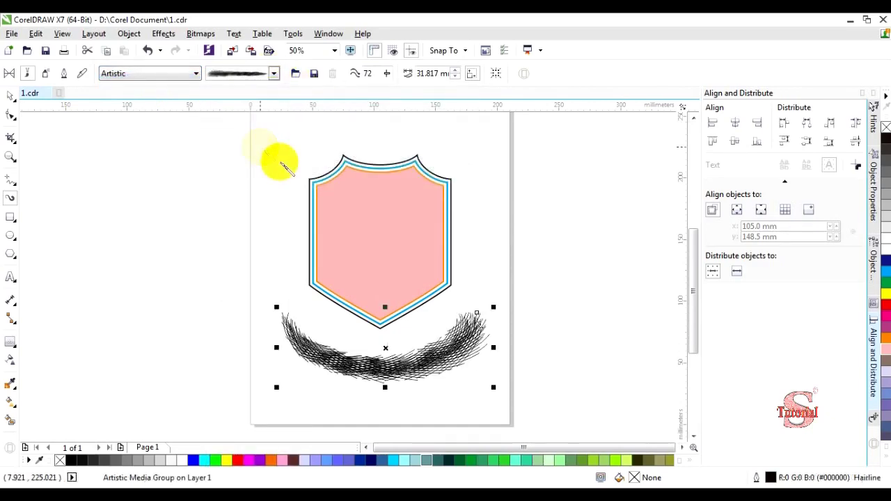
{"action": "left_click", "coordinate": [274, 74]}
{"action": "left_click", "coordinate": [248, 204]}
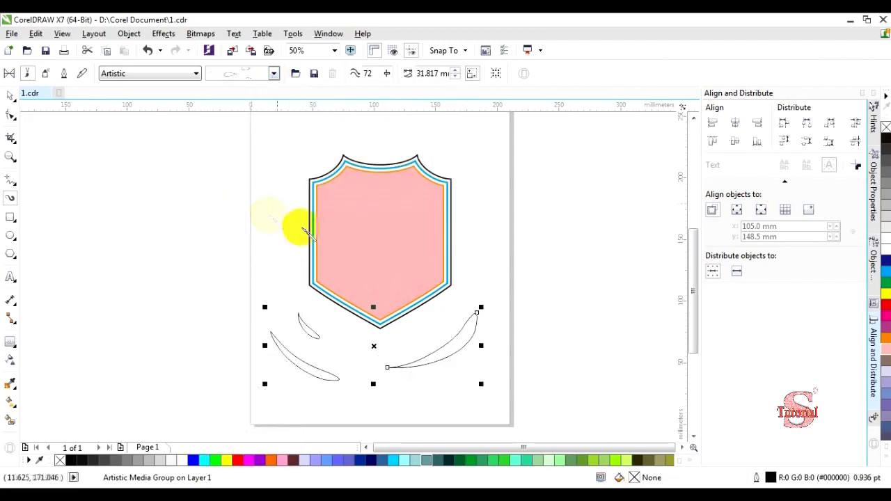
{"action": "left_click", "coordinate": [271, 74]}
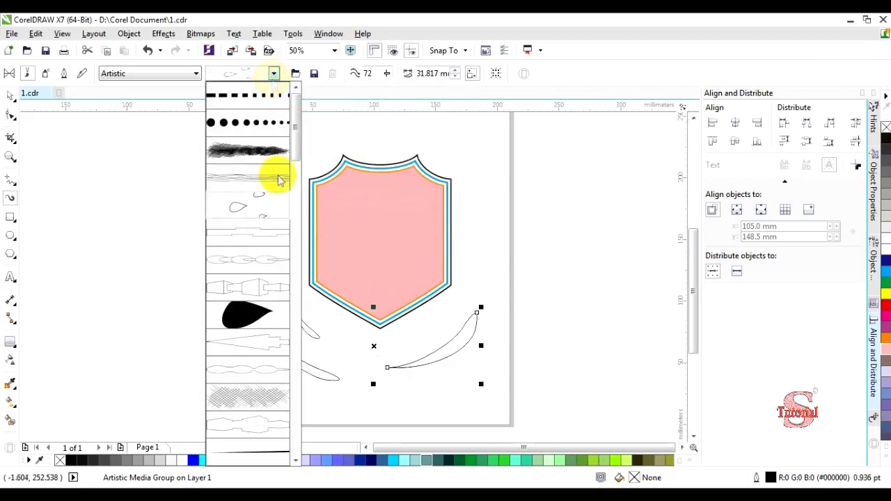
{"action": "left_click", "coordinate": [259, 283]}
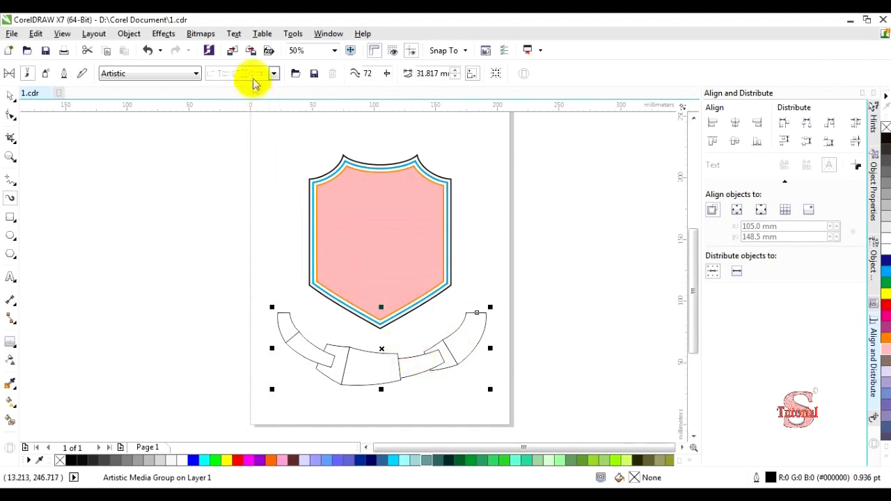
{"action": "left_click", "coordinate": [273, 74]}
{"action": "left_click_drag", "start_coordinate": [297, 142], "coordinate": [299, 185]}
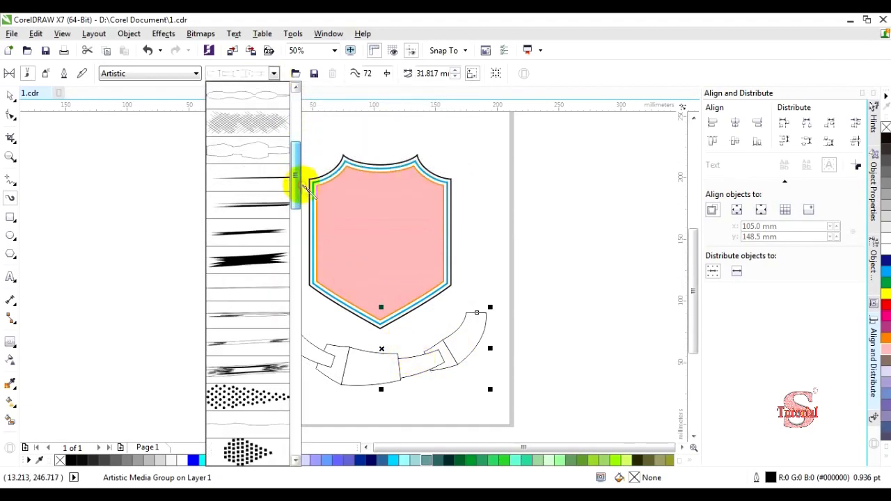
- Apply the thick solid black brush stroke with frayed ends to the artistic media curve below the shield
{"action": "left_click", "coordinate": [254, 265]}
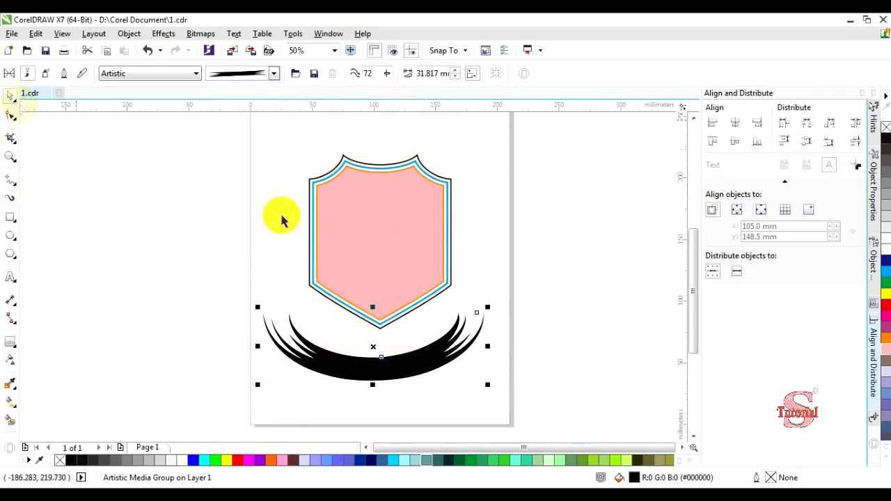
{"action": "scroll", "coordinate": [377, 356], "scroll_direction": "down", "scroll_amount": 2}
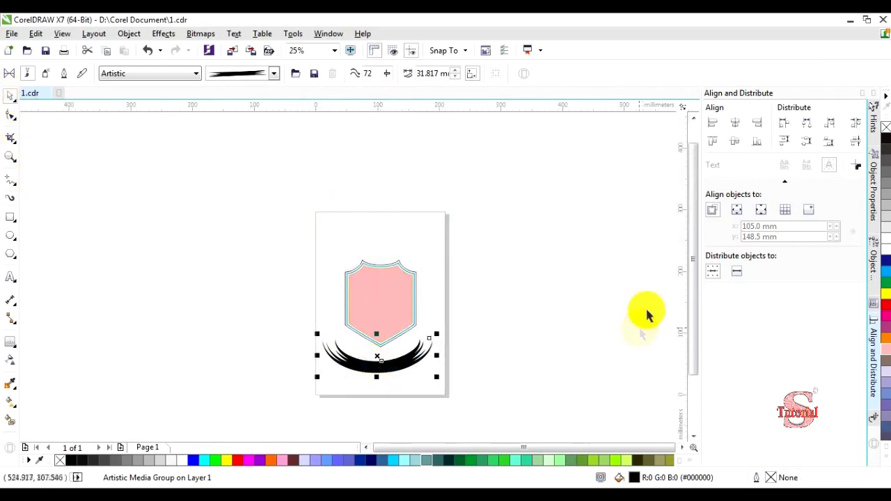
{"action": "scroll", "coordinate": [692, 274], "scroll_direction": "down", "scroll_amount": 2}
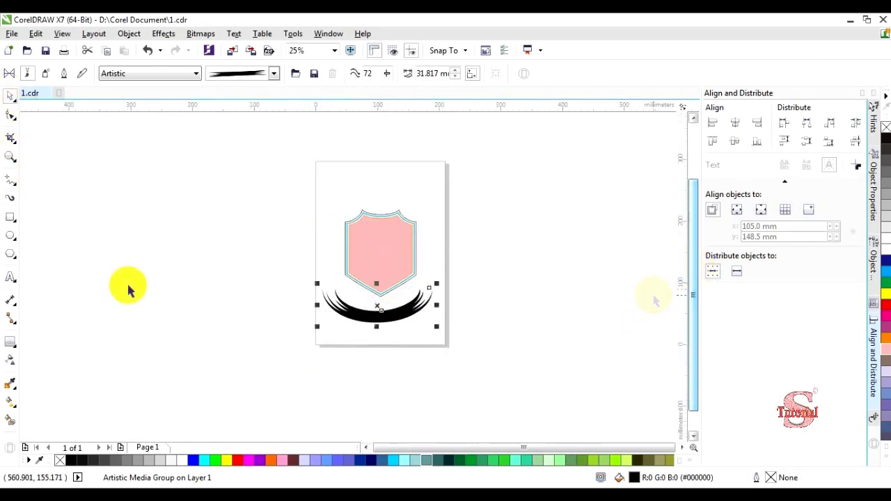
- Move the brush-stroke banner straight up so it sits close beneath the shield's lower tip
{"action": "left_click", "coordinate": [11, 157]}
{"action": "left_click_drag", "start_coordinate": [293, 194], "coordinate": [465, 342]}
{"action": "left_click", "coordinate": [10, 95]}
{"action": "left_click", "coordinate": [337, 389]}
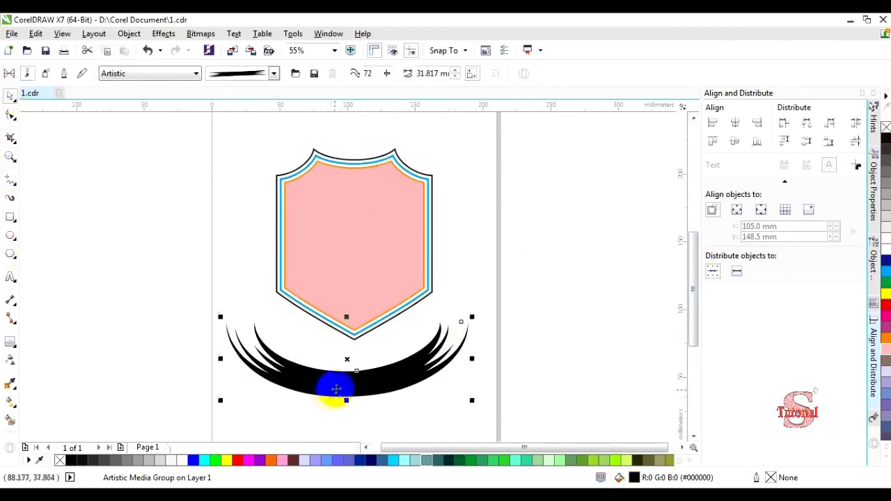
{"action": "left_click_drag", "start_coordinate": [344, 387], "coordinate": [344, 362]}
{"action": "left_click", "coordinate": [351, 366]}
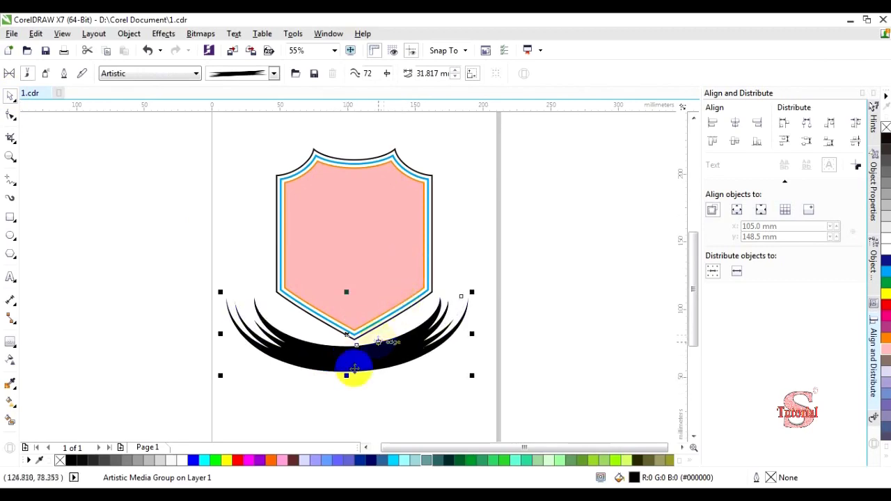
- Break the artistic media group apart and delete the thin curve separated from the black banner
{"action": "left_click", "coordinate": [129, 34]}
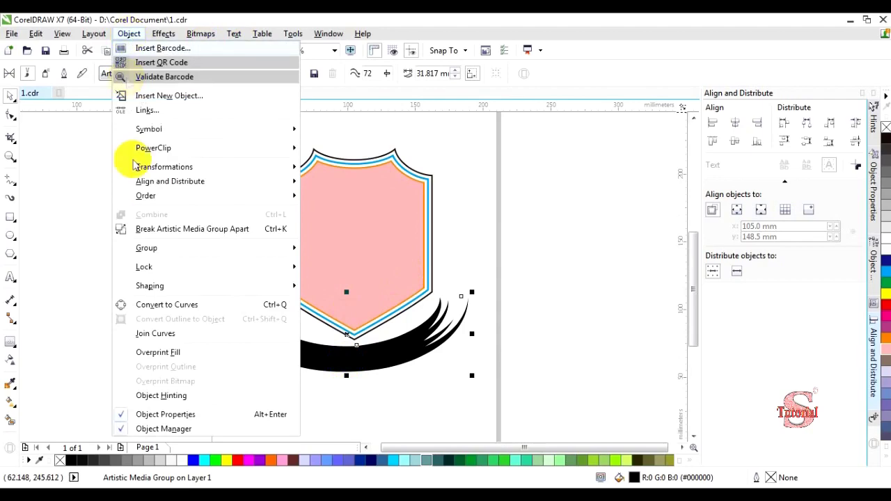
{"action": "left_click", "coordinate": [161, 228]}
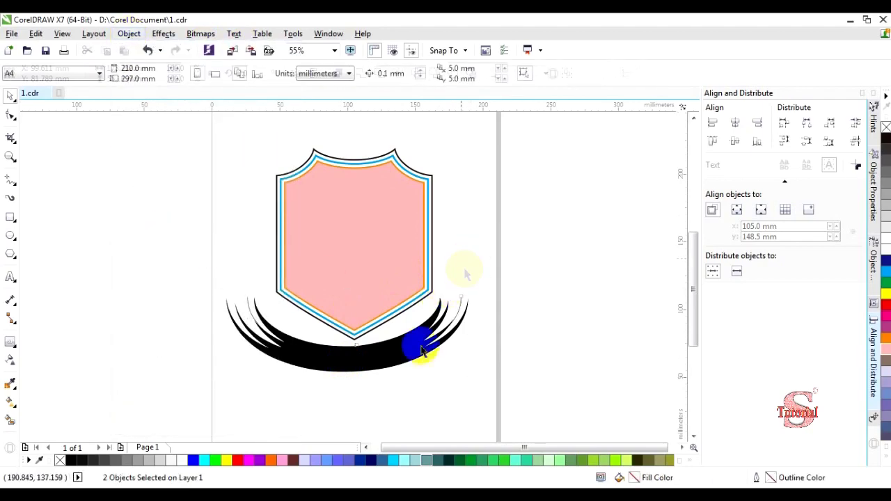
{"action": "left_click_drag", "start_coordinate": [418, 348], "coordinate": [392, 400]}
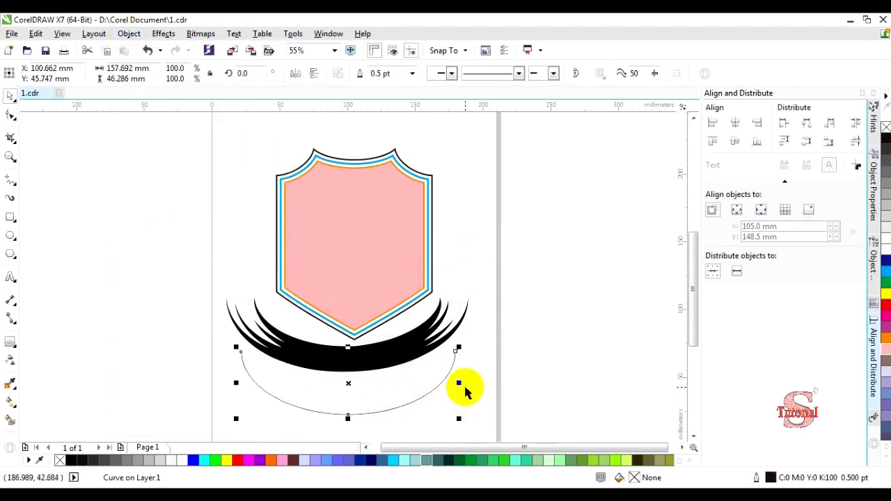
{"action": "key", "text": "Delete"}
- Align the black banner and the shield on their horizontal centers
{"action": "left_click", "coordinate": [390, 354]}
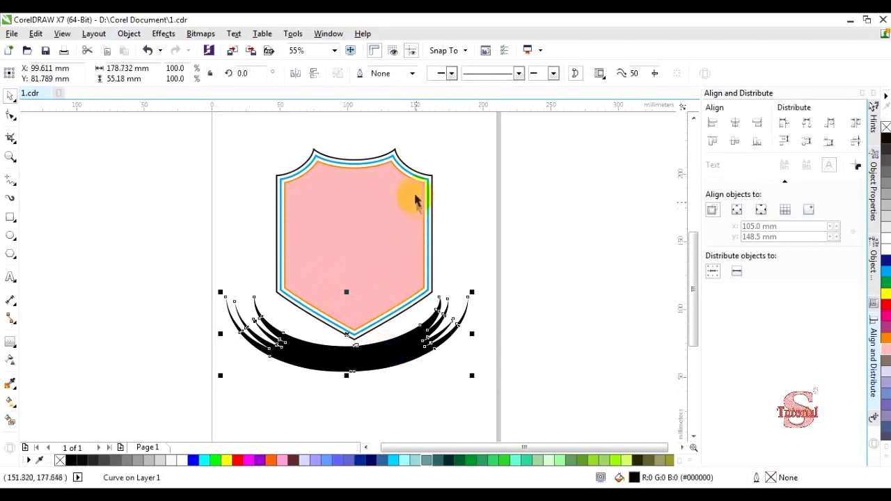
{"action": "left_click", "coordinate": [397, 183], "text": "shift"}
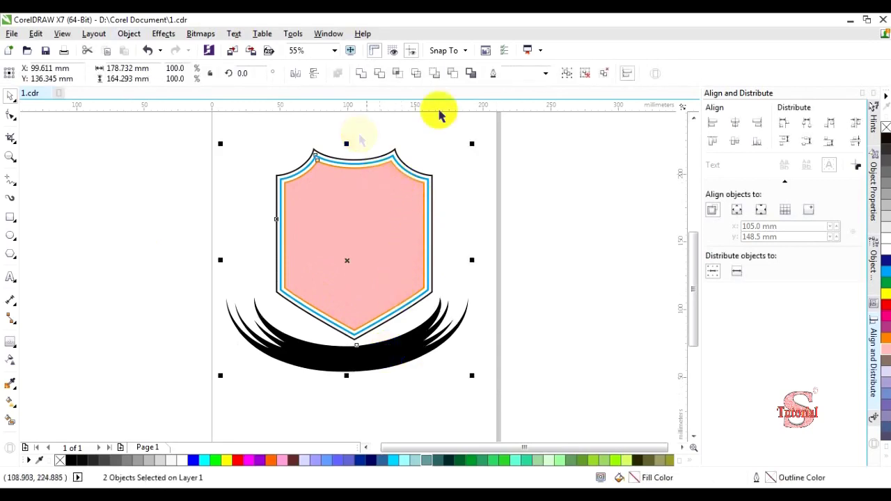
{"action": "left_click", "coordinate": [735, 123]}
{"action": "left_click", "coordinate": [566, 220]}
- Fill the banner with the shield's pink (C:0 M:40 Y:20 K:0) and give it a 2.0 pt light blue outline
{"action": "left_click", "coordinate": [390, 348]}
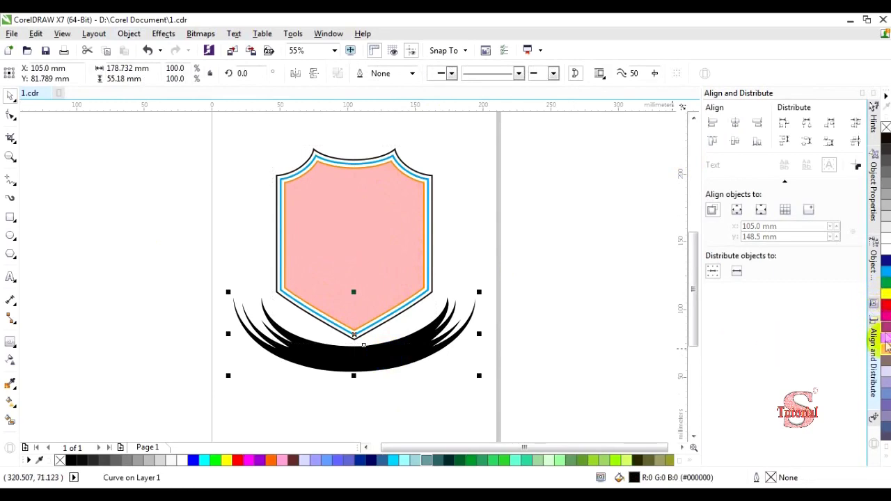
{"action": "left_click", "coordinate": [885, 351]}
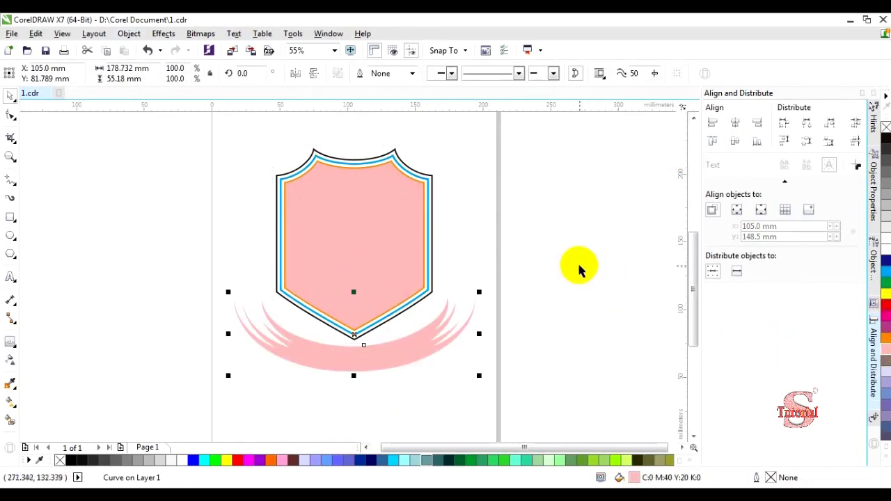
{"action": "left_click", "coordinate": [412, 74]}
{"action": "left_click", "coordinate": [383, 145]}
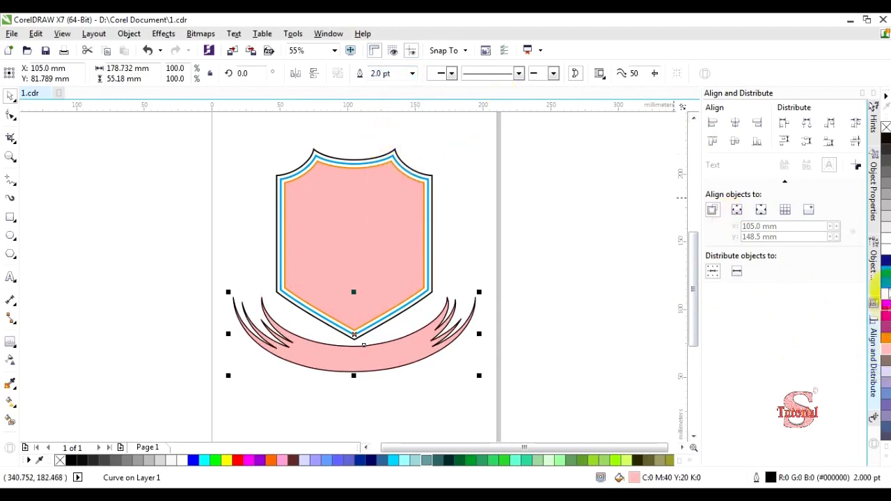
{"action": "right_click", "coordinate": [886, 274]}
{"action": "left_click", "coordinate": [585, 217]}
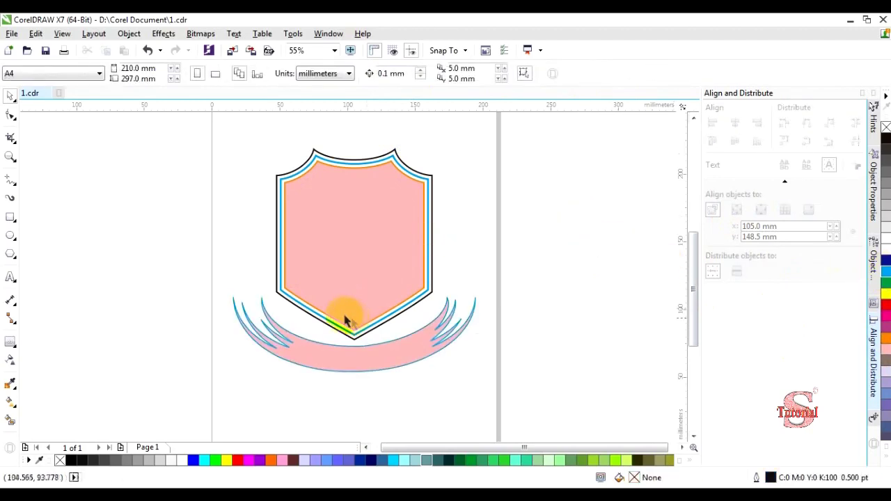
- Group the shield and the banner together
{"action": "left_click_drag", "start_coordinate": [179, 133], "coordinate": [528, 399]}
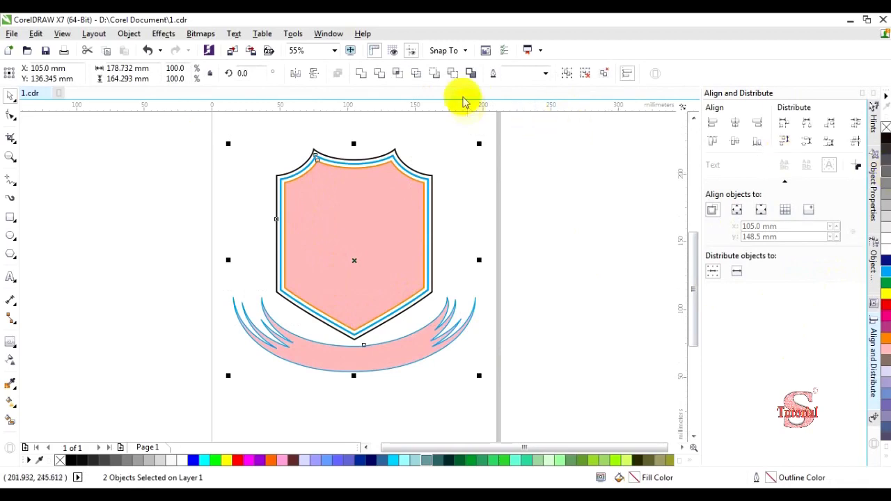
{"action": "left_click", "coordinate": [569, 74]}
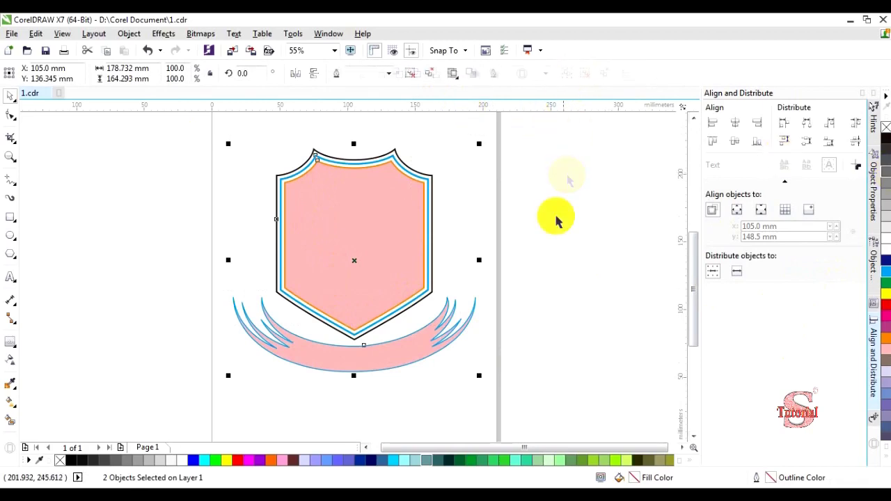
{"action": "left_click", "coordinate": [357, 241]}
{"action": "left_click", "coordinate": [540, 224]}
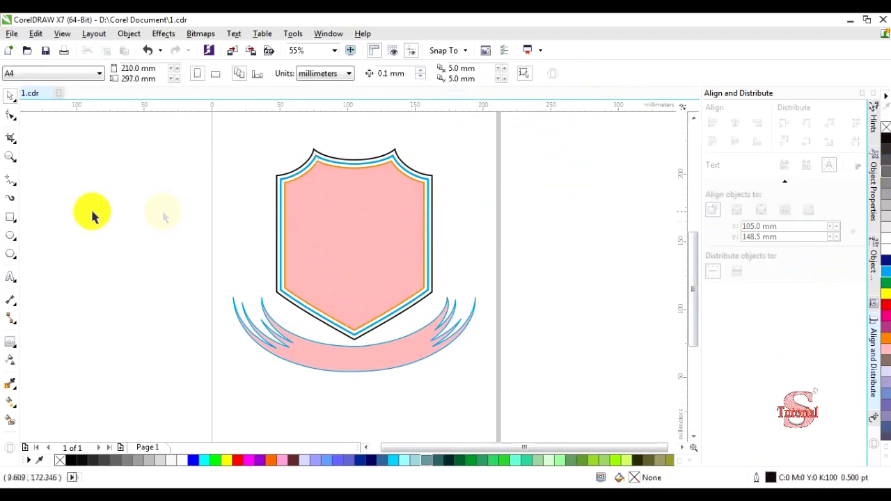
- Add the artistic text "Your Logo Name" in Arial 24 pt and move it to the middle of the banner
{"action": "left_click", "coordinate": [12, 278]}
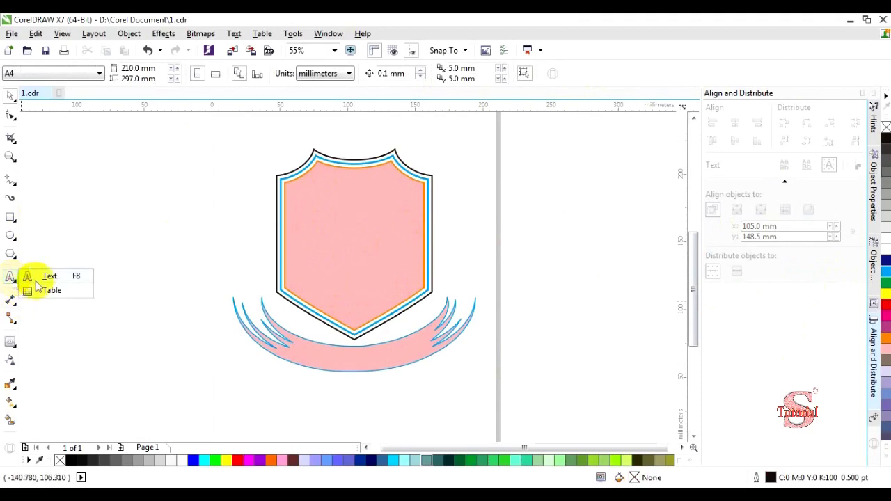
{"action": "left_click", "coordinate": [44, 277]}
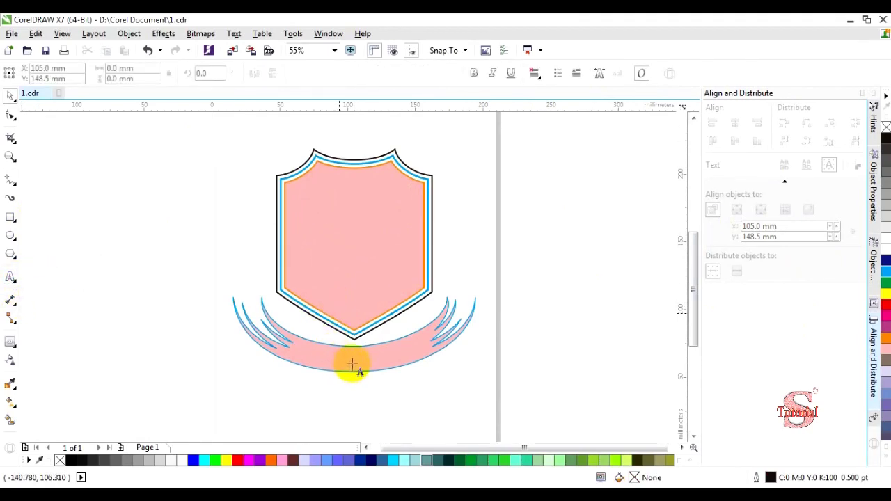
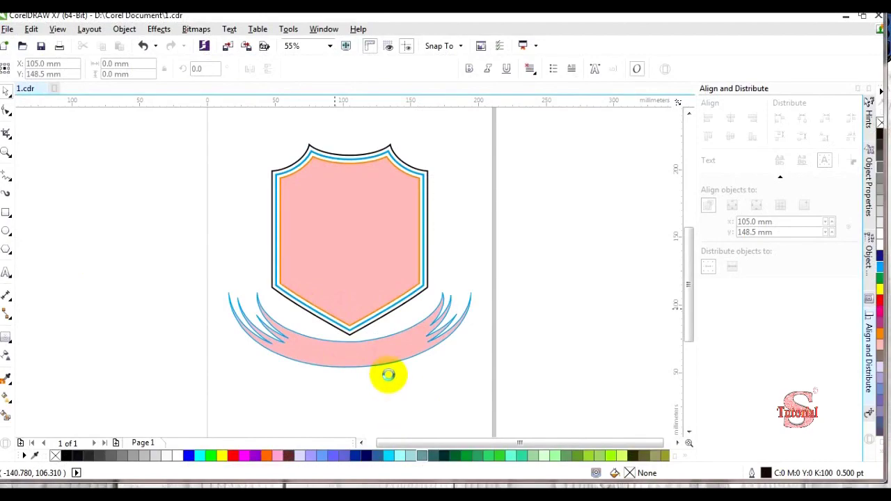
{"action": "left_click", "coordinate": [389, 375]}
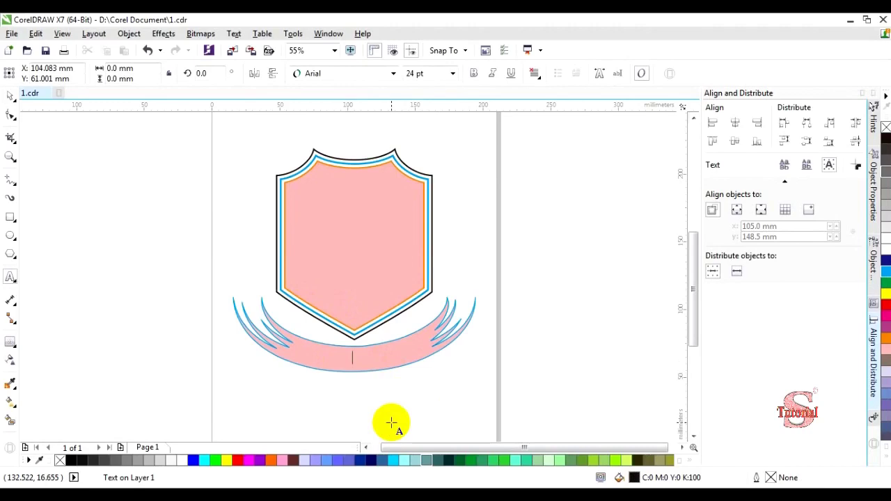
{"action": "type", "text": "A"}
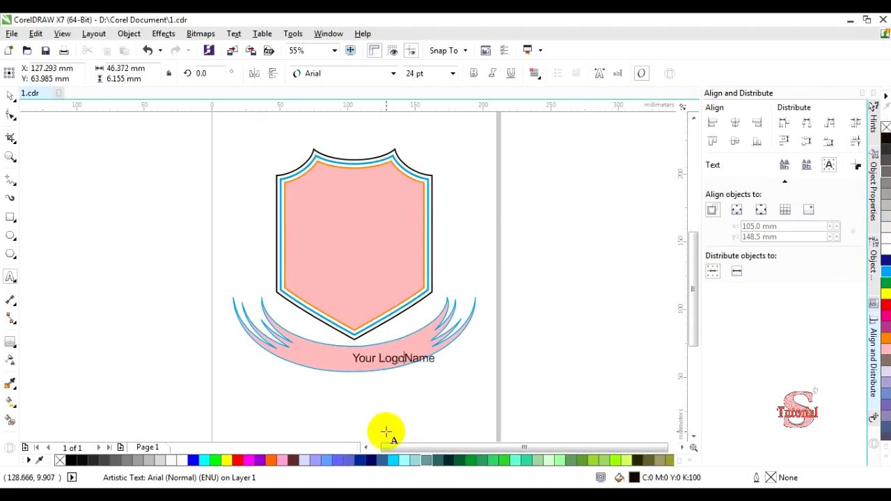
{"action": "left_click", "coordinate": [10, 96]}
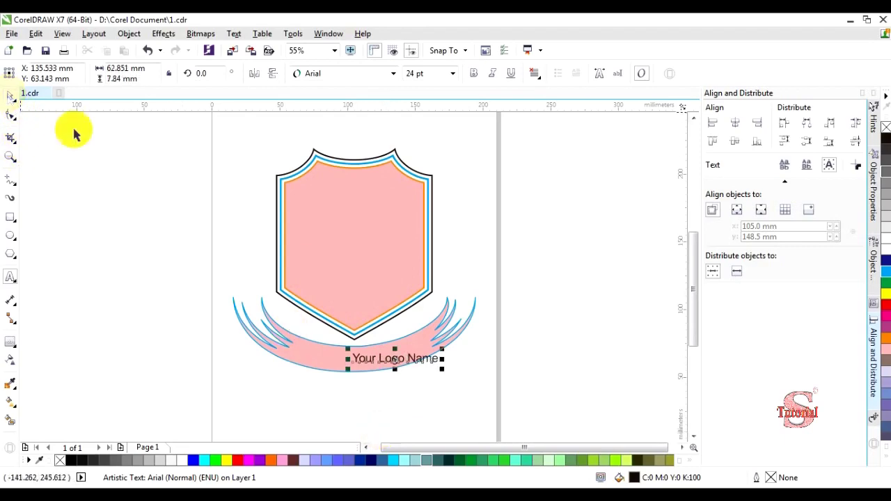
{"action": "left_click_drag", "start_coordinate": [395, 362], "coordinate": [361, 362]}
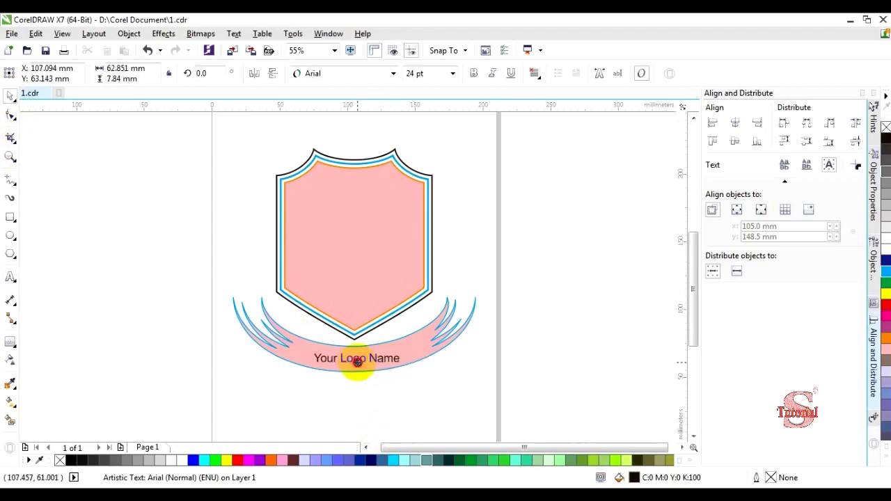
- Draw a horizontal 2-point line about 85 mm long across the banner, just above the "Your Logo Name" text
{"action": "scroll", "coordinate": [356, 362], "scroll_direction": "up", "scroll_amount": 2}
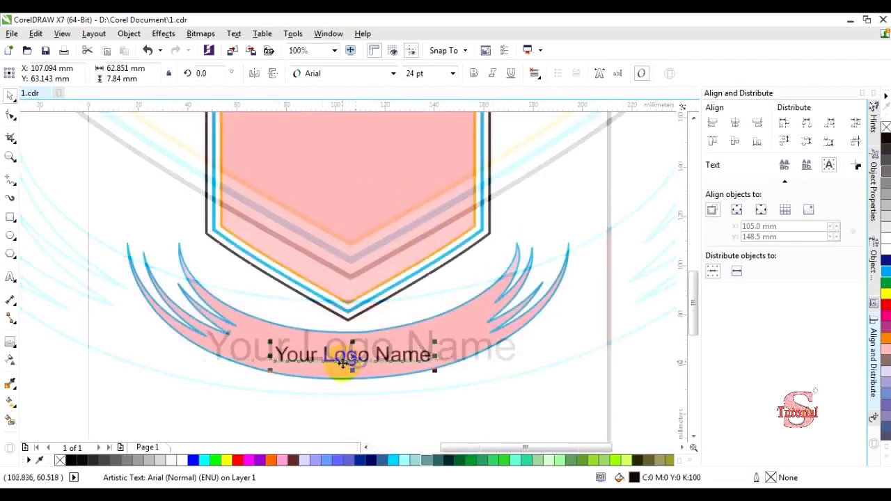
{"action": "left_click", "coordinate": [15, 186]}
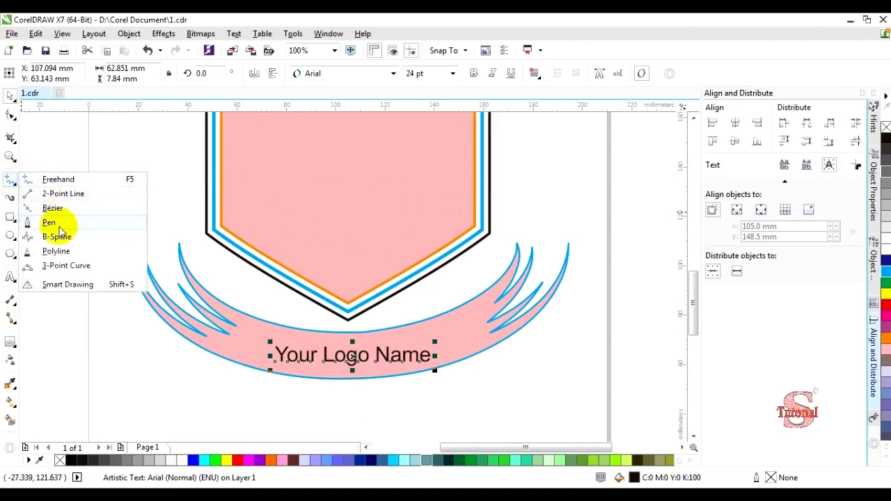
{"action": "left_click", "coordinate": [62, 196]}
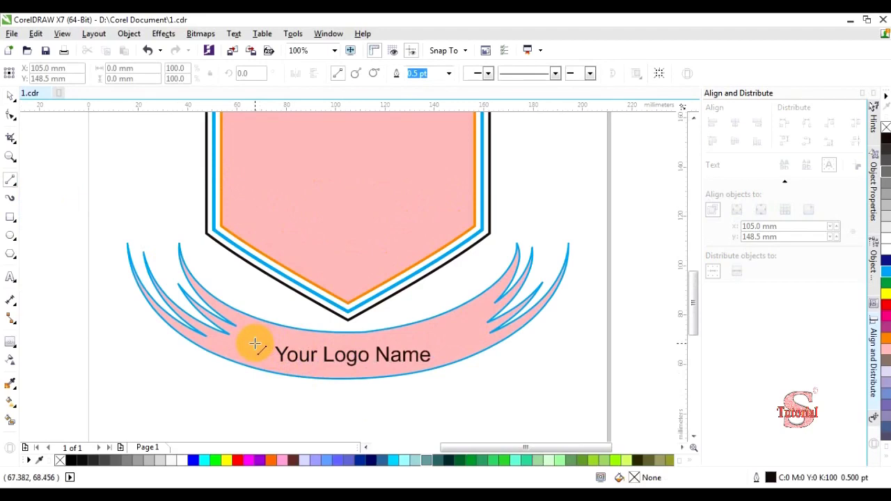
{"action": "left_click_drag", "start_coordinate": [247, 341], "coordinate": [452, 344]}
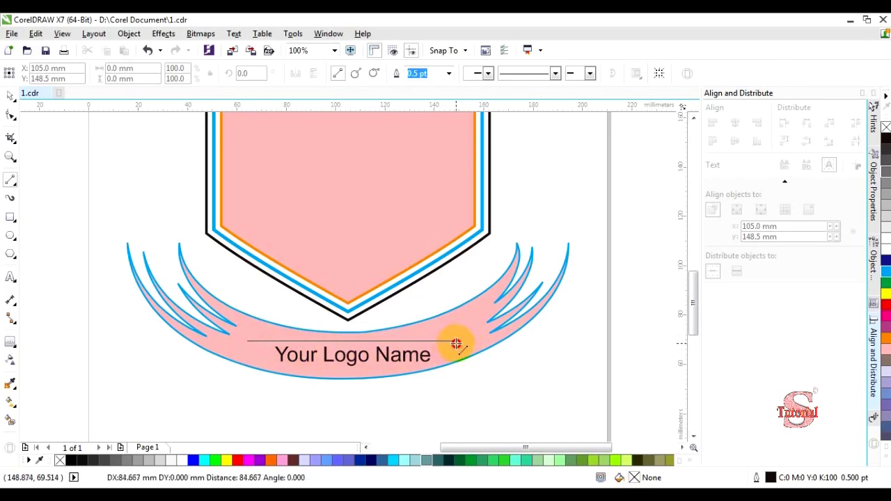
{"action": "left_click_drag", "start_coordinate": [457, 344], "coordinate": [456, 342]}
{"action": "left_click", "coordinate": [10, 100]}
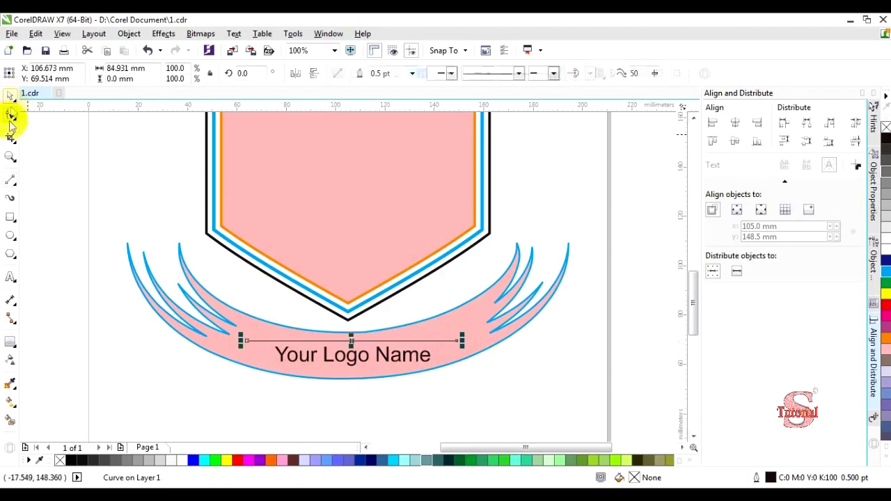
{"action": "left_click", "coordinate": [10, 117]}
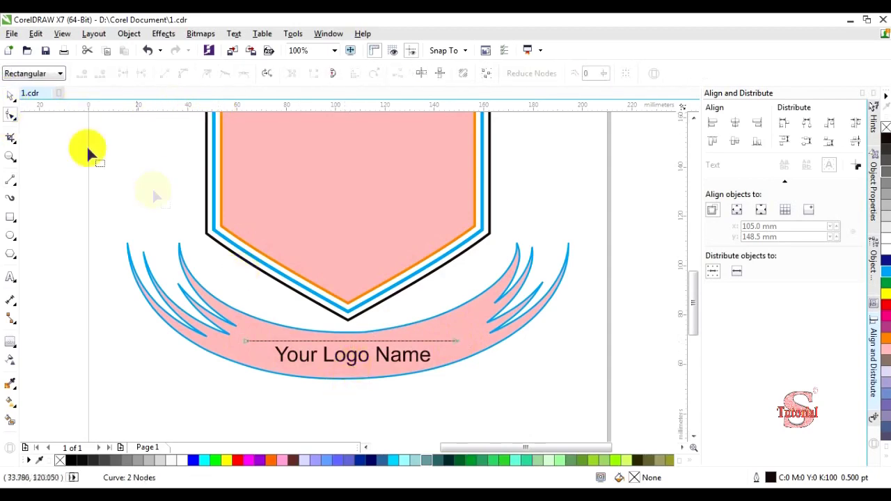
{"action": "left_click", "coordinate": [11, 100]}
{"action": "left_click", "coordinate": [129, 33]}
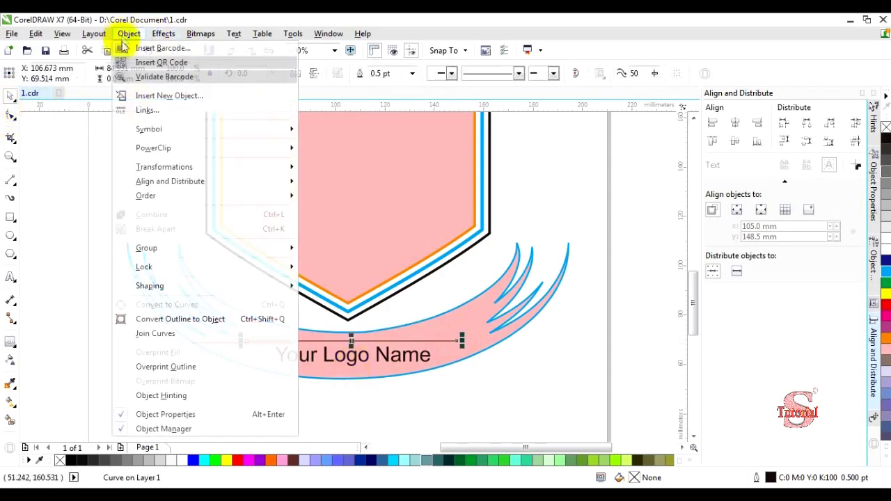
{"action": "left_click", "coordinate": [76, 218]}
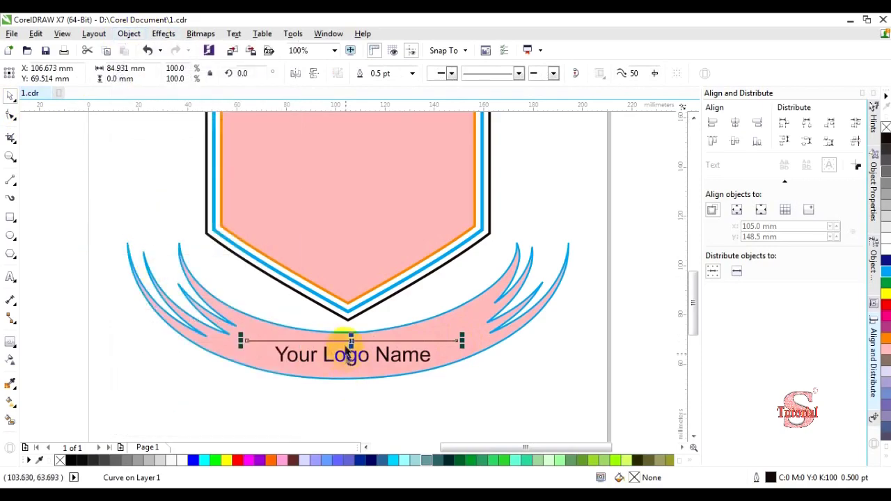
- Convert the straight line above the text to a curve and bend its middle down about 9 mm to follow the banner
{"action": "key", "text": "F10"}
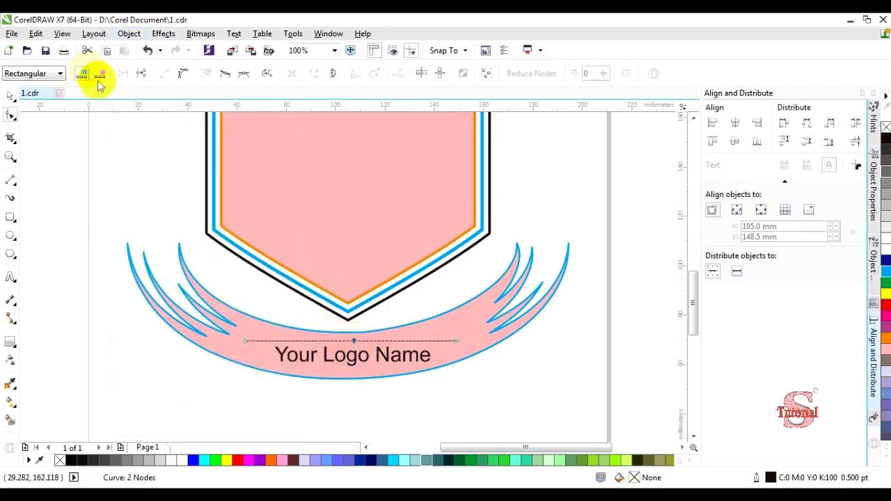
{"action": "left_click", "coordinate": [183, 74]}
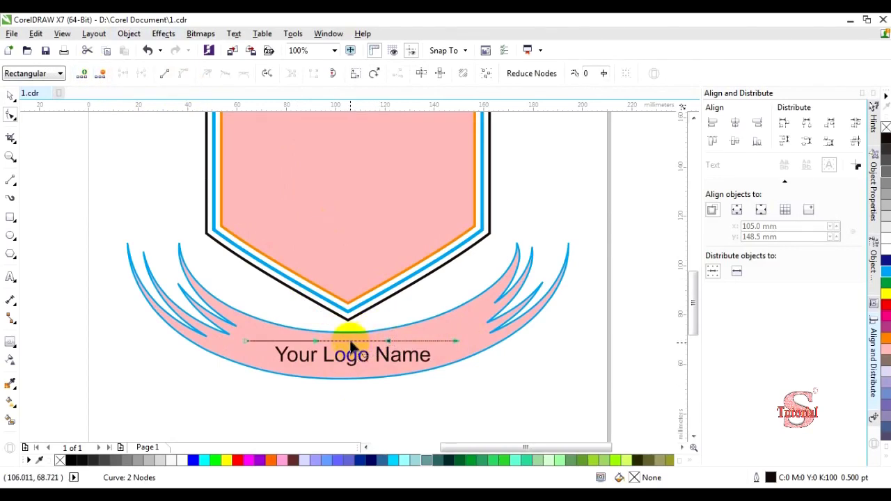
{"action": "left_click_drag", "start_coordinate": [350, 341], "coordinate": [351, 360]}
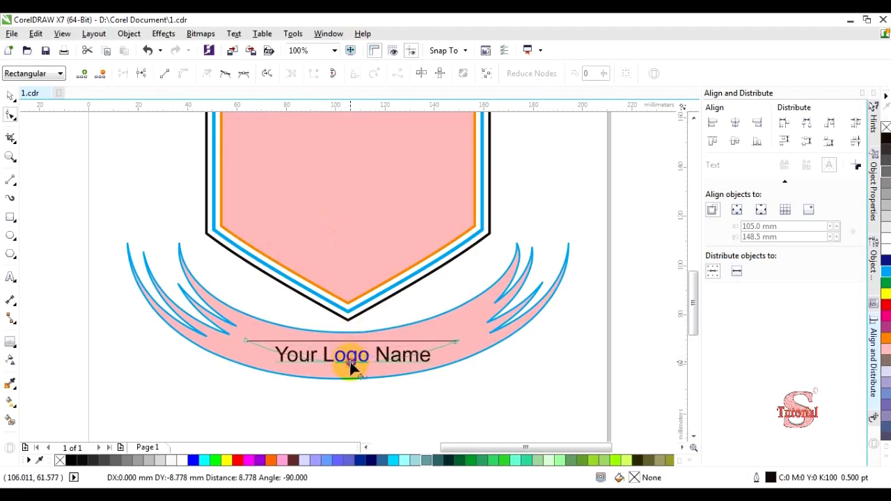
- Fit the "Your Logo Name" text to the curved guide line on the banner
{"action": "left_click_drag", "start_coordinate": [352, 367], "coordinate": [352, 369]}
{"action": "left_click", "coordinate": [10, 95]}
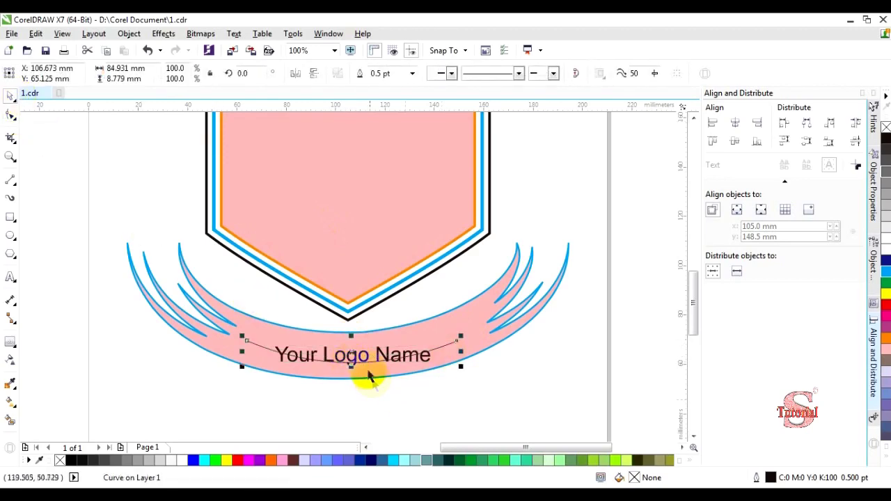
{"action": "left_click", "coordinate": [389, 352]}
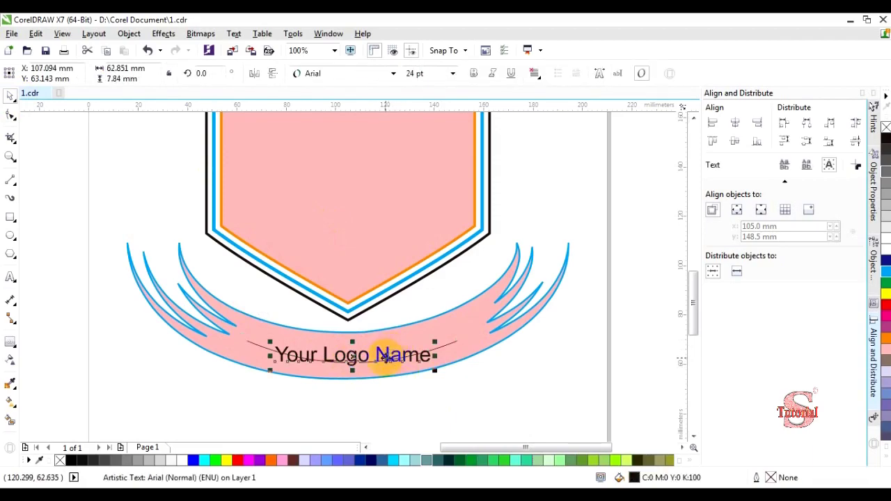
{"action": "left_click", "coordinate": [234, 34]}
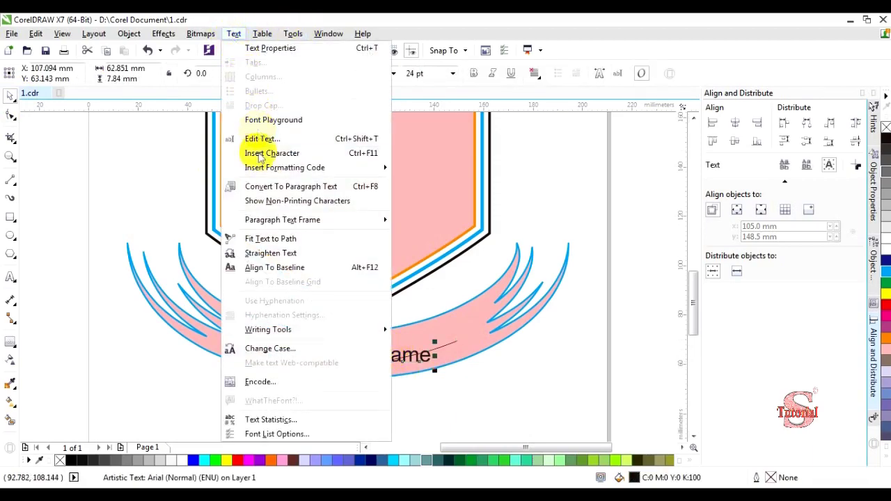
{"action": "left_click", "coordinate": [273, 234]}
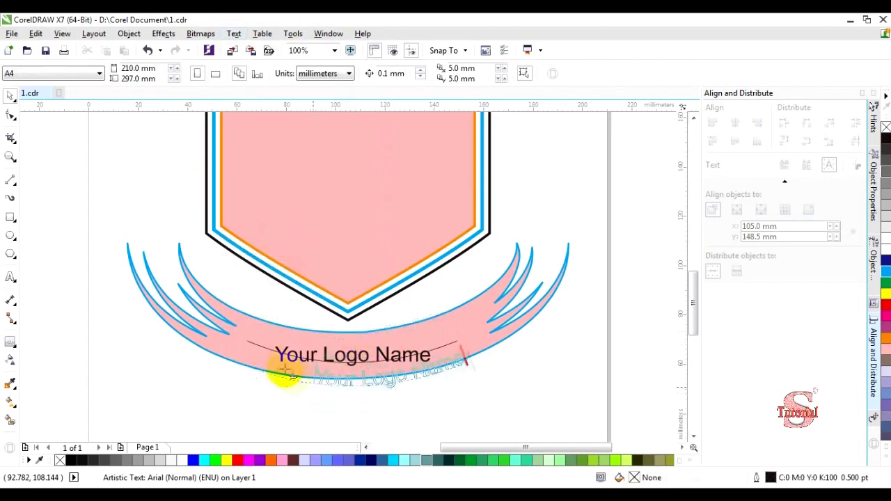
{"action": "left_click", "coordinate": [261, 350]}
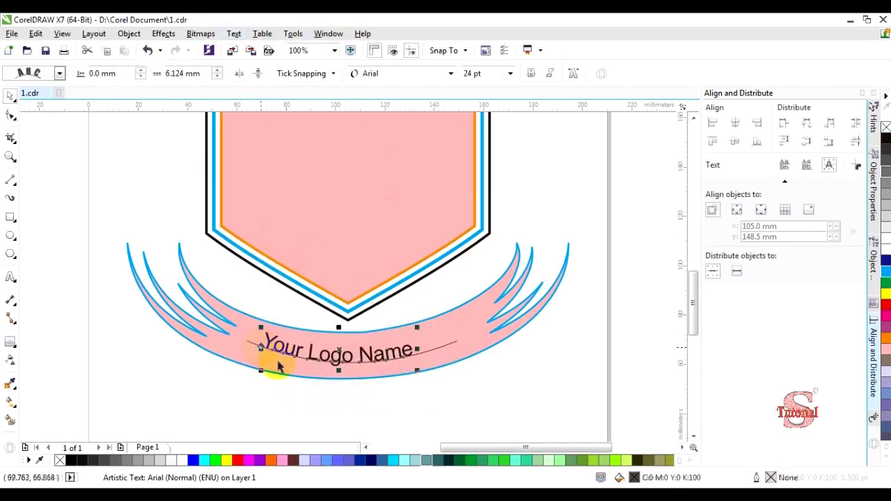
- Try mirroring the text on the path vertically and horizontally
{"action": "left_click", "coordinate": [255, 76]}
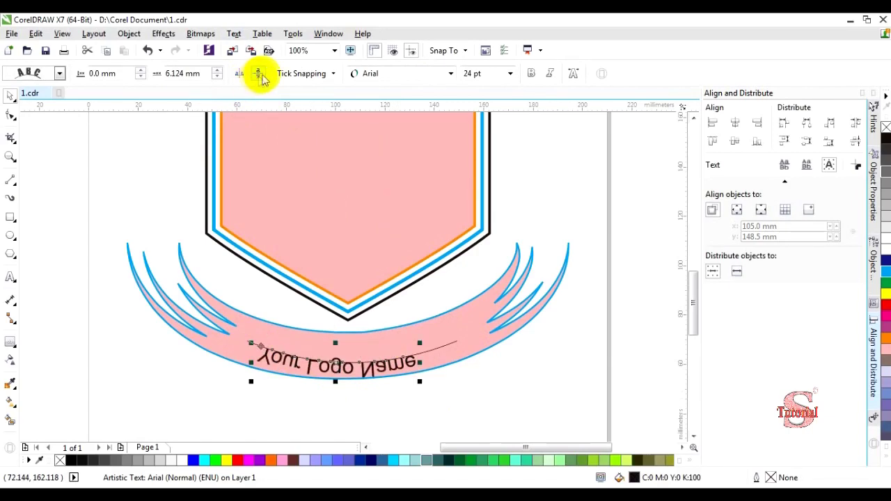
{"action": "left_click", "coordinate": [259, 74]}
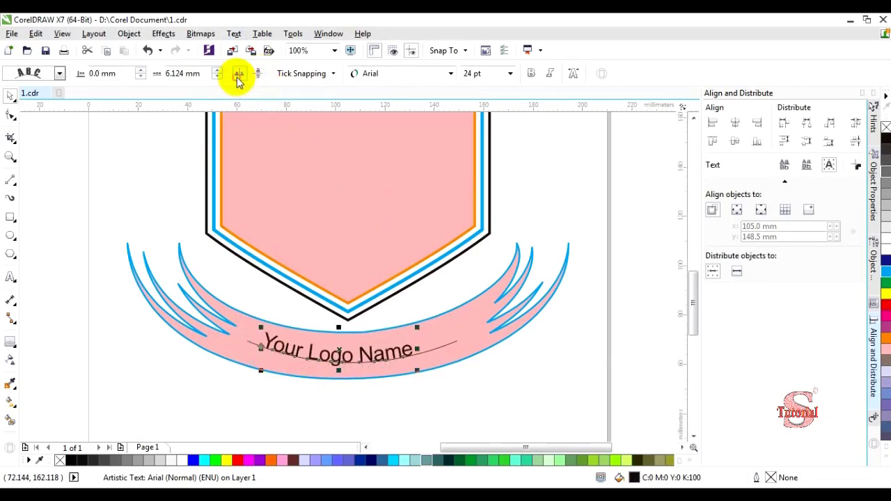
{"action": "left_click", "coordinate": [236, 77]}
{"action": "left_click", "coordinate": [237, 77]}
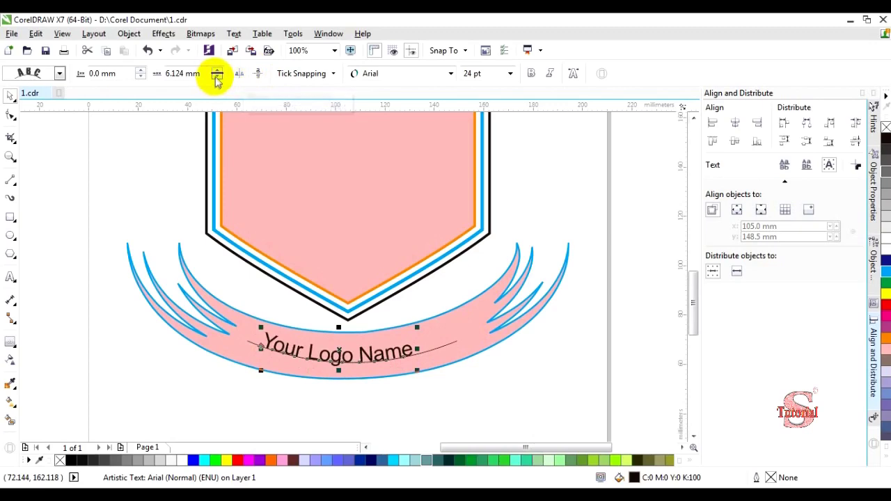
- Set the text's offset along the path to 11.624 mm and its font size to 36 pt
{"action": "left_click", "coordinate": [218, 78]}
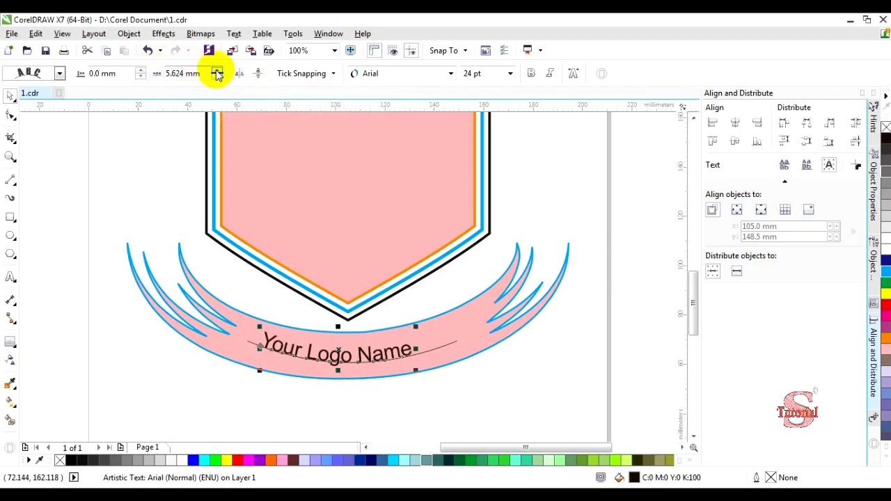
{"action": "left_click_drag", "start_coordinate": [217, 70], "coordinate": [216, 73]}
{"action": "left_click", "coordinate": [511, 73]}
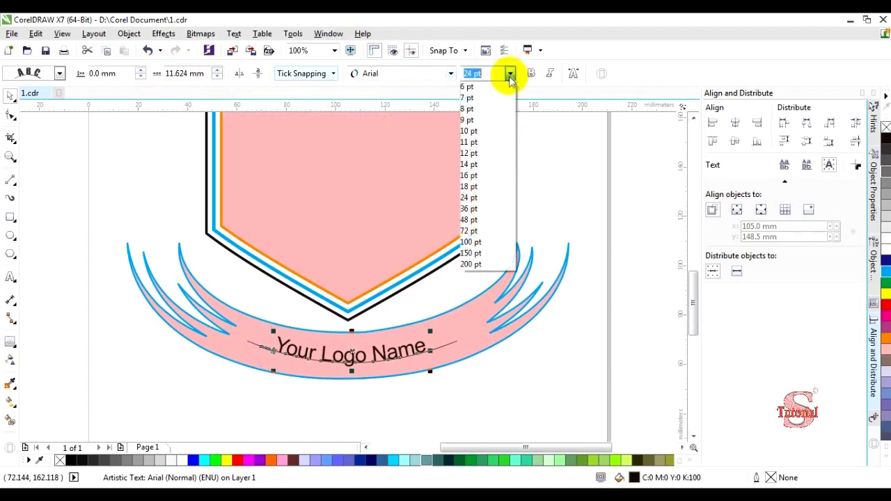
{"action": "left_click", "coordinate": [478, 208]}
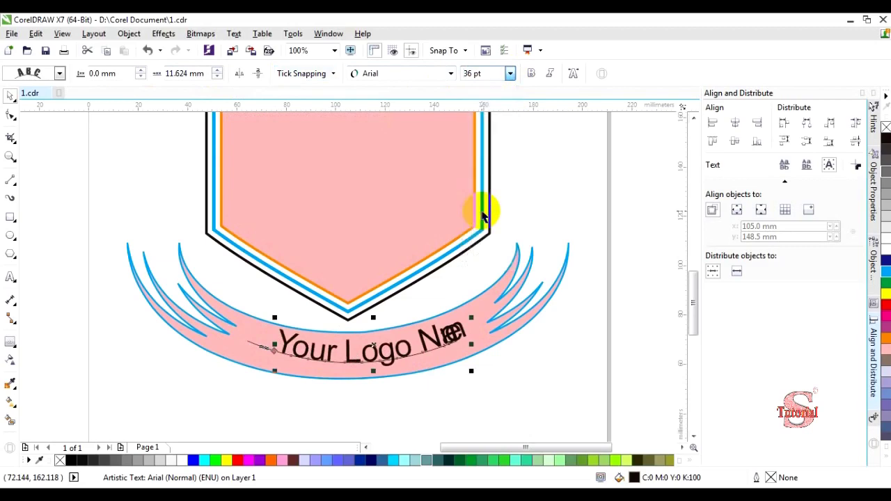
- Shift the text to the start of the path at a 0.0 mm offset and set its font size to 32 pt
{"action": "left_click_drag", "start_coordinate": [274, 350], "coordinate": [237, 341]}
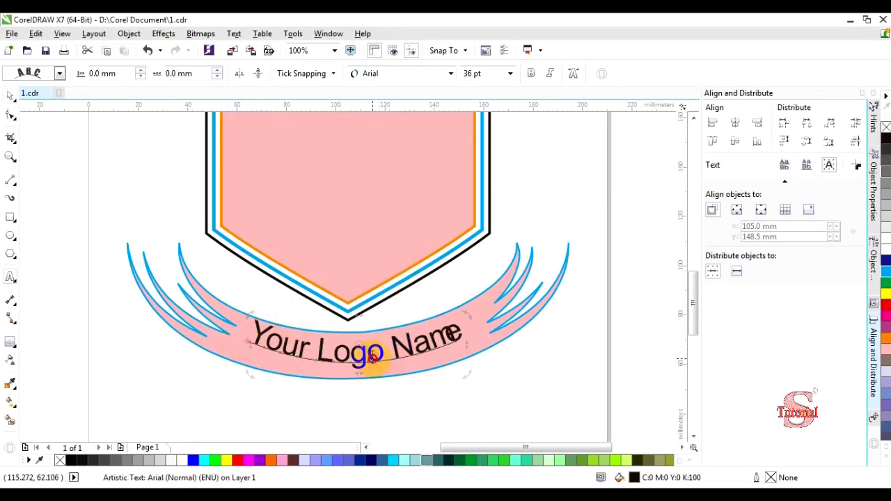
{"action": "key", "text": "ctrl+a"}
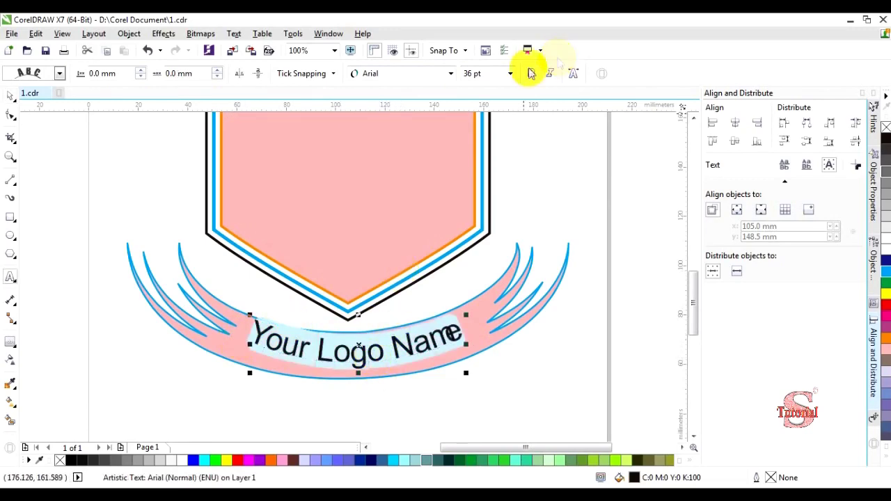
{"action": "left_click", "coordinate": [511, 74]}
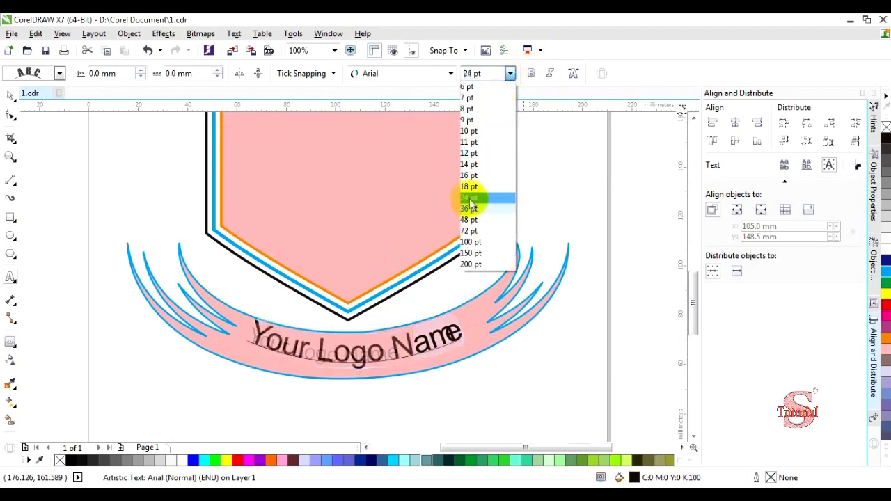
{"action": "left_click", "coordinate": [478, 74]}
{"action": "left_click", "coordinate": [449, 75]}
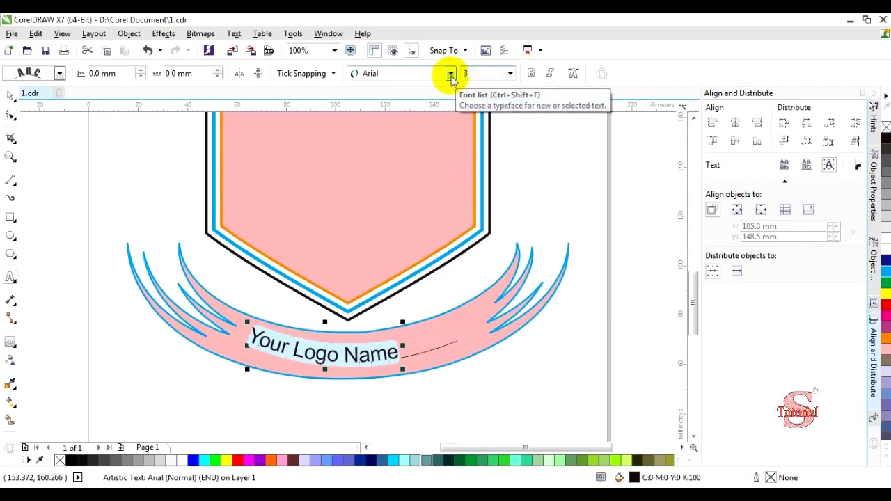
{"action": "type", "text": "32"}
{"action": "key", "text": "Return"}
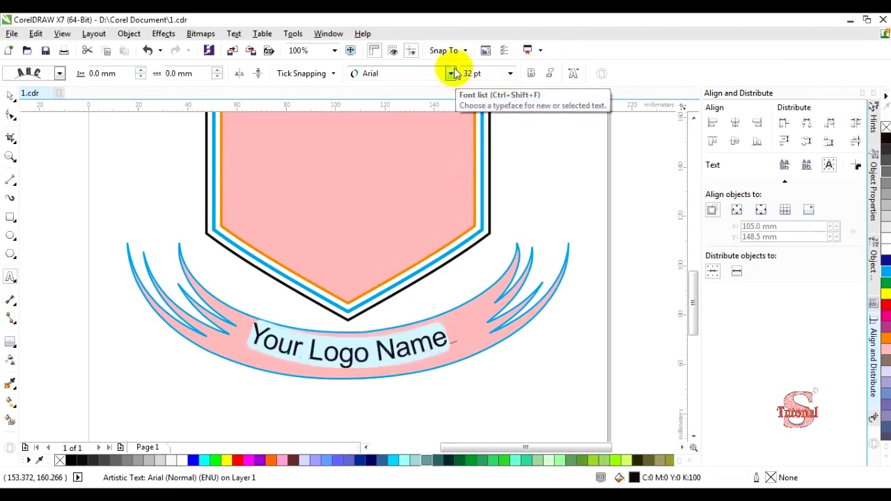
- Fill the "Your Logo Name" text with red and deselect it
{"action": "left_click", "coordinate": [9, 97]}
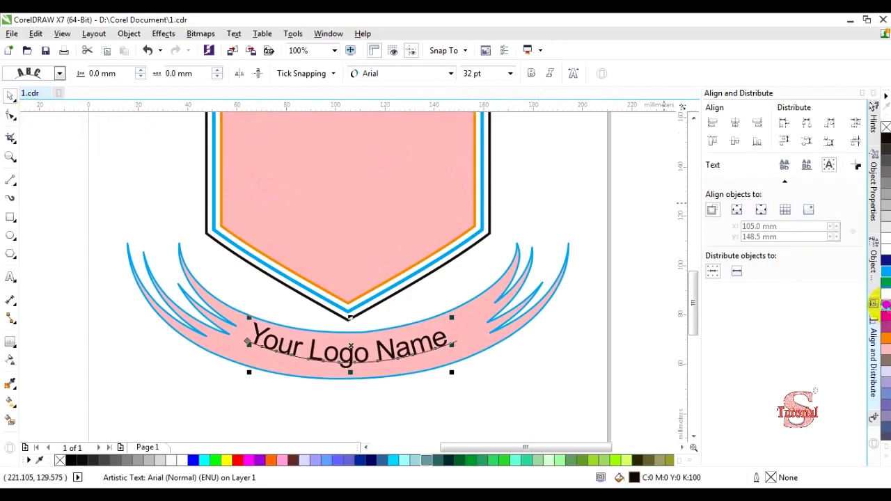
{"action": "left_click", "coordinate": [885, 304]}
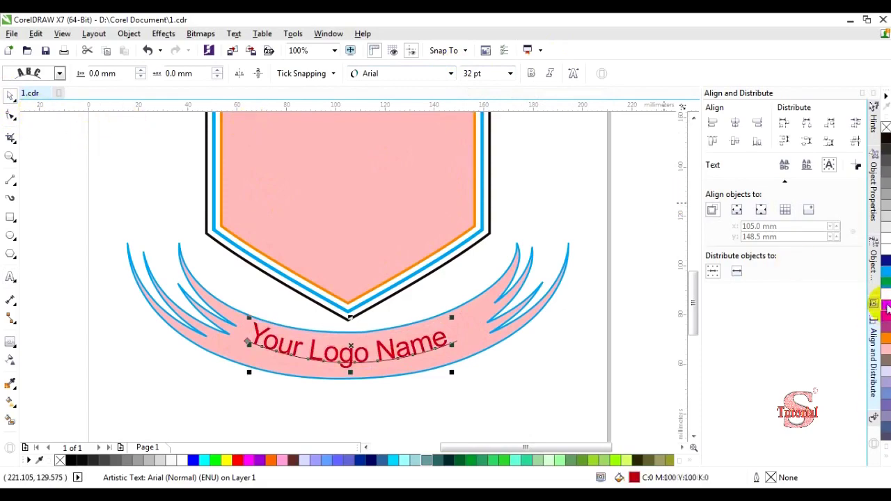
{"action": "left_click", "coordinate": [117, 36]}
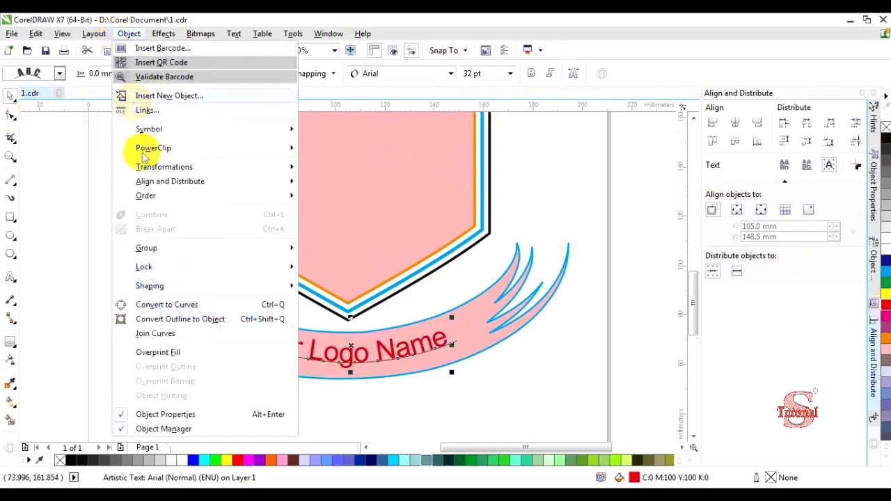
{"action": "left_click", "coordinate": [97, 165]}
{"action": "left_click", "coordinate": [287, 394]}
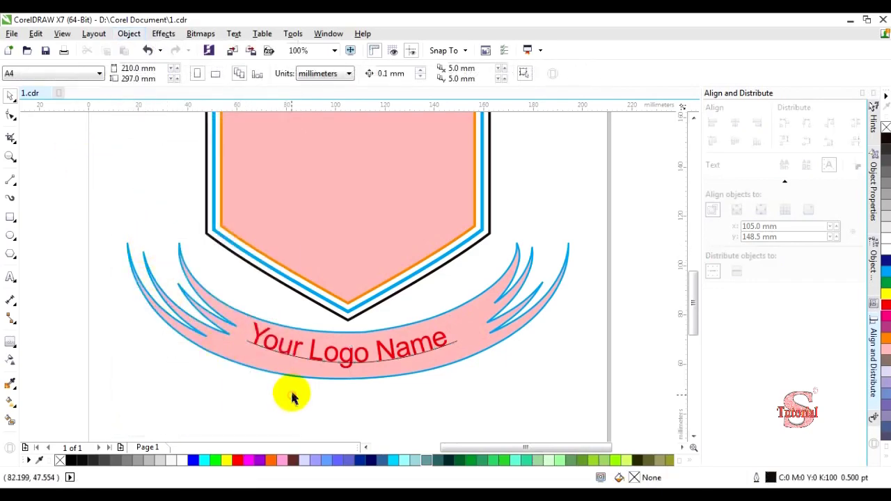
- Break the text apart from its path and delete the curved guide line
{"action": "left_click", "coordinate": [312, 355]}
{"action": "left_click", "coordinate": [128, 34]}
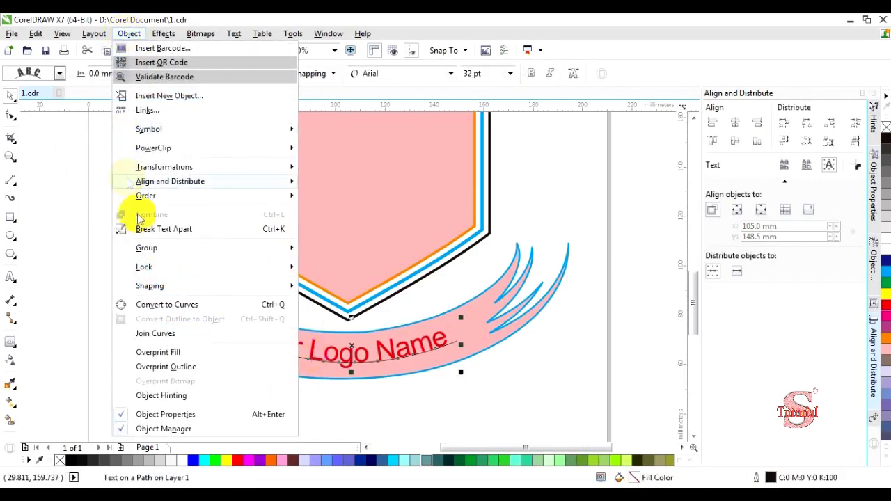
{"action": "left_click", "coordinate": [157, 235]}
{"action": "left_click", "coordinate": [438, 397]}
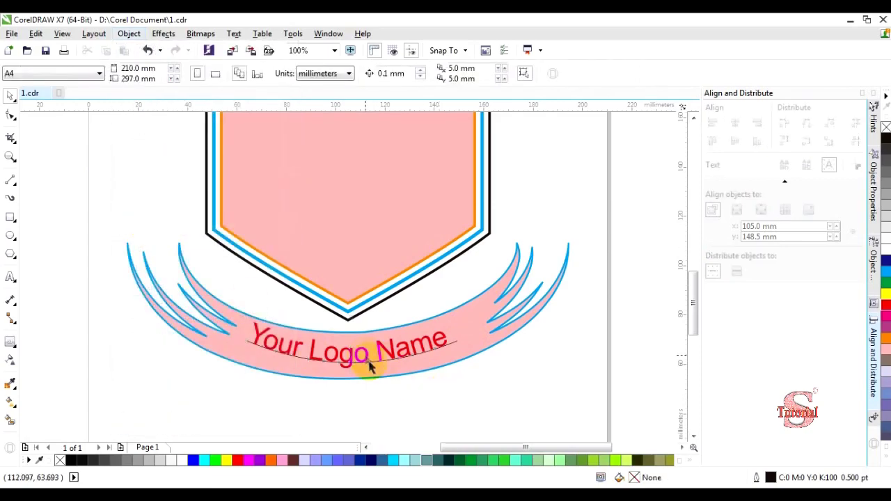
{"action": "left_click", "coordinate": [370, 368]}
{"action": "left_click", "coordinate": [35, 33]}
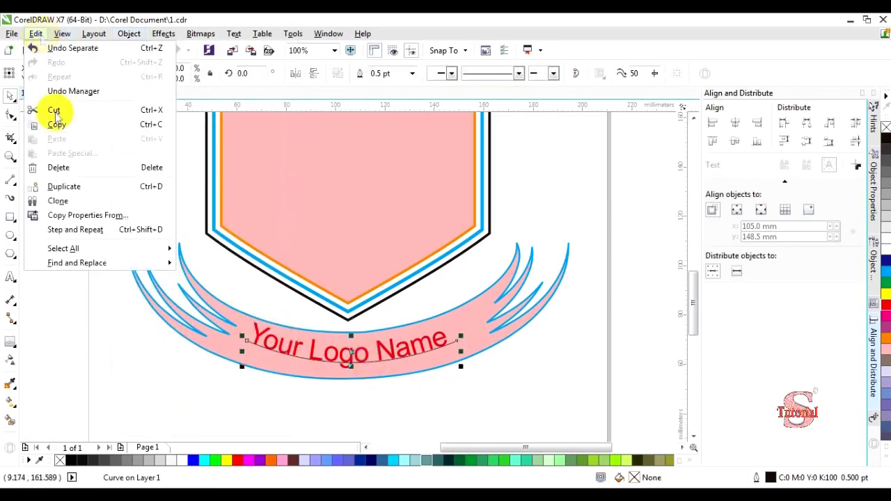
{"action": "left_click", "coordinate": [58, 168]}
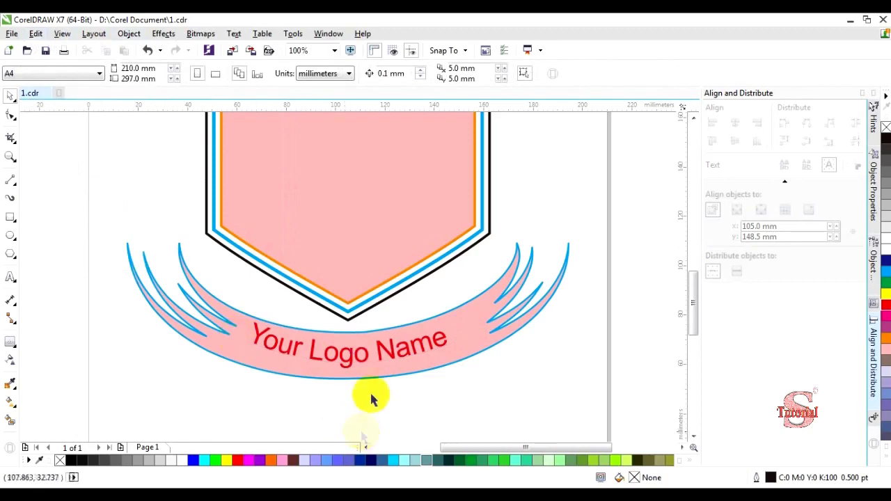
- Move the red text about 1.3 mm right and 1.4 mm down within the banner and rotate it about 2.2° counterclockwise
{"action": "left_click", "coordinate": [358, 362]}
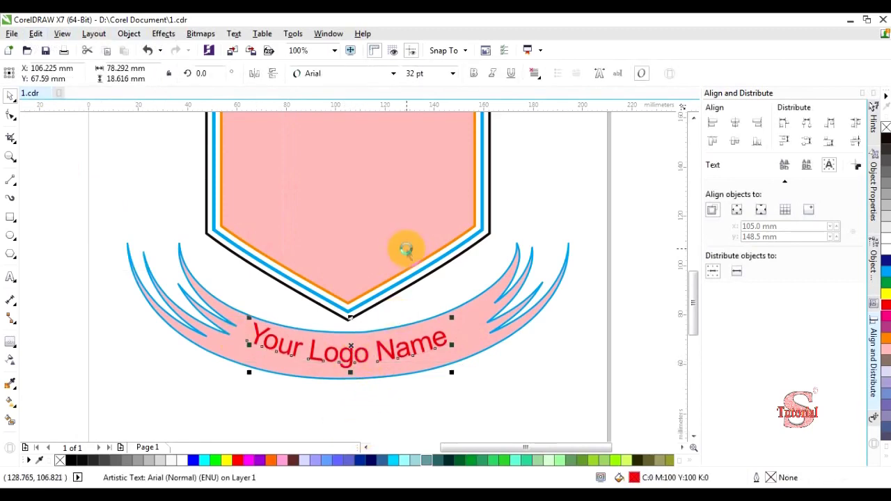
{"action": "left_click_drag", "start_coordinate": [408, 255], "coordinate": [566, 395]}
{"action": "left_click", "coordinate": [464, 295]}
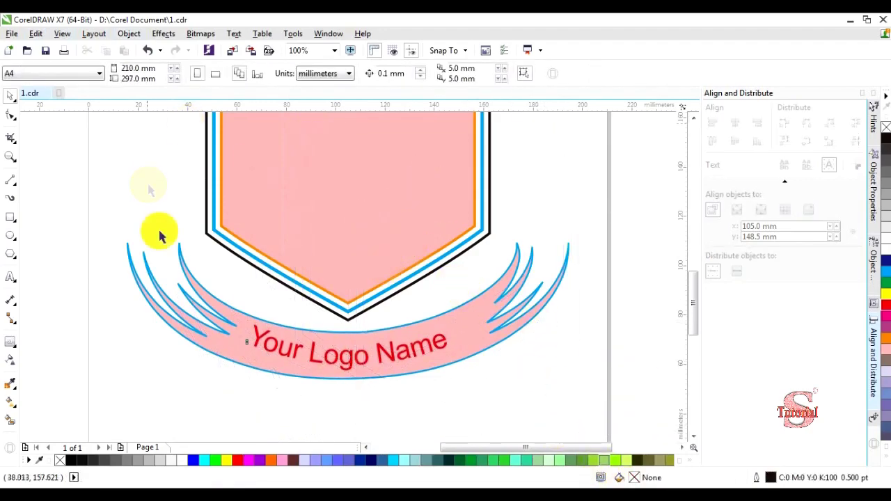
{"action": "left_click", "coordinate": [394, 362]}
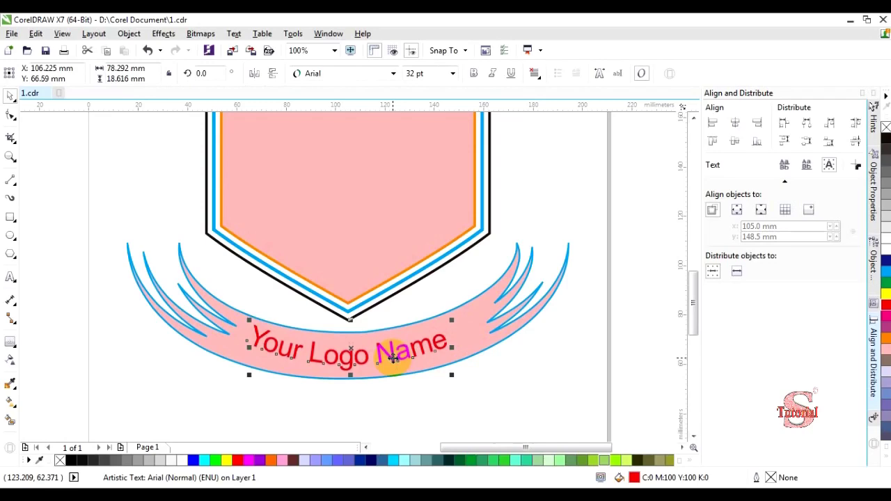
{"action": "left_click_drag", "start_coordinate": [393, 359], "coordinate": [394, 358]}
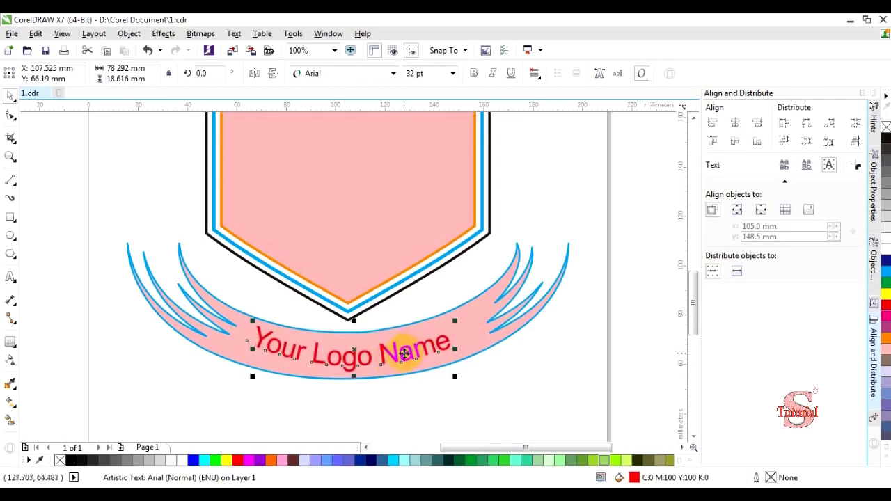
{"action": "left_click", "coordinate": [404, 353]}
{"action": "left_click_drag", "start_coordinate": [458, 323], "coordinate": [461, 316]}
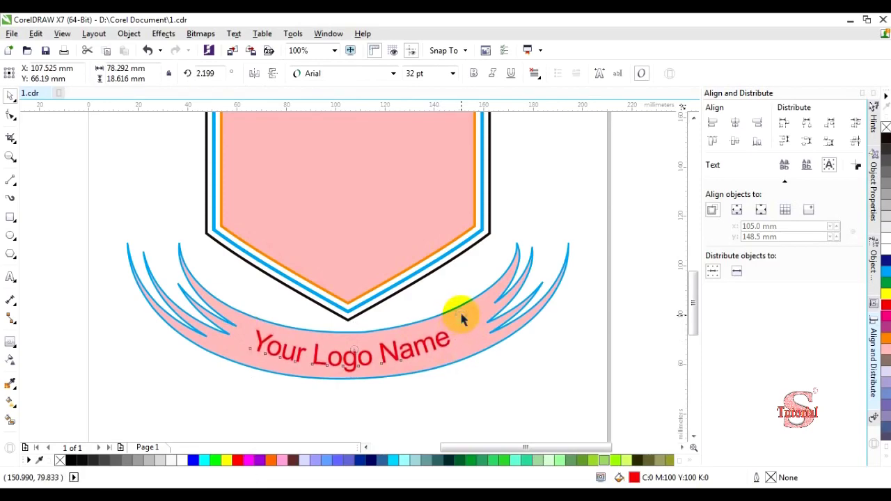
{"action": "left_click", "coordinate": [497, 388]}
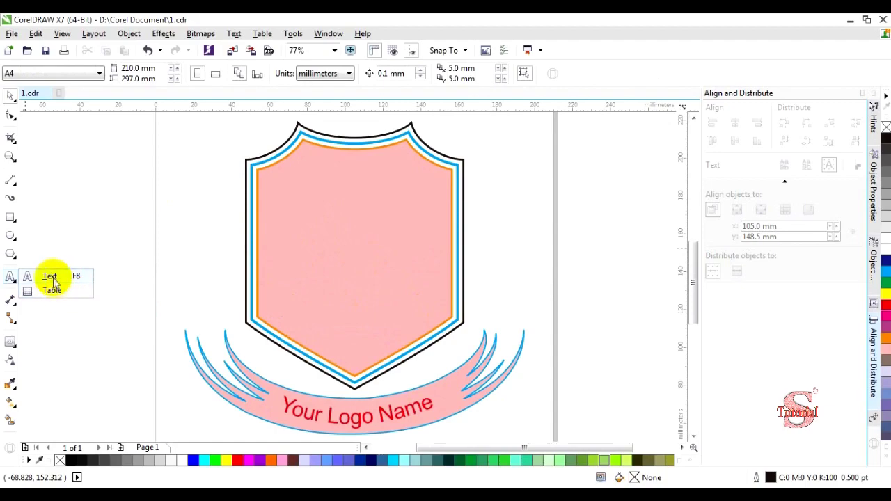
- Start the Text tool and set Bauhaus 93 as the document's default font for paragraph text
{"action": "left_click", "coordinate": [50, 277]}
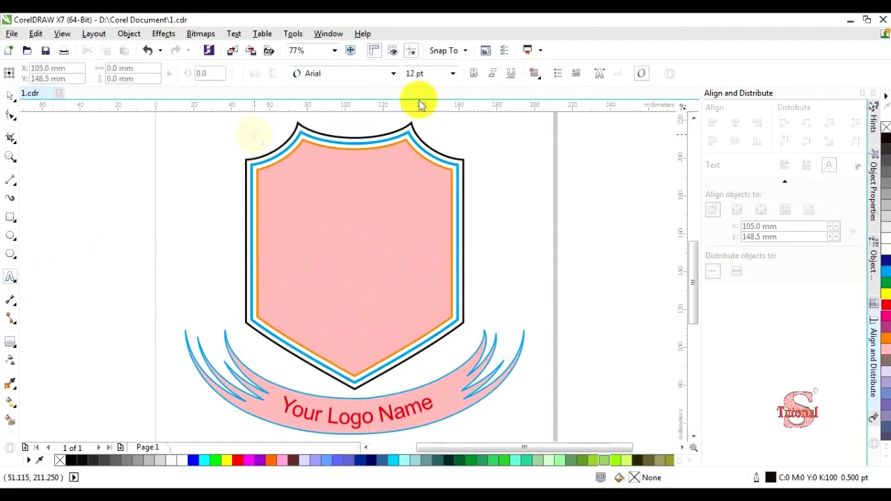
{"action": "left_click", "coordinate": [392, 73]}
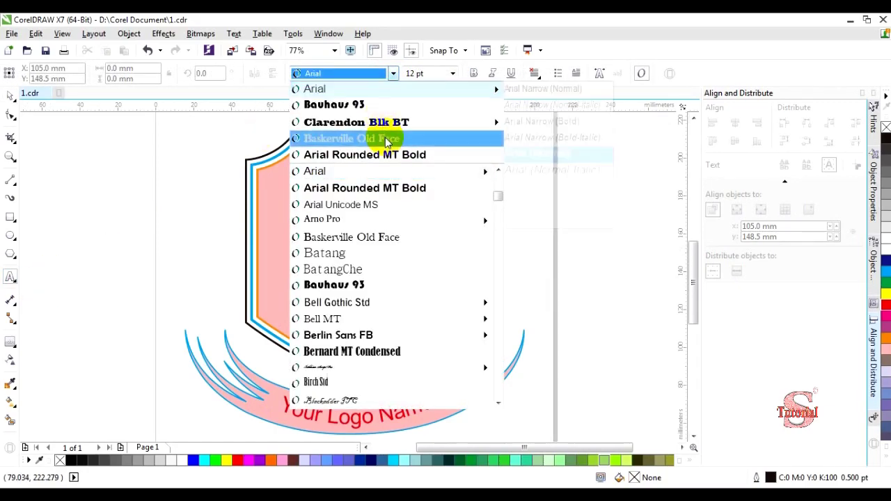
{"action": "mouse_move", "coordinate": [382, 128]}
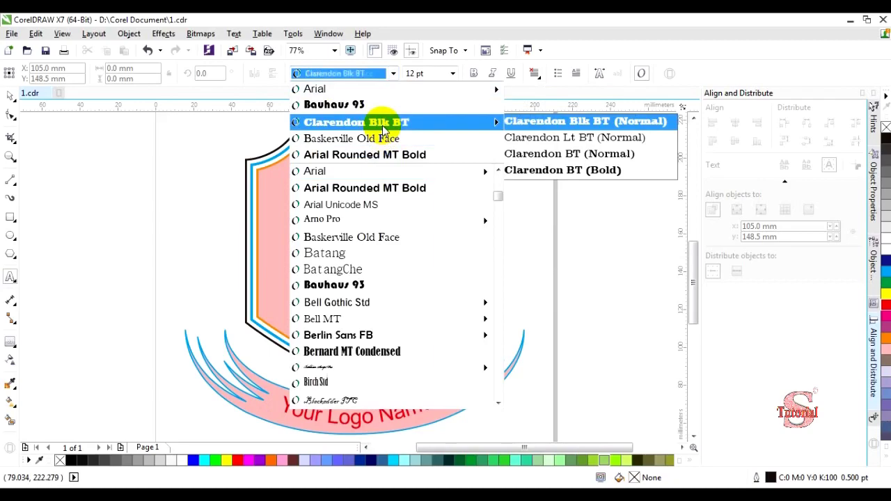
{"action": "left_click", "coordinate": [349, 287]}
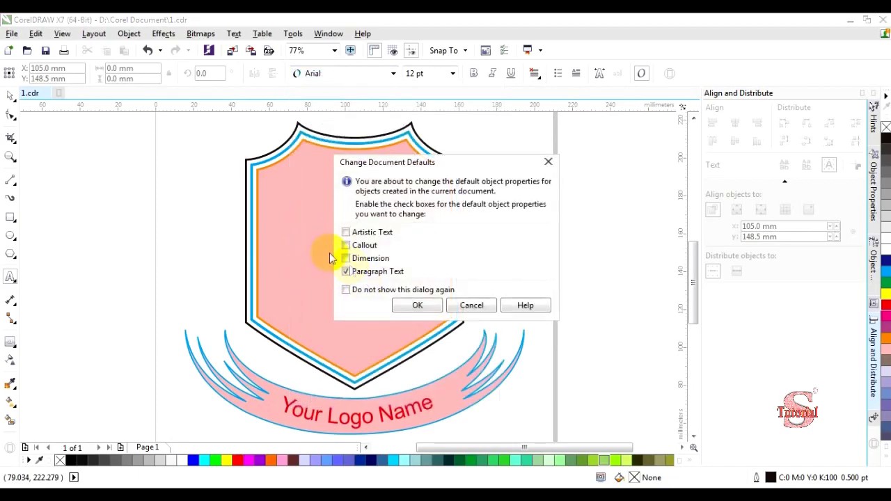
{"action": "left_click", "coordinate": [416, 305]}
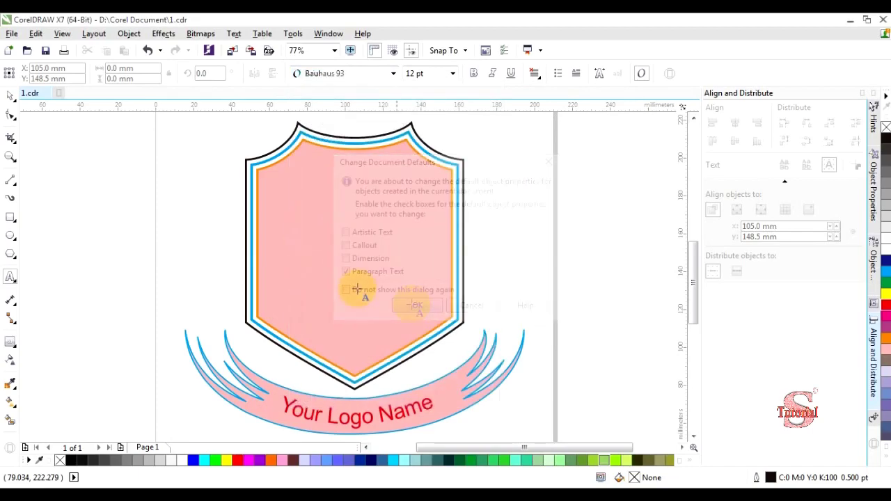
- Add the artistic text "LS" beside the shield in Bauhaus 93 at 150 pt
{"action": "left_click", "coordinate": [154, 233]}
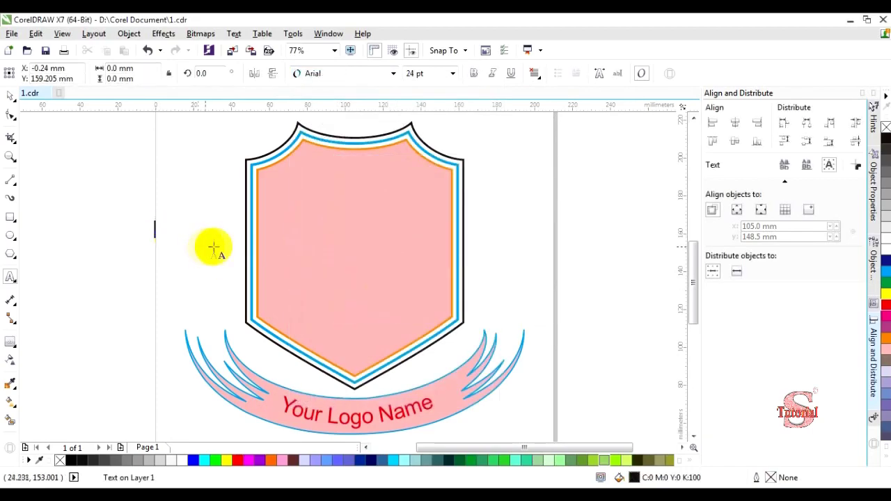
{"action": "left_click", "coordinate": [394, 74]}
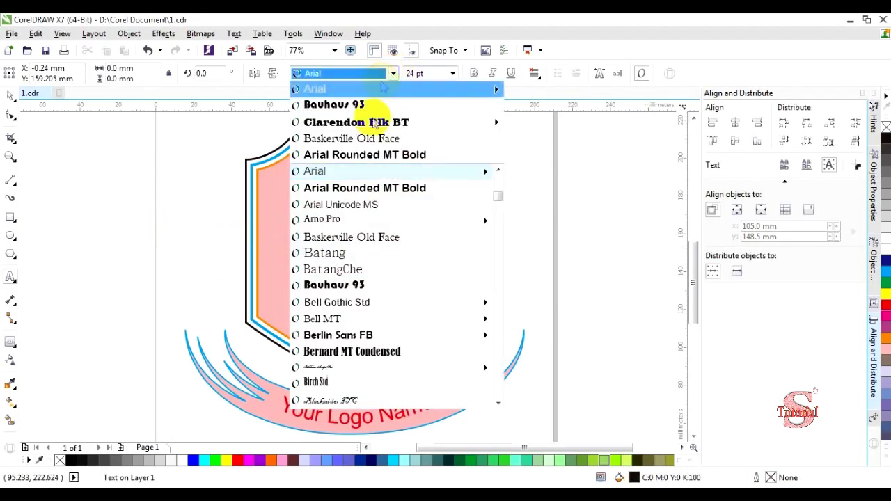
{"action": "left_click", "coordinate": [348, 287]}
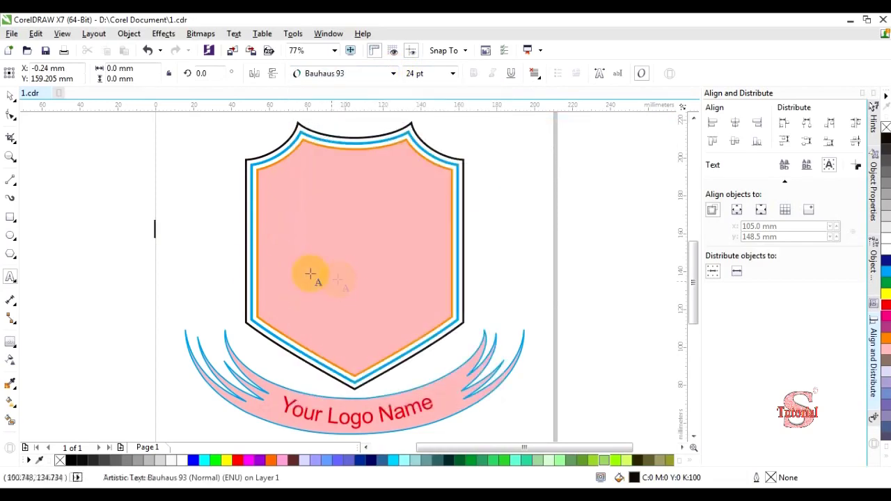
{"action": "left_click", "coordinate": [453, 74]}
{"action": "left_click", "coordinate": [421, 261]}
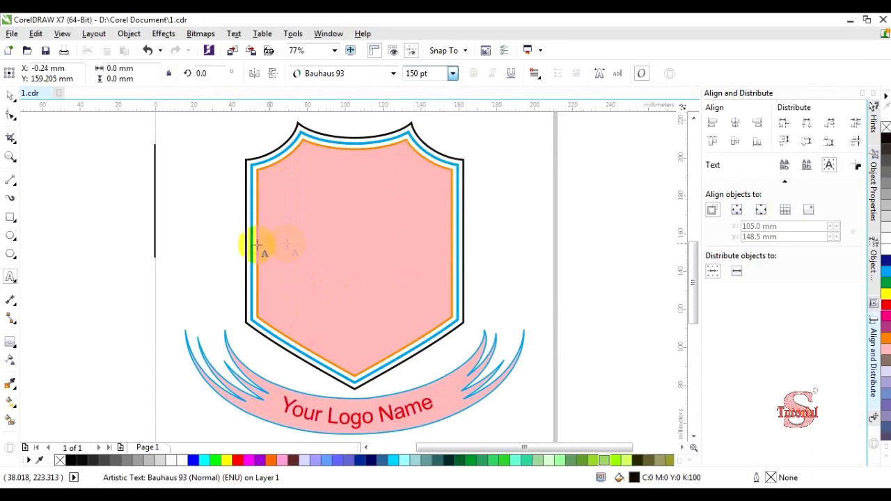
{"action": "type", "text": "L"}
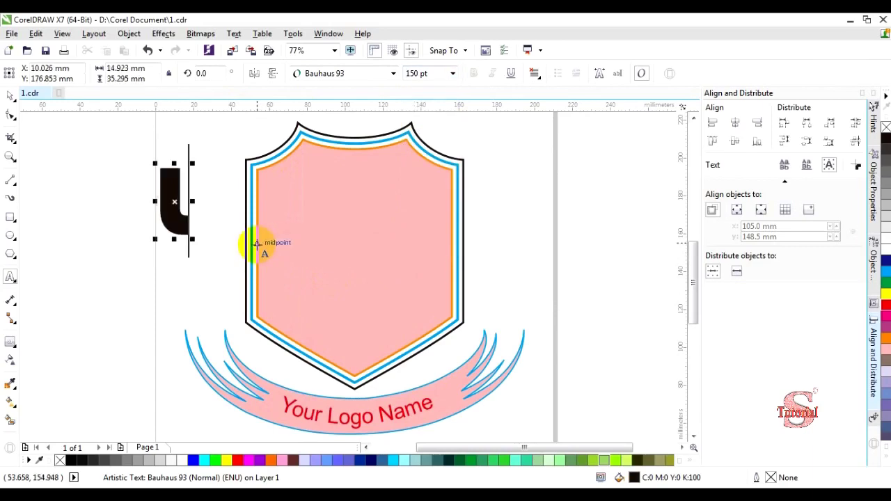
{"action": "type", "text": "S"}
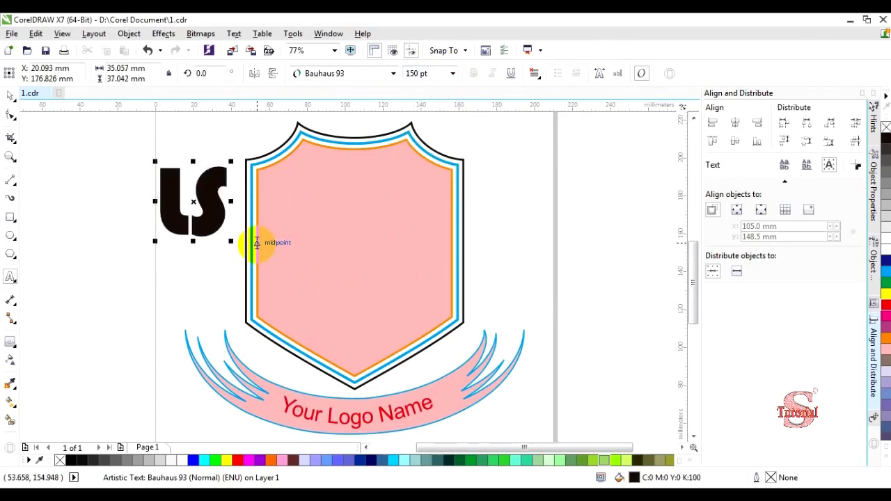
- Move the "LS" text into the upper part of the shield and enlarge it to about 267 pt
{"action": "left_click", "coordinate": [10, 95]}
{"action": "left_click", "coordinate": [199, 202]}
{"action": "left_click_drag", "start_coordinate": [194, 203], "coordinate": [345, 239]}
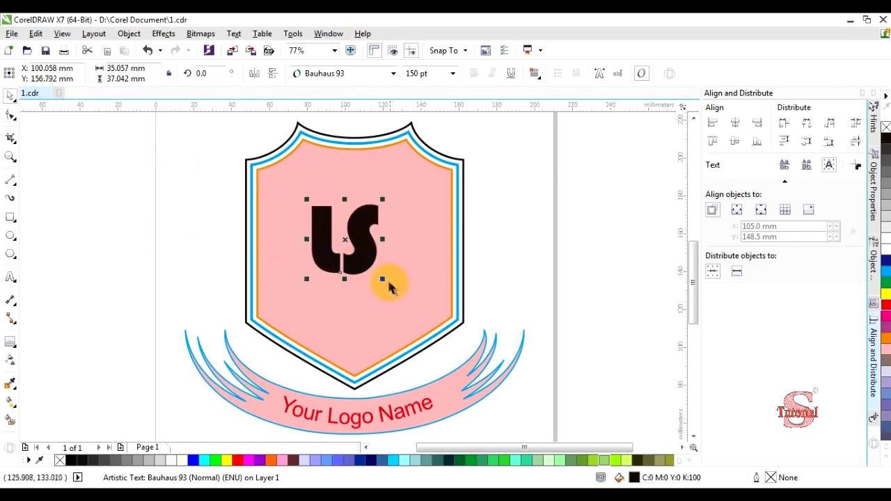
{"action": "left_click_drag", "start_coordinate": [383, 279], "coordinate": [417, 317]}
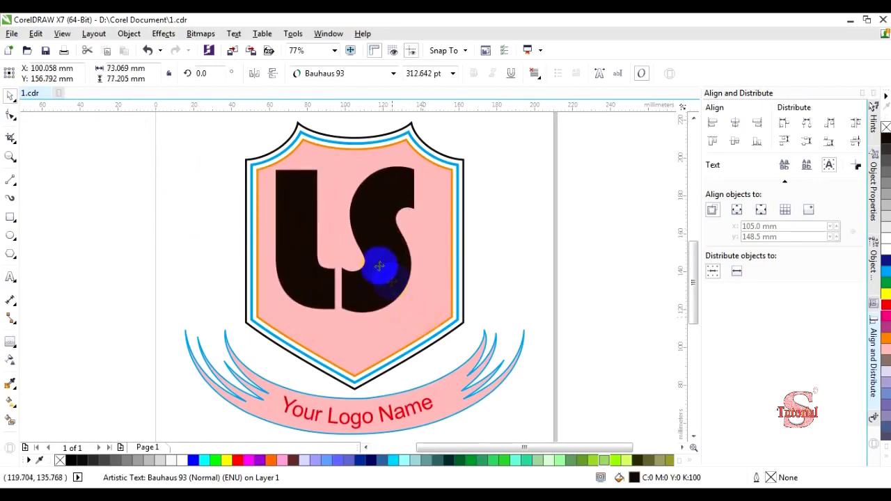
{"action": "mouse_move", "coordinate": [372, 233]}
{"action": "left_mouse_down"}
{"action": "mouse_move", "coordinate": [373, 250]}
{"action": "mouse_move", "coordinate": [384, 251]}
{"action": "mouse_move", "coordinate": [373, 234]}
{"action": "mouse_move", "coordinate": [381, 232]}
{"action": "left_mouse_up"}
{"action": "left_click_drag", "start_coordinate": [429, 317], "coordinate": [409, 296]}
- Break the "LS" text apart into separate letters and convert the L to curves
{"action": "left_click", "coordinate": [129, 34]}
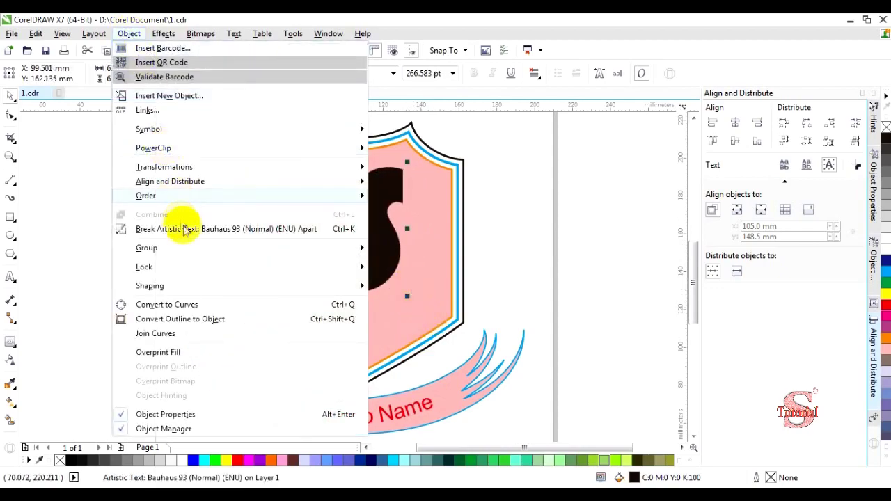
{"action": "left_click", "coordinate": [185, 230]}
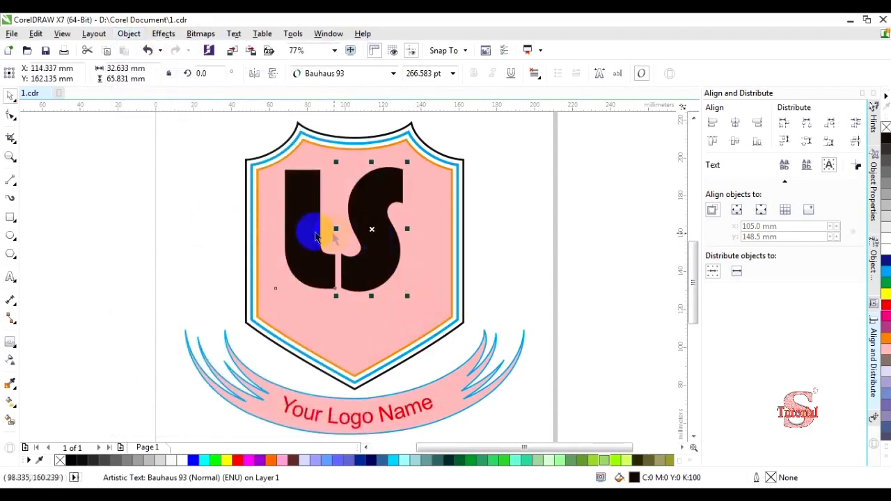
{"action": "left_click", "coordinate": [299, 229]}
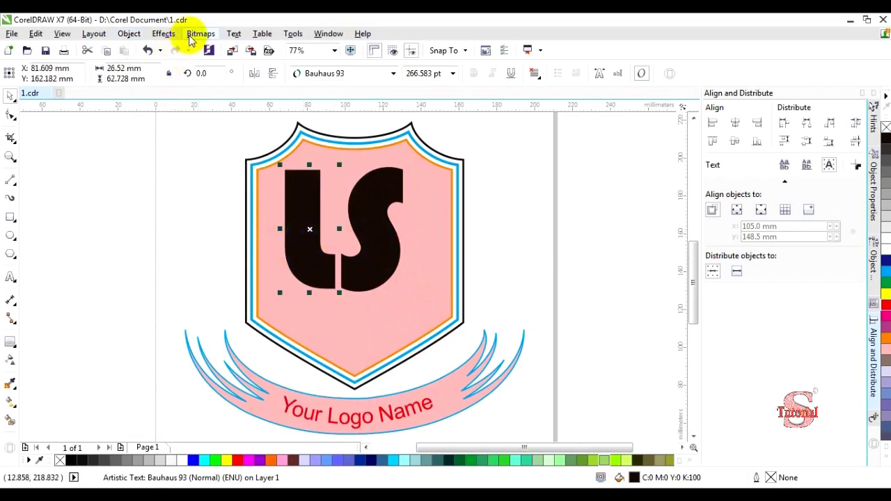
{"action": "left_click", "coordinate": [130, 34]}
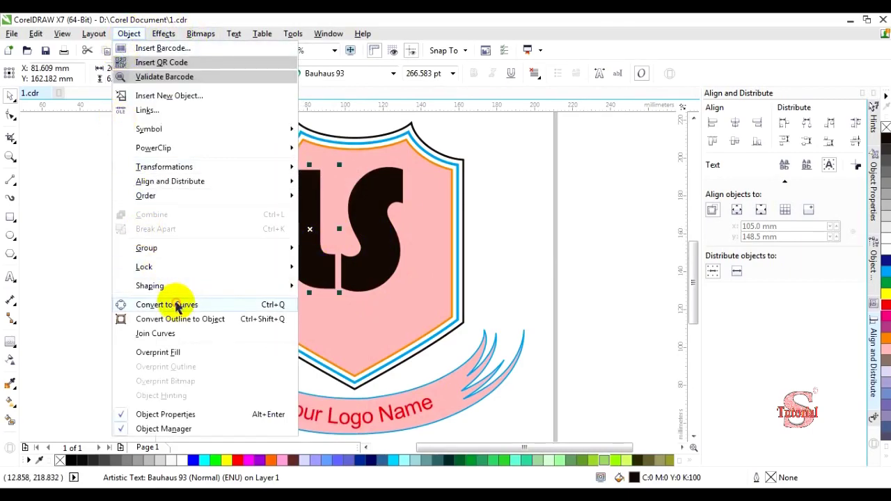
{"action": "left_click", "coordinate": [182, 305]}
{"action": "left_click", "coordinate": [319, 269]}
- Remove the L's fill and stretch its lower nodes downward, placing the foot's end nodes above the shield's bottom tip
{"action": "key", "text": "F10"}
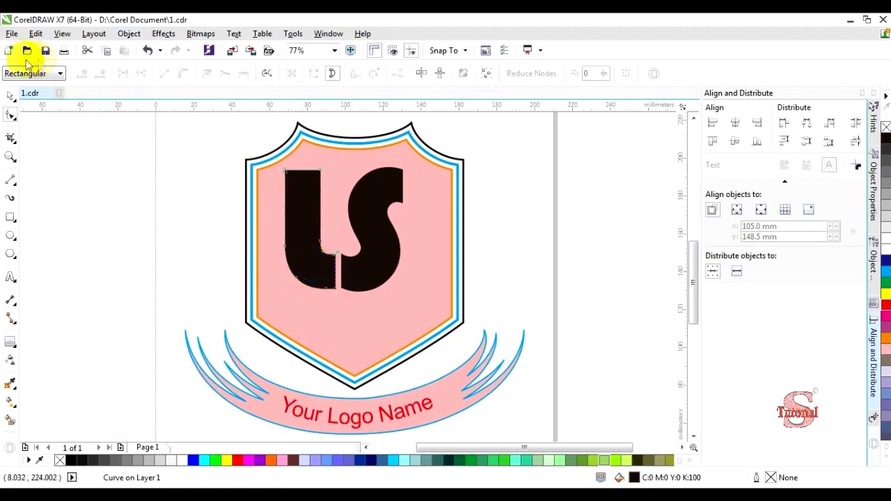
{"action": "left_click", "coordinate": [885, 127]}
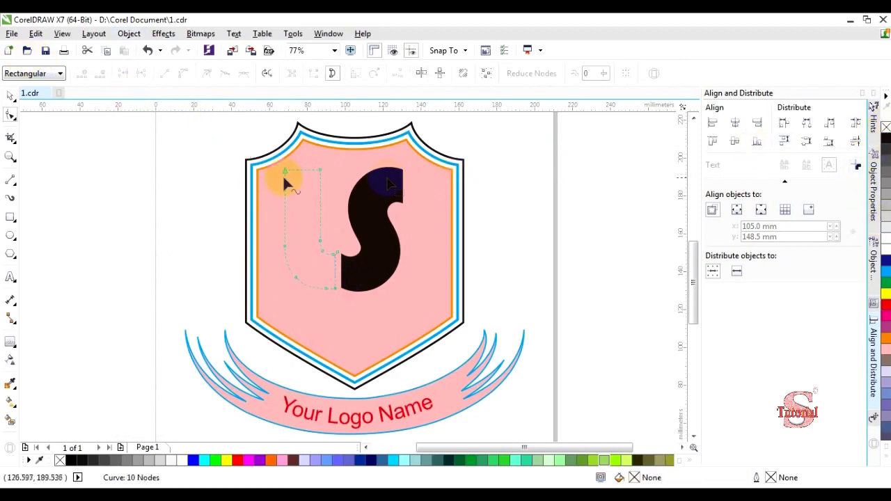
{"action": "left_click_drag", "start_coordinate": [351, 245], "coordinate": [272, 302]}
{"action": "left_click_drag", "start_coordinate": [336, 290], "coordinate": [340, 331]}
{"action": "left_click", "coordinate": [346, 294]}
{"action": "left_click", "coordinate": [363, 304]}
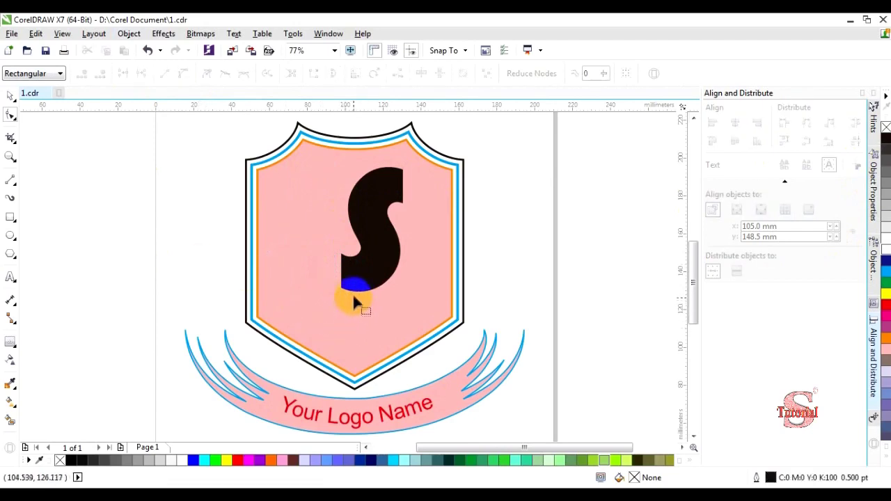
{"action": "left_click", "coordinate": [332, 301]}
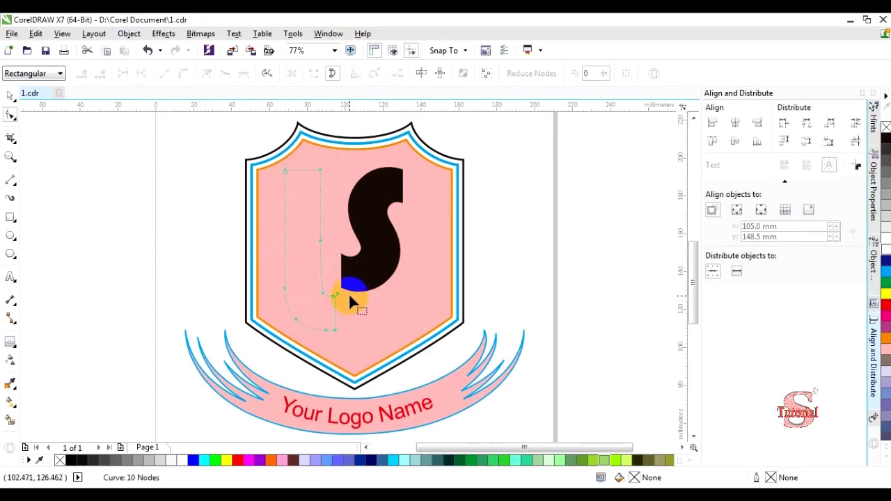
{"action": "left_click_drag", "start_coordinate": [392, 292], "coordinate": [405, 332]}
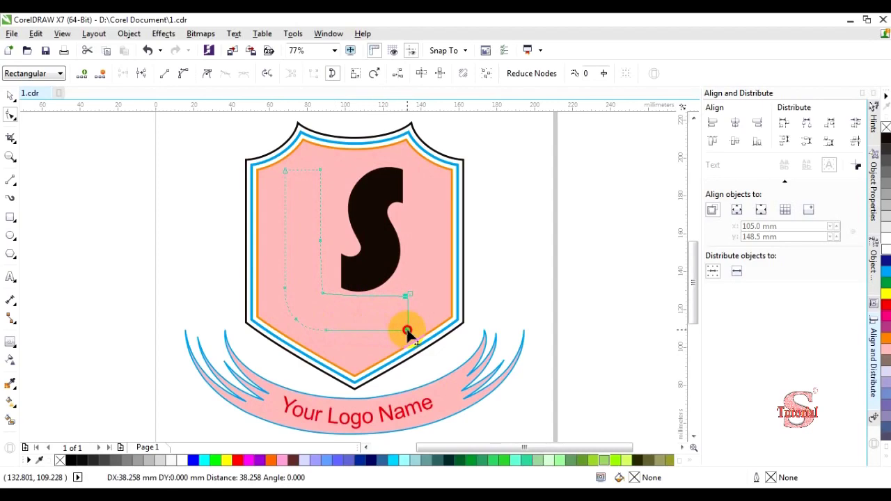
{"action": "left_click_drag", "start_coordinate": [390, 335], "coordinate": [353, 348]}
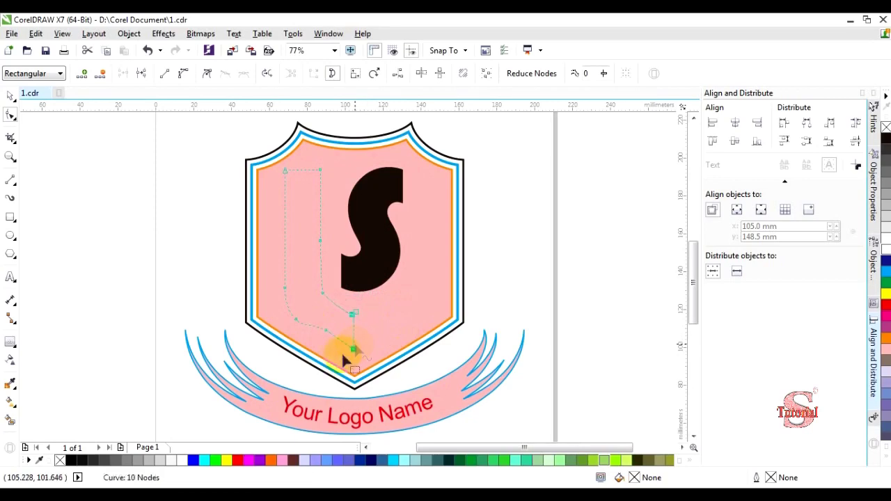
- Give the L curve a 3.0 pt outline and deselect it
{"action": "left_click", "coordinate": [11, 96]}
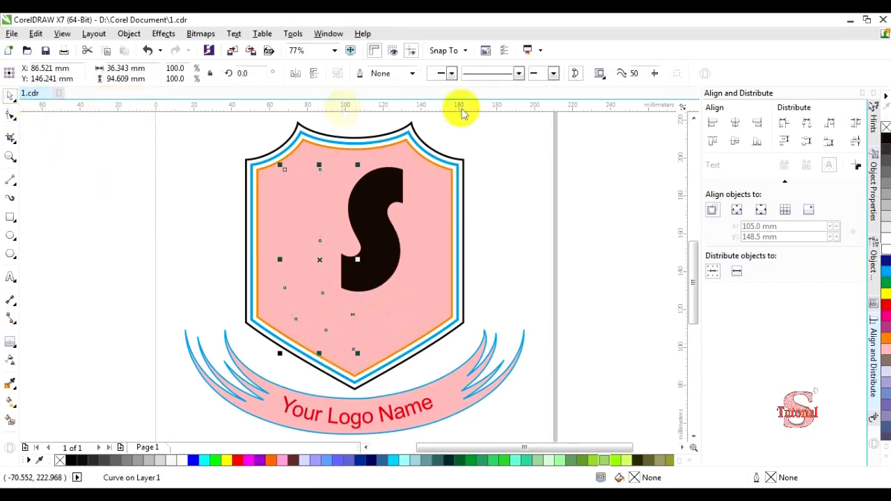
{"action": "left_click", "coordinate": [412, 73]}
{"action": "key", "text": "Escape"}
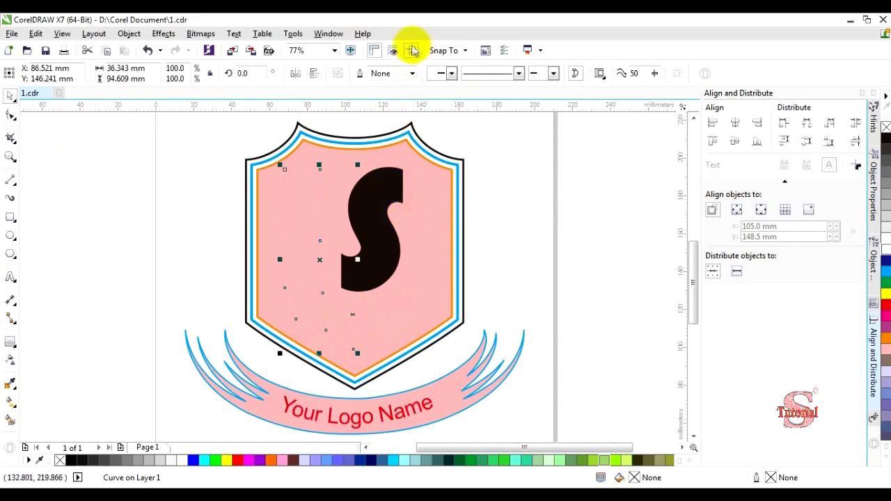
{"action": "left_click", "coordinate": [412, 73]}
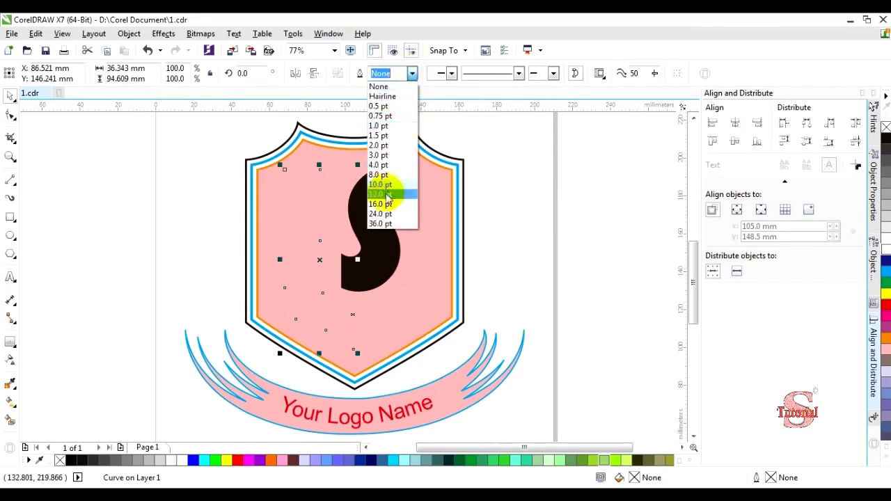
{"action": "left_click", "coordinate": [382, 156]}
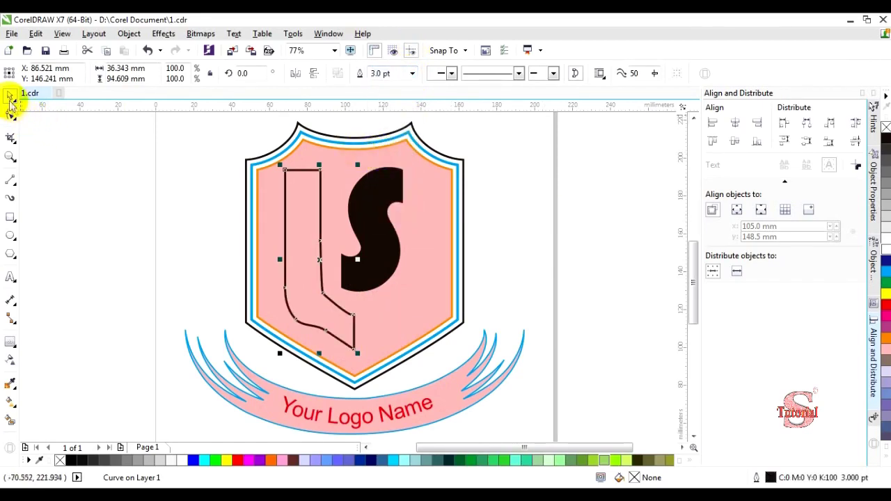
{"action": "left_click", "coordinate": [144, 163]}
- Shift the middle node on the lower edge of the L's foot to even out that edge
{"action": "left_click", "coordinate": [319, 199]}
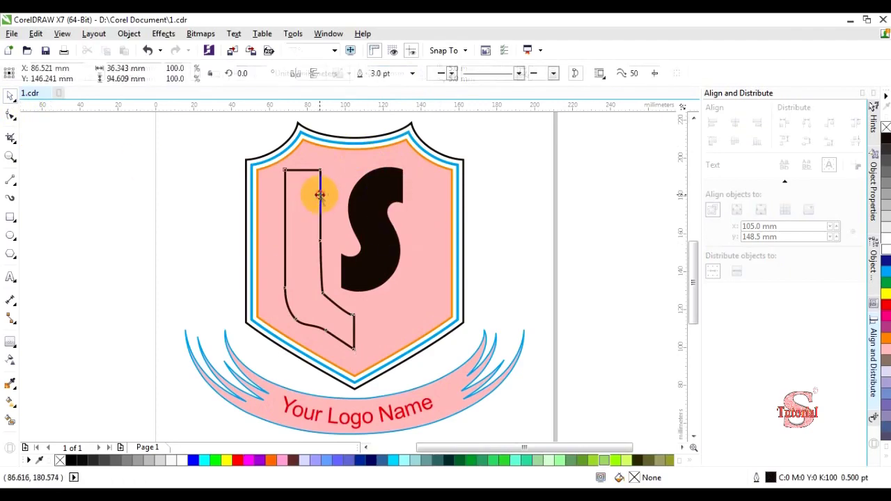
{"action": "key", "text": "F10"}
{"action": "left_click", "coordinate": [331, 336]}
{"action": "scroll", "coordinate": [332, 335], "scroll_direction": "up", "scroll_amount": 2}
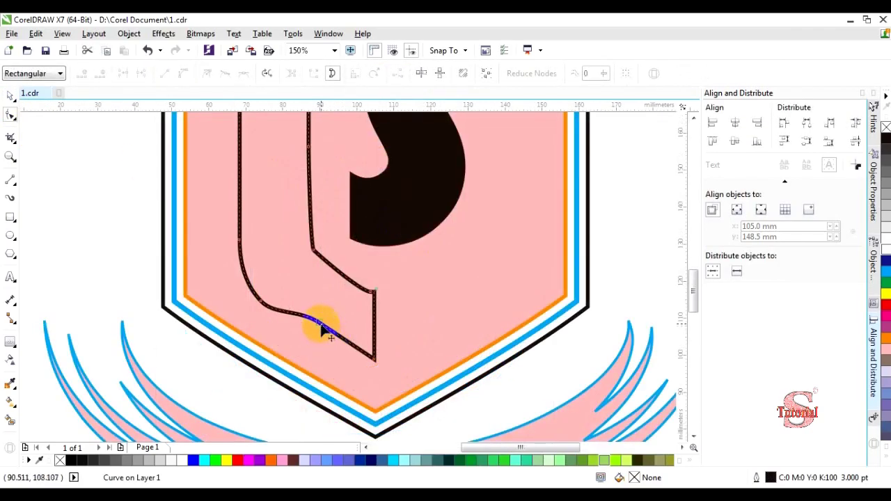
{"action": "left_click_drag", "start_coordinate": [330, 339], "coordinate": [318, 337]}
- Delete the extra node beside the upper end corner of the L's foot and straighten the foot's upper edge
{"action": "left_click", "coordinate": [371, 292]}
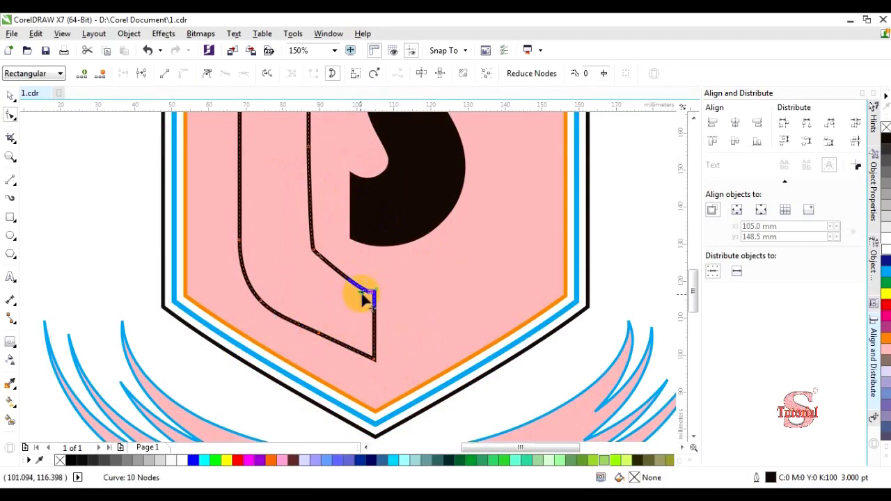
{"action": "mouse_move", "coordinate": [363, 296]}
{"action": "left_mouse_down"}
{"action": "mouse_move", "coordinate": [348, 272]}
{"action": "mouse_move", "coordinate": [368, 288]}
{"action": "left_mouse_up"}
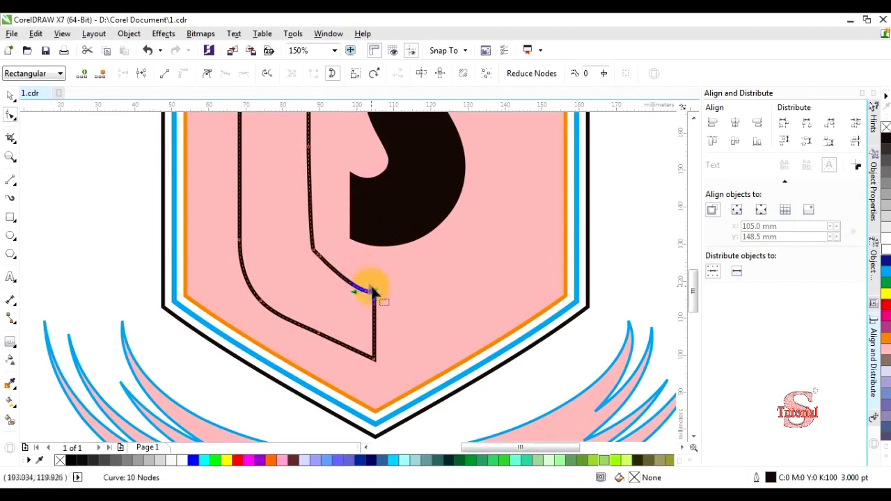
{"action": "left_click", "coordinate": [11, 156]}
{"action": "left_click_drag", "start_coordinate": [257, 222], "coordinate": [408, 332]}
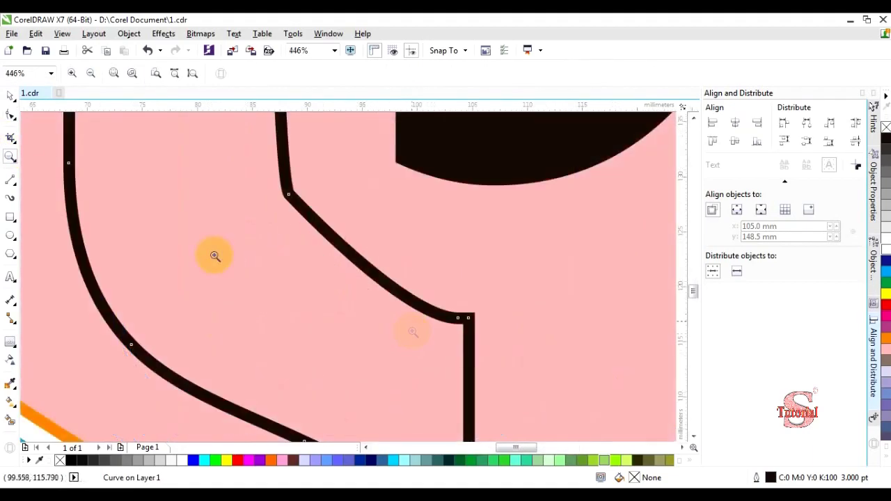
{"action": "left_click", "coordinate": [10, 100]}
{"action": "left_click", "coordinate": [10, 115]}
{"action": "left_click", "coordinate": [469, 320]}
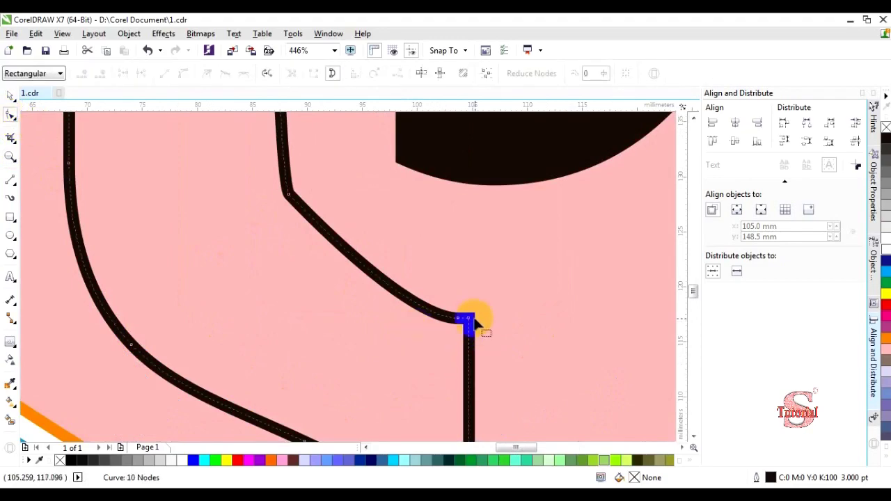
{"action": "left_click", "coordinate": [457, 322]}
{"action": "key", "text": "Delete"}
{"action": "left_click", "coordinate": [434, 325]}
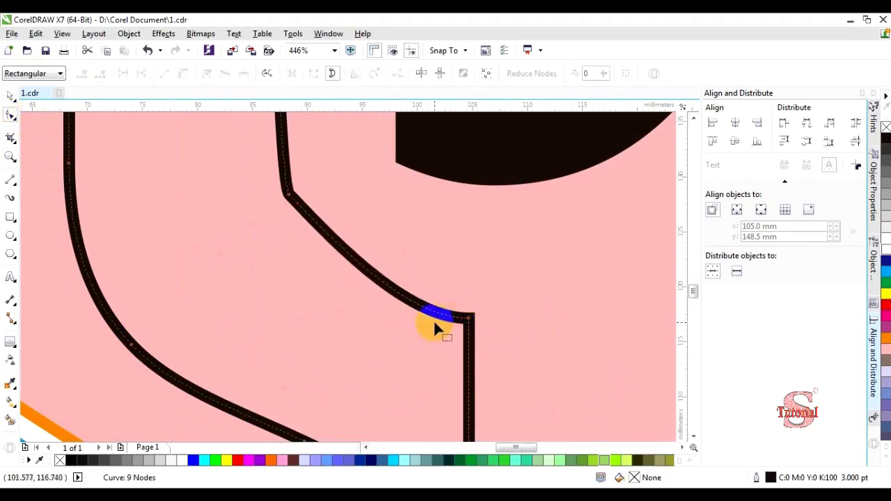
{"action": "left_click_drag", "start_coordinate": [404, 318], "coordinate": [389, 273]}
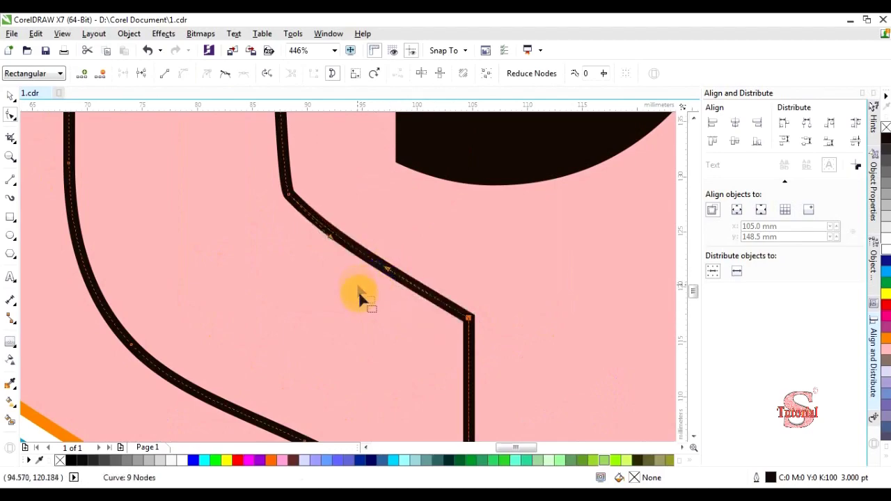
- Raise the upper end corner of the L's foot about 3 mm and bow the foot's upper edge into a gentle curve
{"action": "scroll", "coordinate": [362, 300], "scroll_direction": "up", "scroll_amount": 3}
{"action": "scroll", "coordinate": [370, 288], "scroll_direction": "down", "scroll_amount": 6}
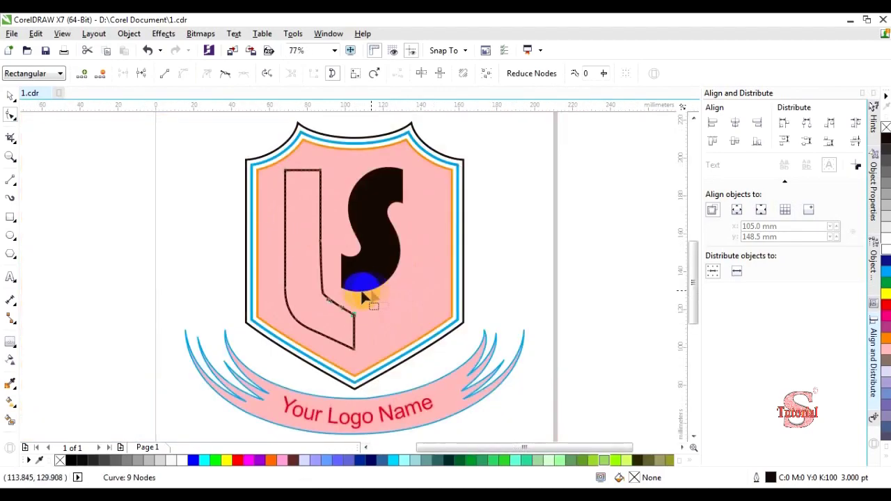
{"action": "left_click", "coordinate": [11, 157]}
{"action": "left_click_drag", "start_coordinate": [269, 272], "coordinate": [406, 378]}
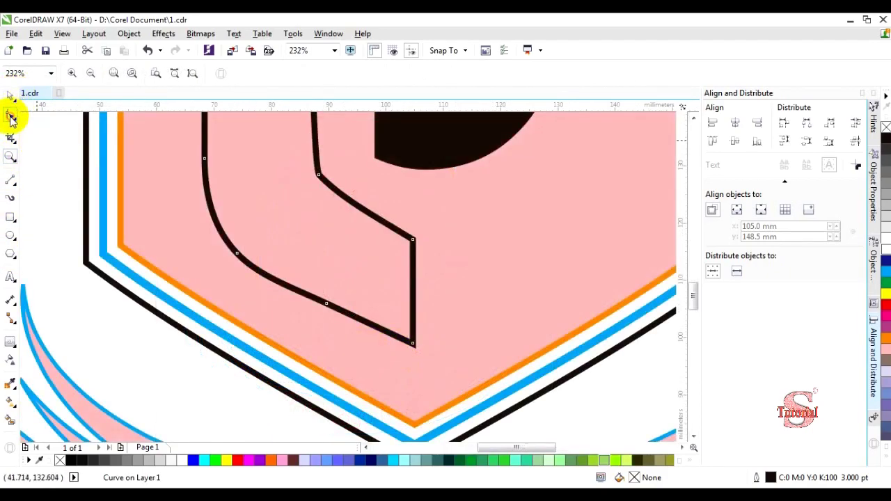
{"action": "left_click", "coordinate": [11, 116]}
{"action": "left_click", "coordinate": [329, 201]}
{"action": "left_click", "coordinate": [317, 173]}
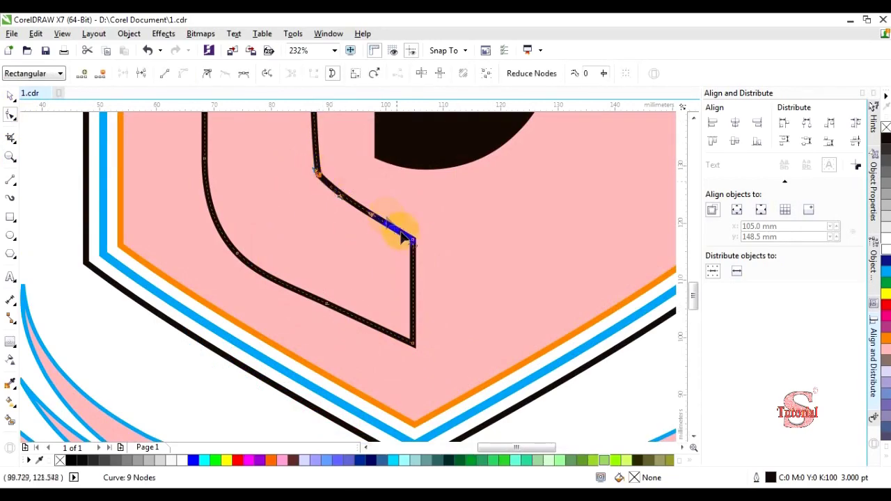
{"action": "left_click_drag", "start_coordinate": [414, 240], "coordinate": [376, 213]}
{"action": "left_click", "coordinate": [424, 226]}
- Delete the middle node on the lower edge of the L's foot
{"action": "left_click", "coordinate": [331, 303]}
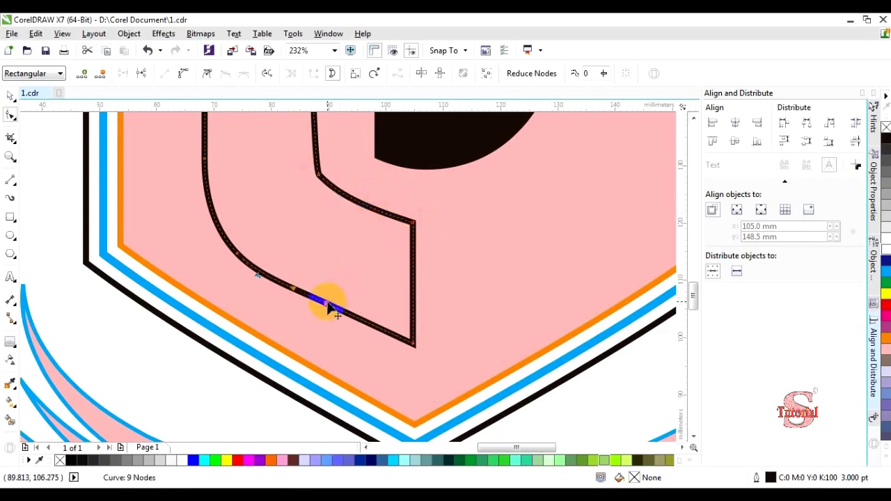
{"action": "left_click_drag", "start_coordinate": [328, 305], "coordinate": [328, 304]}
{"action": "double_click", "coordinate": [328, 304]}
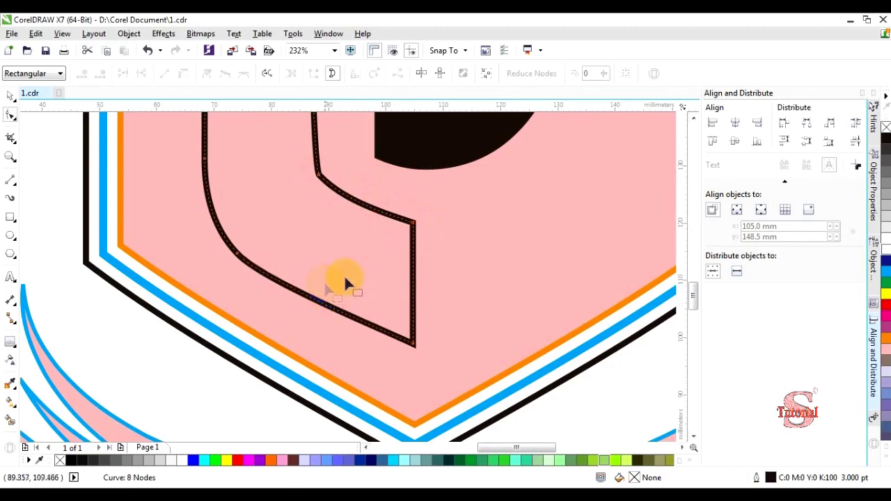
- Draw a closed four-sided shape with the Pen tool off the end of the L's foot, about 23 mm wide and 28 mm high, angling upward
{"action": "left_click", "coordinate": [9, 93]}
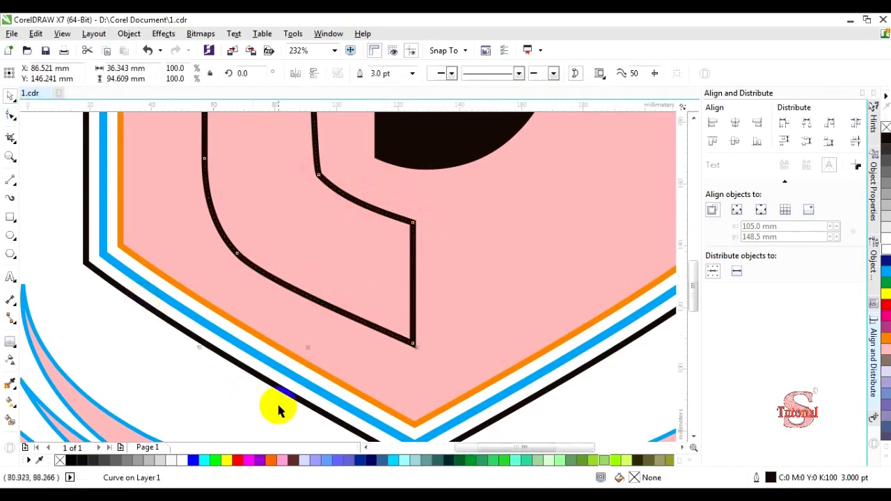
{"action": "scroll", "coordinate": [279, 403], "scroll_direction": "down", "scroll_amount": 2}
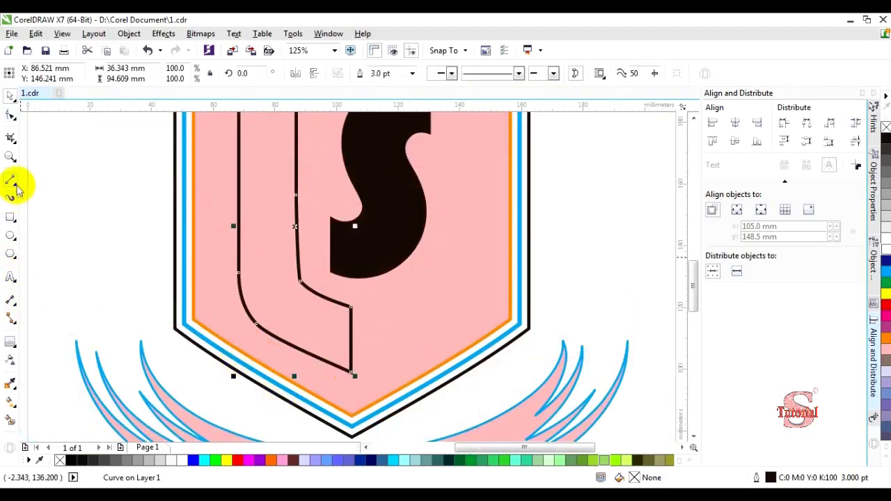
{"action": "left_click", "coordinate": [15, 185]}
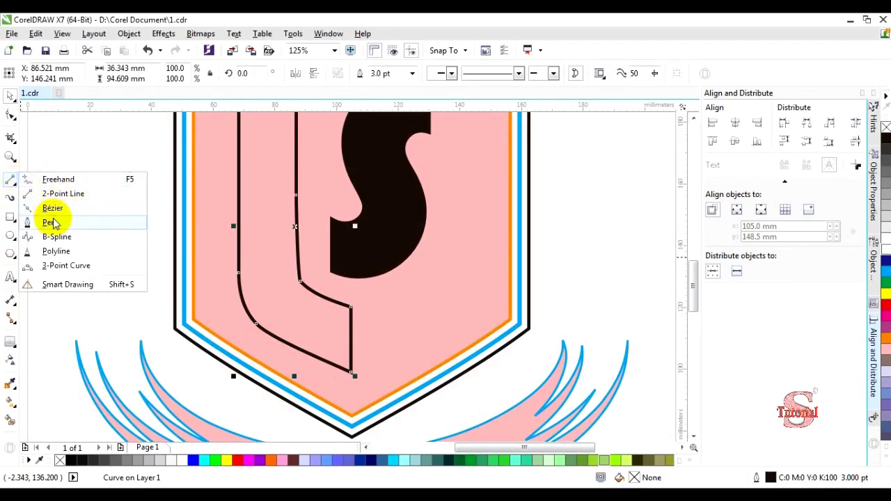
{"action": "left_click", "coordinate": [49, 222]}
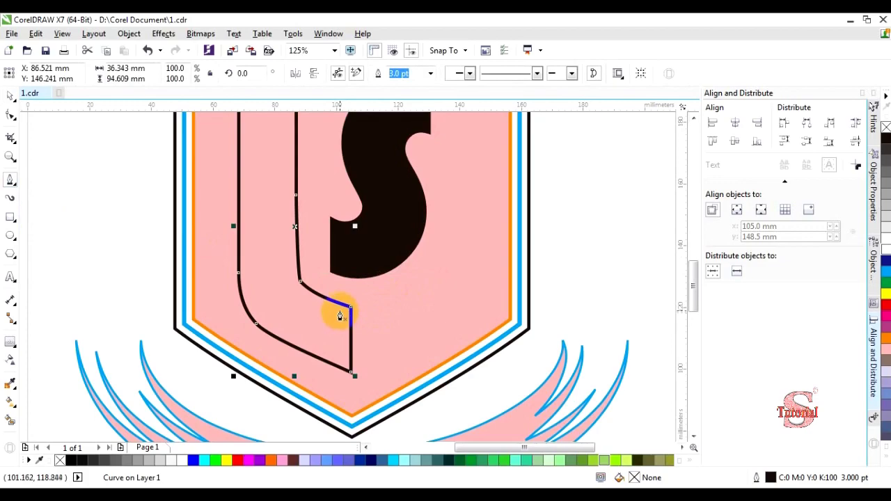
{"action": "left_click", "coordinate": [341, 311]}
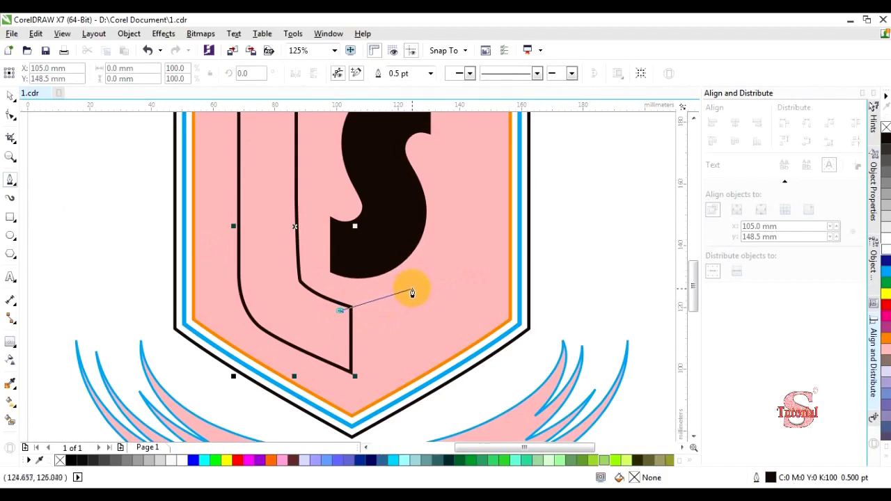
{"action": "left_click", "coordinate": [413, 287]}
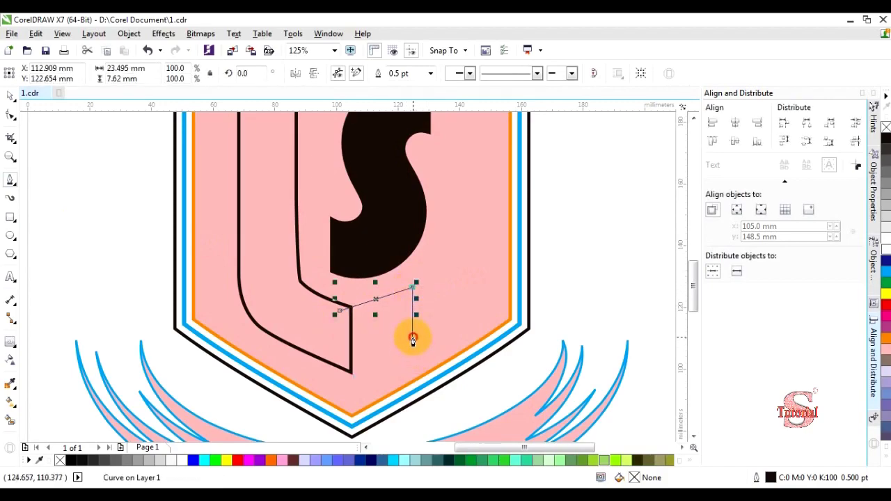
{"action": "left_click", "coordinate": [413, 339]}
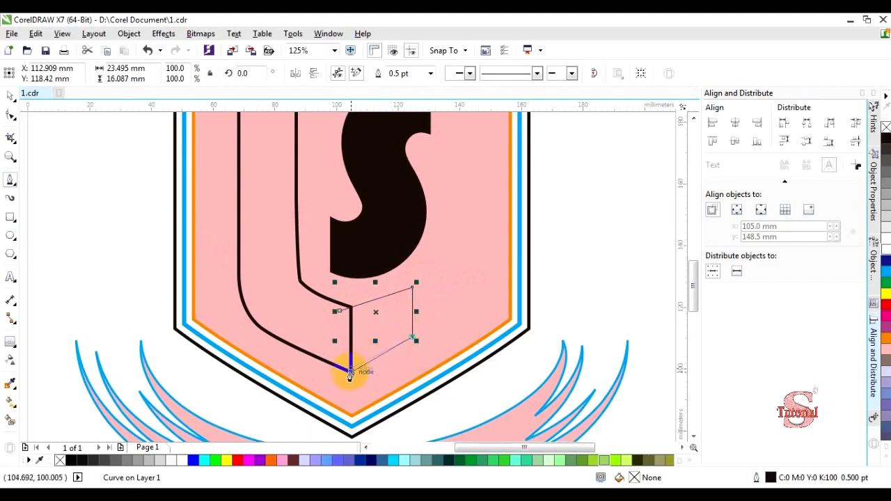
{"action": "left_click", "coordinate": [351, 374]}
{"action": "left_click", "coordinate": [340, 311]}
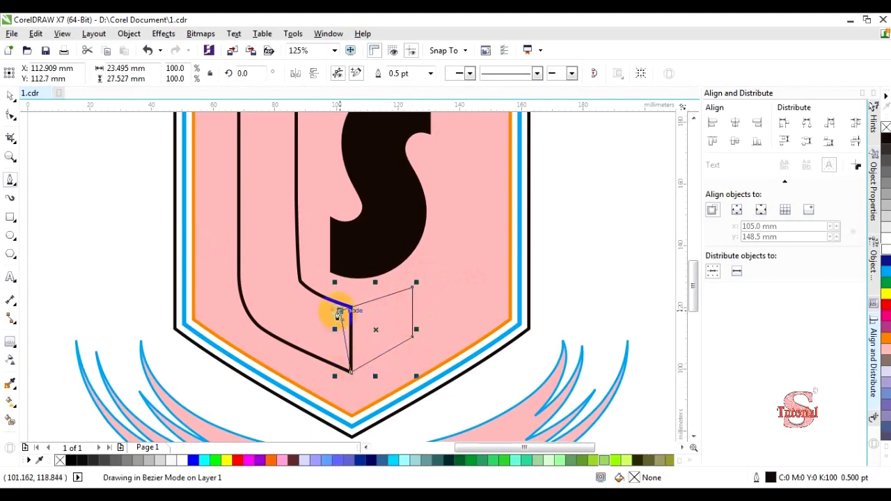
- Weld the four-sided extension to the L outline into one shape
{"action": "left_click", "coordinate": [10, 95]}
{"action": "left_click", "coordinate": [297, 216], "text": "shift"}
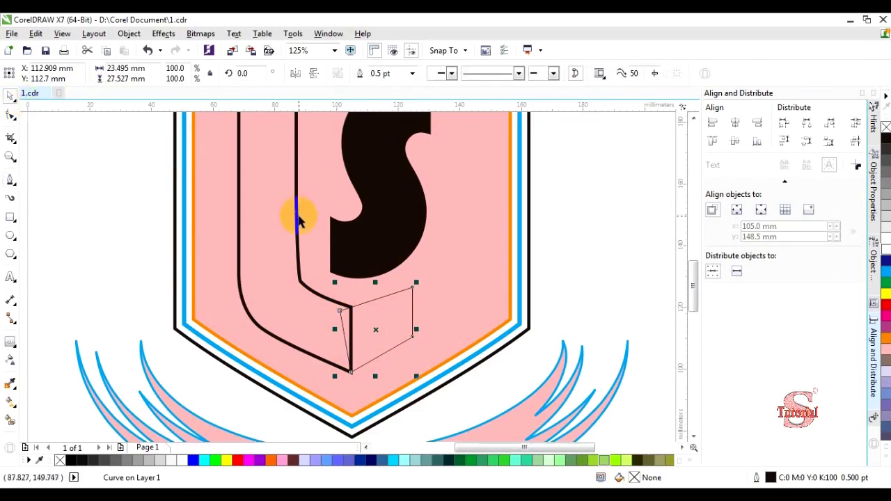
{"action": "left_click", "coordinate": [360, 73]}
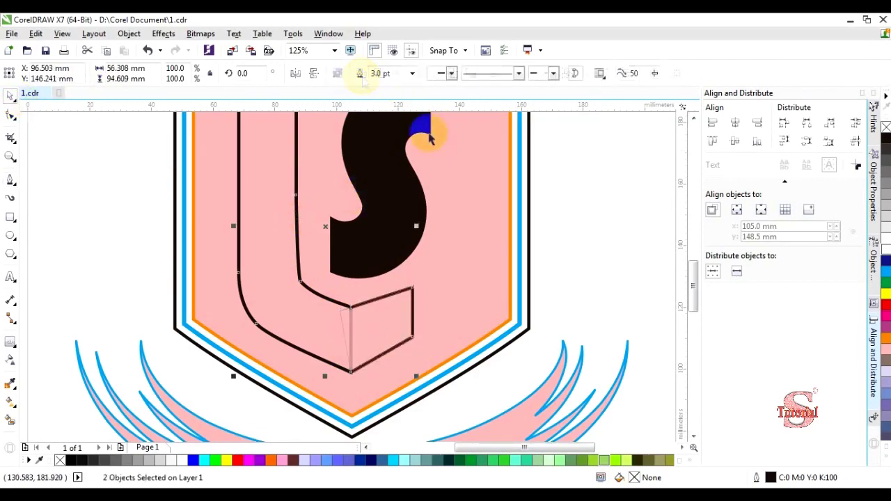
{"action": "left_click", "coordinate": [613, 195]}
{"action": "left_click", "coordinate": [412, 298]}
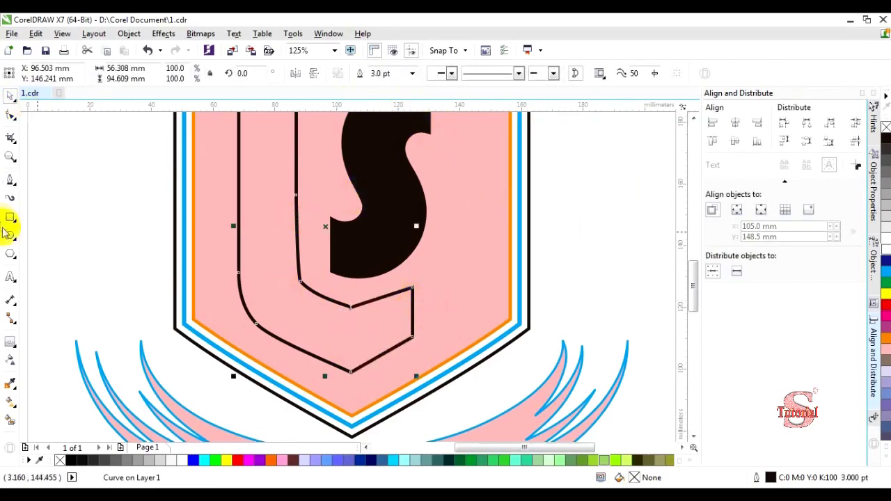
- Pull the two end corners of the L's welded foot outward and upward to lengthen it by about 4 mm
{"action": "left_click", "coordinate": [10, 115]}
{"action": "left_click", "coordinate": [398, 315]}
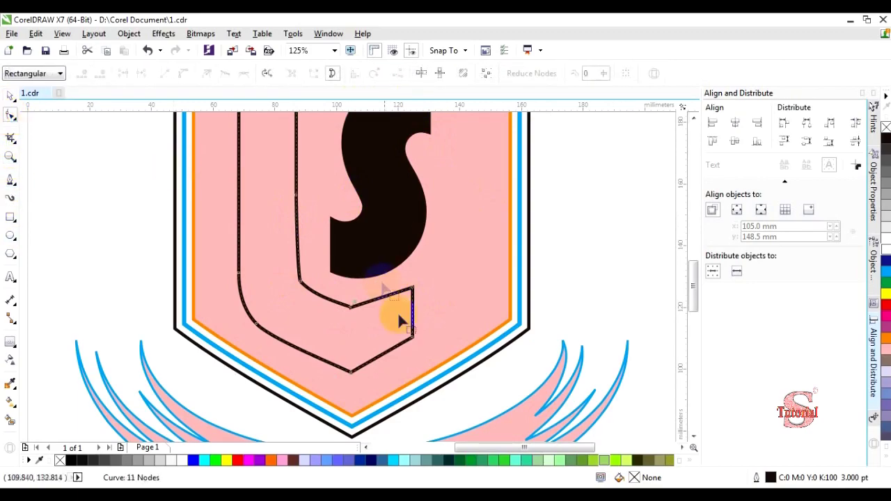
{"action": "left_click", "coordinate": [407, 299]}
{"action": "left_click_drag", "start_coordinate": [413, 287], "coordinate": [421, 273]}
{"action": "left_click_drag", "start_coordinate": [414, 338], "coordinate": [424, 332]}
{"action": "left_click", "coordinate": [15, 108]}
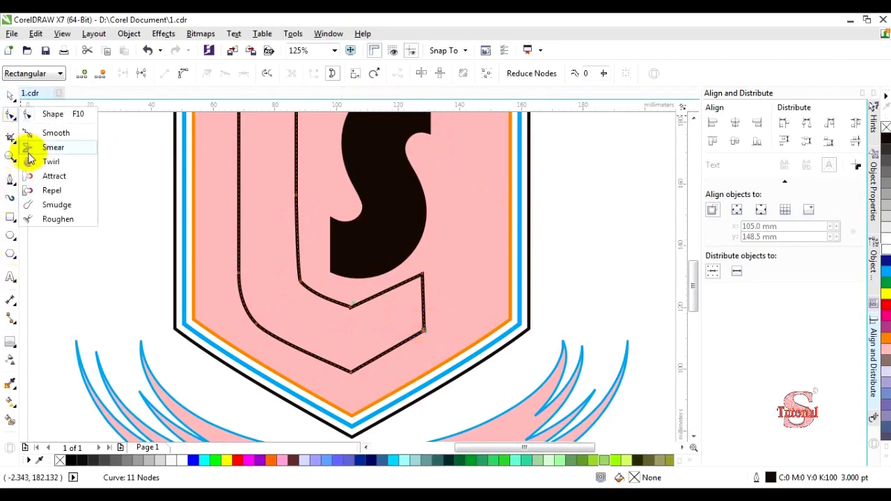
{"action": "left_click", "coordinate": [10, 97]}
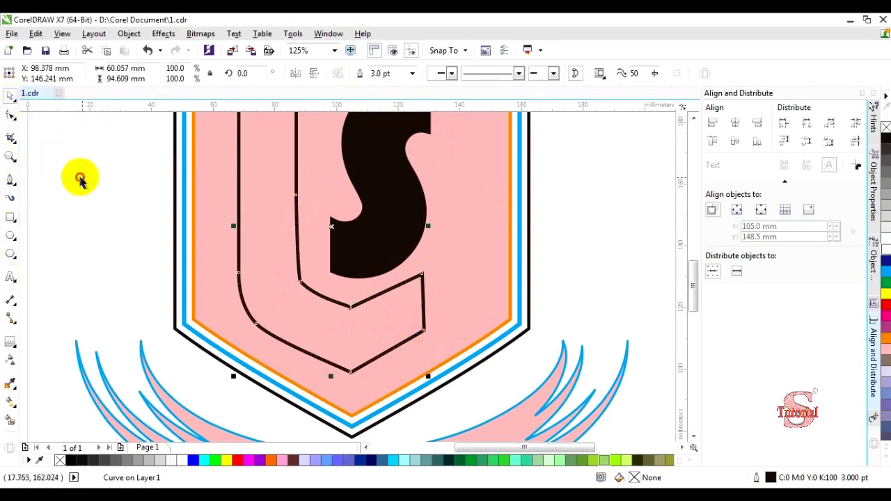
- Place a horizontal guideline along the lower edge of the S, at about 130 mm vertically
{"action": "left_click", "coordinate": [28, 143]}
{"action": "left_click_drag", "start_coordinate": [31, 146], "coordinate": [102, 167]}
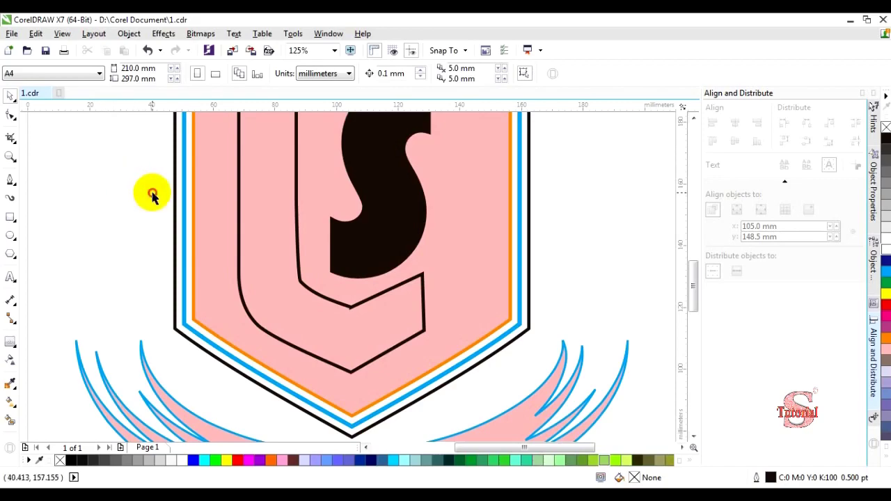
{"action": "key", "text": "F4"}
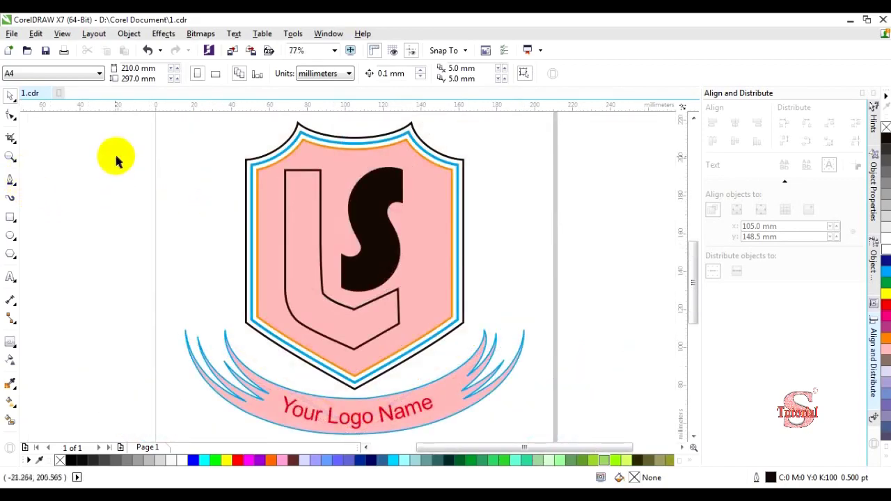
{"action": "left_click_drag", "start_coordinate": [132, 108], "coordinate": [158, 292]}
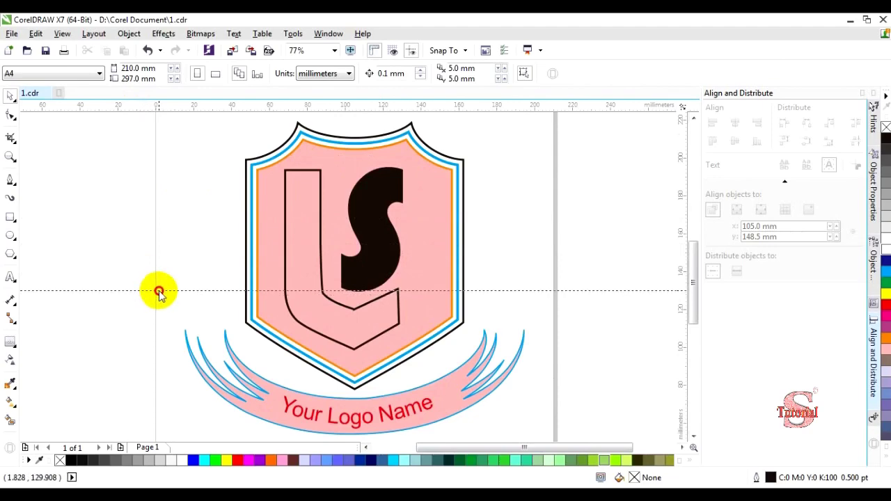
- Fill the S with green (C100 M0 Y100 K0) and the L with cyan (C100 M0 Y0 K0)
{"action": "left_click", "coordinate": [368, 193]}
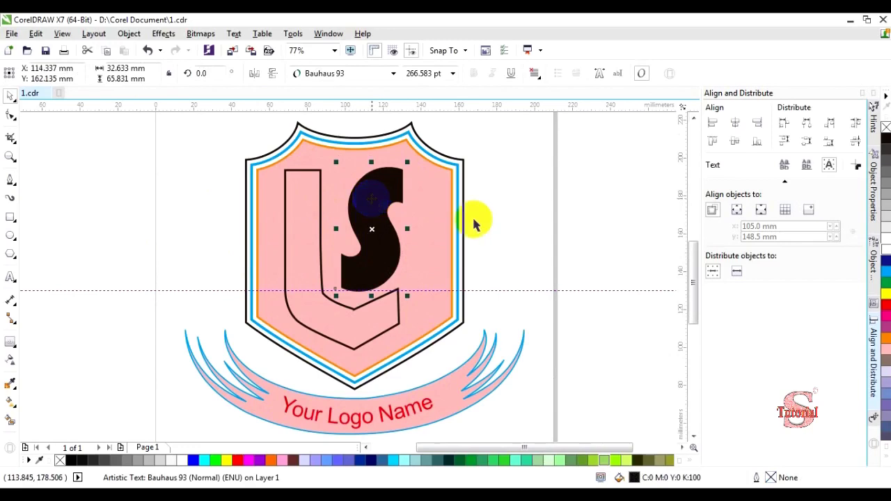
{"action": "left_click", "coordinate": [884, 284]}
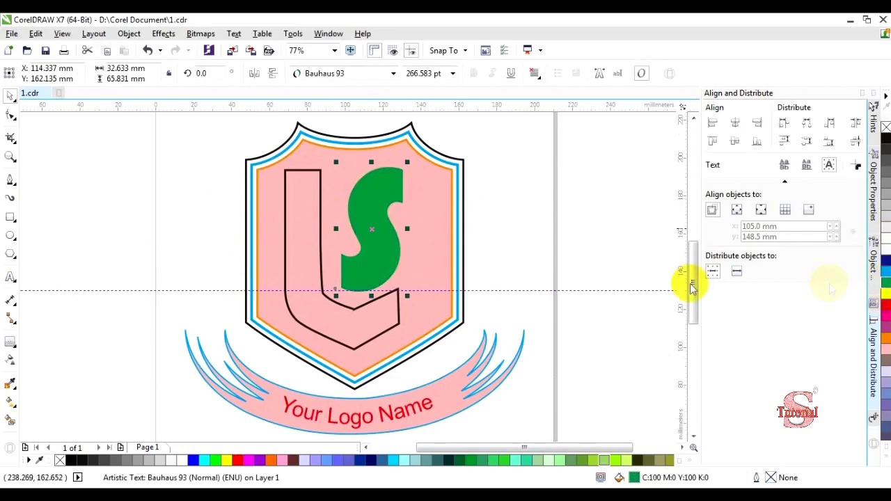
{"action": "left_click", "coordinate": [320, 191]}
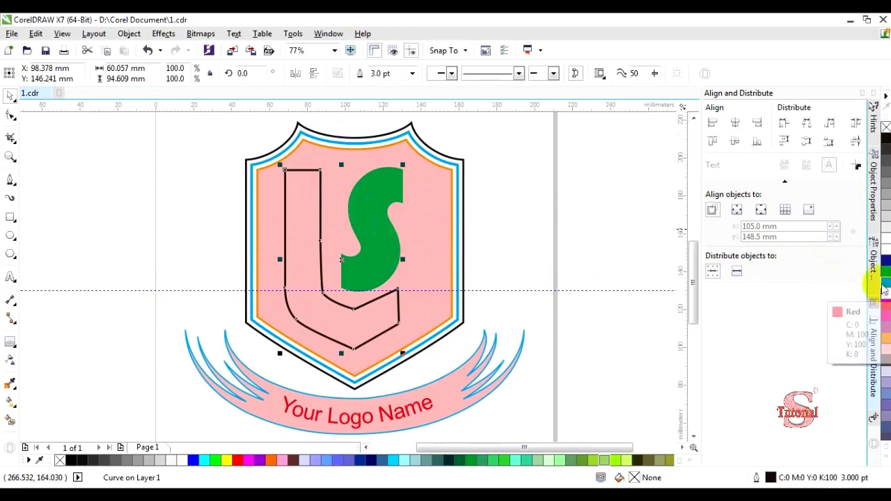
{"action": "left_click", "coordinate": [886, 278]}
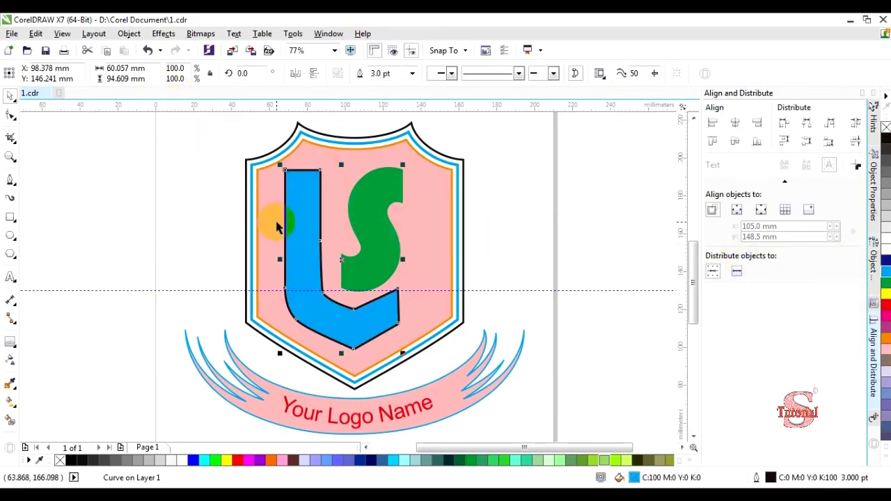
- Delete the duplicate node at the inner corner where the L's foot bends upward
{"action": "key", "text": "z"}
{"action": "left_click_drag", "start_coordinate": [240, 275], "coordinate": [462, 374]}
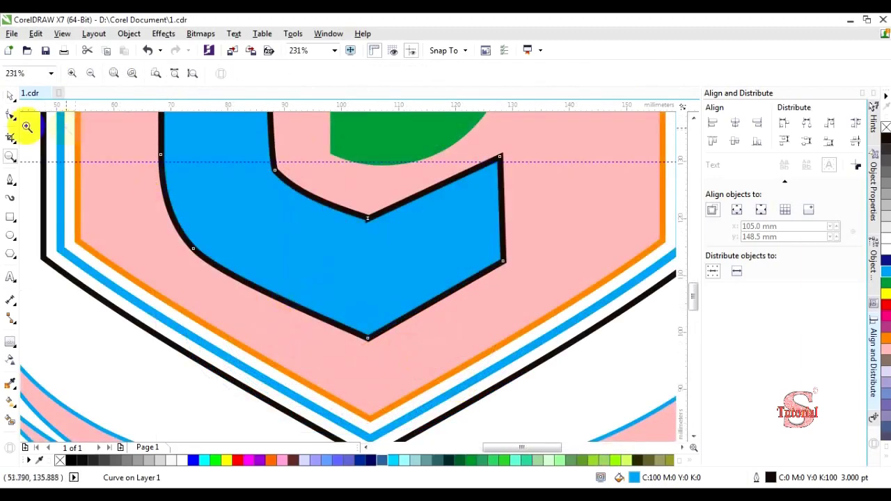
{"action": "left_click", "coordinate": [11, 96]}
{"action": "left_click", "coordinate": [11, 115]}
{"action": "left_click", "coordinate": [371, 234]}
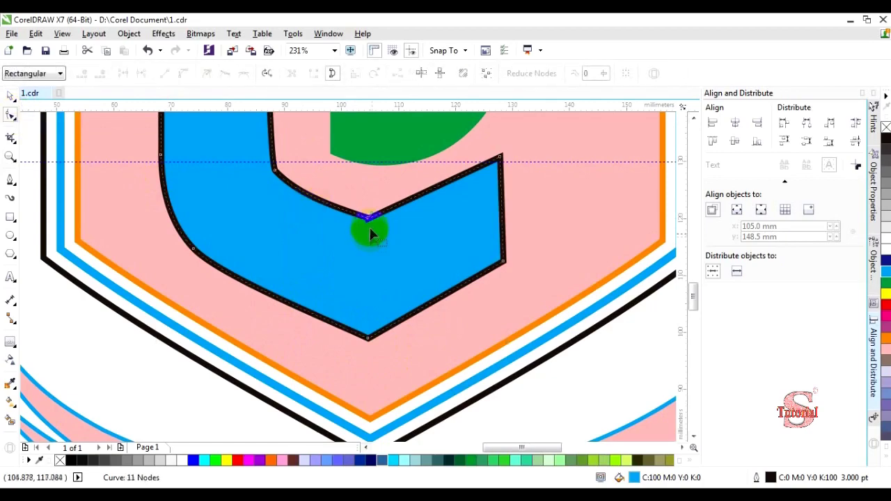
{"action": "left_click", "coordinate": [370, 217]}
{"action": "key", "text": "Delete"}
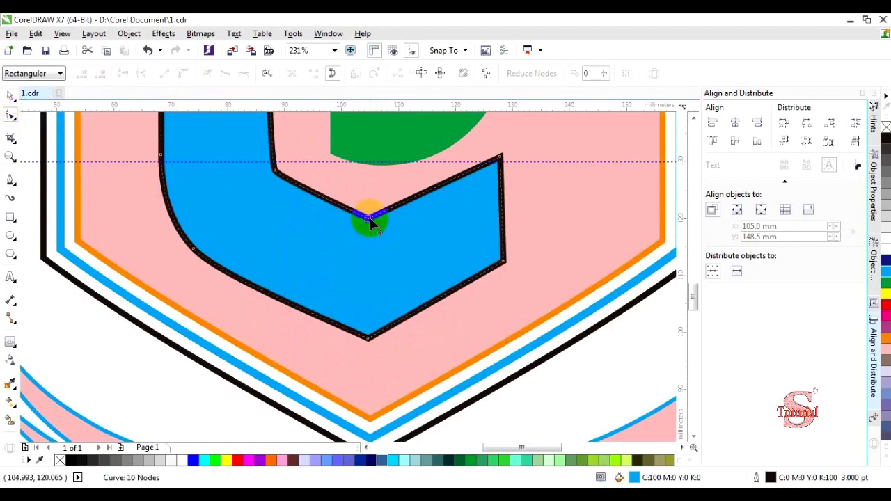
- Round the inner bend of the L's foot by adding a node on each side of the corner and deleting the corner node
{"action": "double_click", "coordinate": [390, 209]}
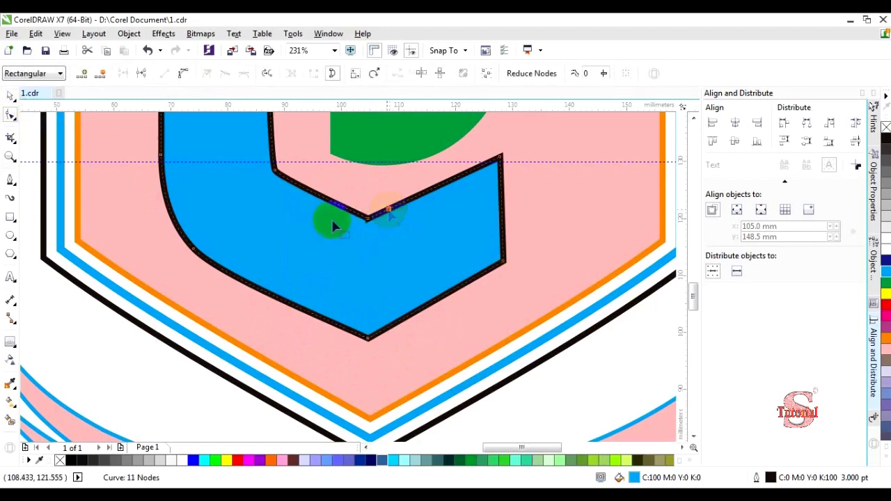
{"action": "double_click", "coordinate": [351, 212]}
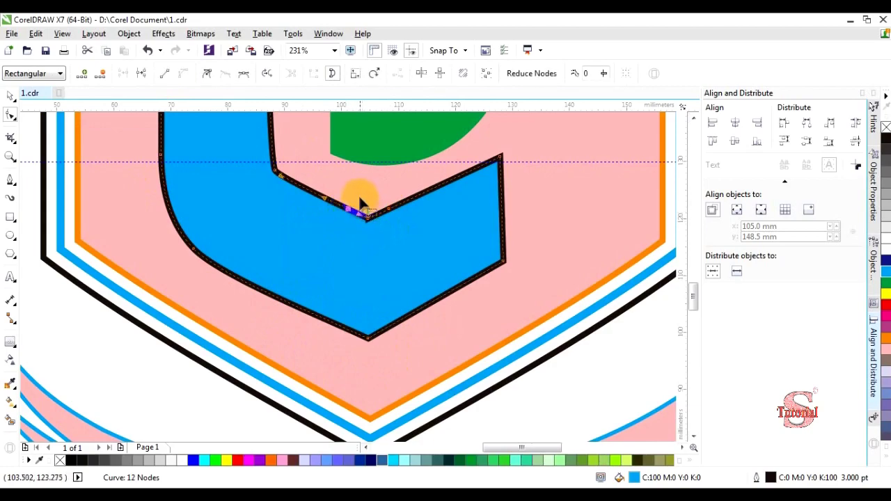
{"action": "left_click", "coordinate": [100, 73]}
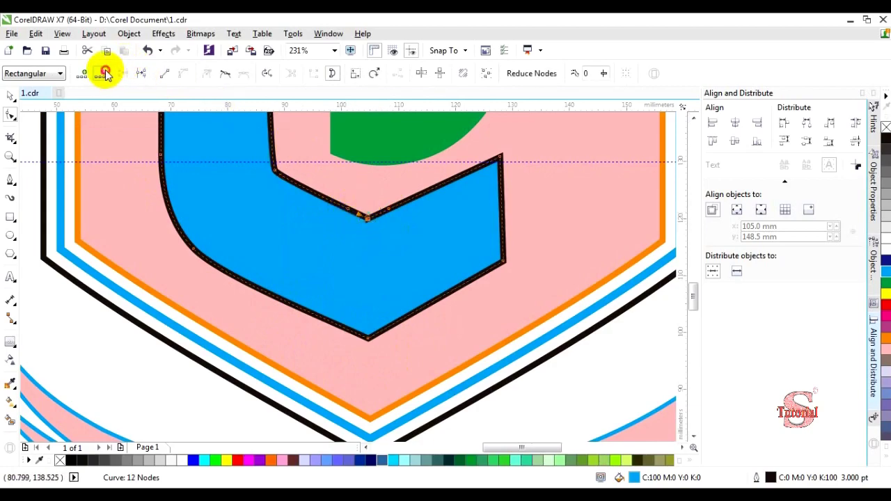
- Round the outer lower bend of the L's foot by adding nodes on both sides of its tip and deleting the tip node
{"action": "left_click", "coordinate": [377, 353]}
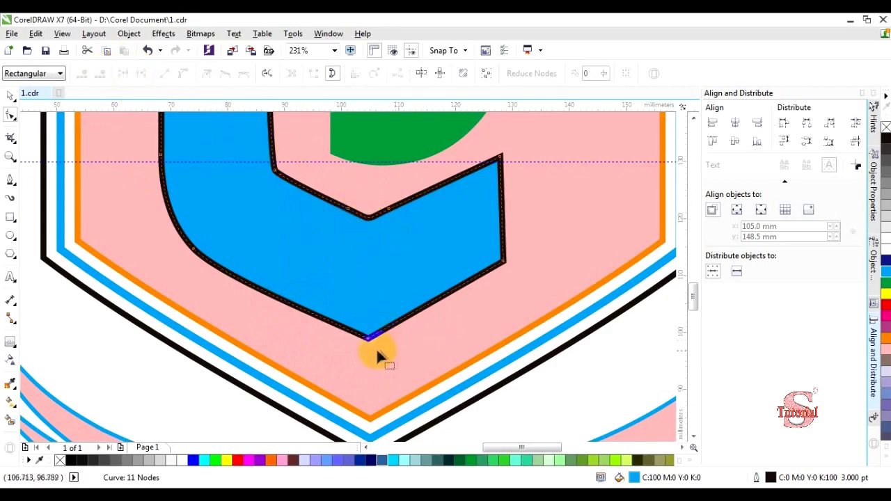
{"action": "double_click", "coordinate": [328, 324]}
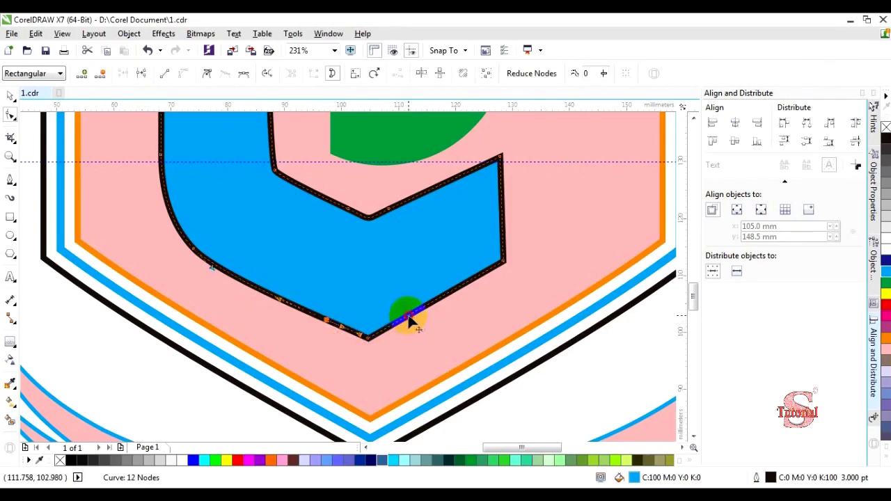
{"action": "left_click", "coordinate": [83, 73]}
{"action": "left_click", "coordinate": [362, 318]}
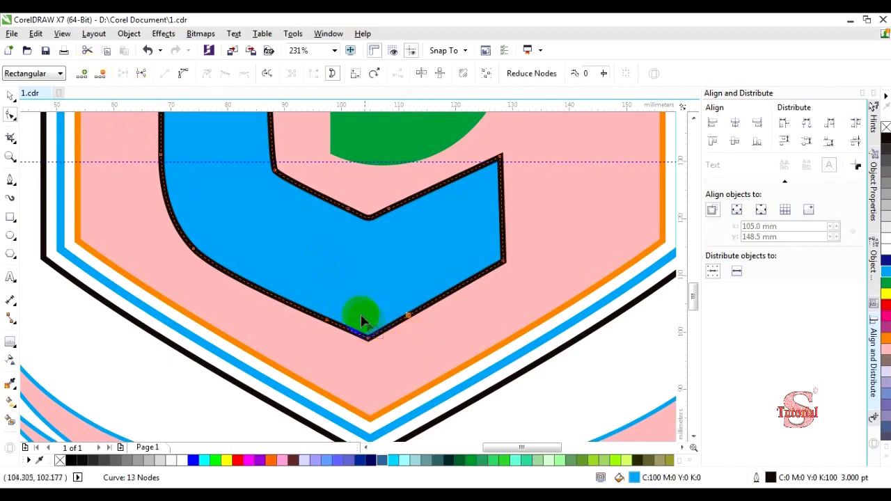
{"action": "left_click", "coordinate": [105, 73]}
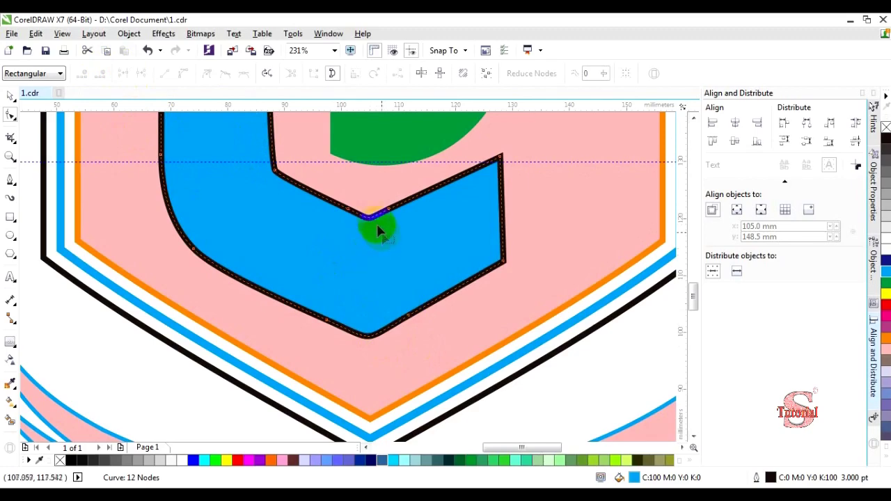
- Widen the L's rounded bends by moving both inner-bend nodes farther apart and the right outer-bend node away from the tip
{"action": "left_click", "coordinate": [350, 212]}
{"action": "left_click_drag", "start_coordinate": [349, 214], "coordinate": [399, 200]}
{"action": "left_click", "coordinate": [388, 212]}
{"action": "left_click", "coordinate": [412, 330]}
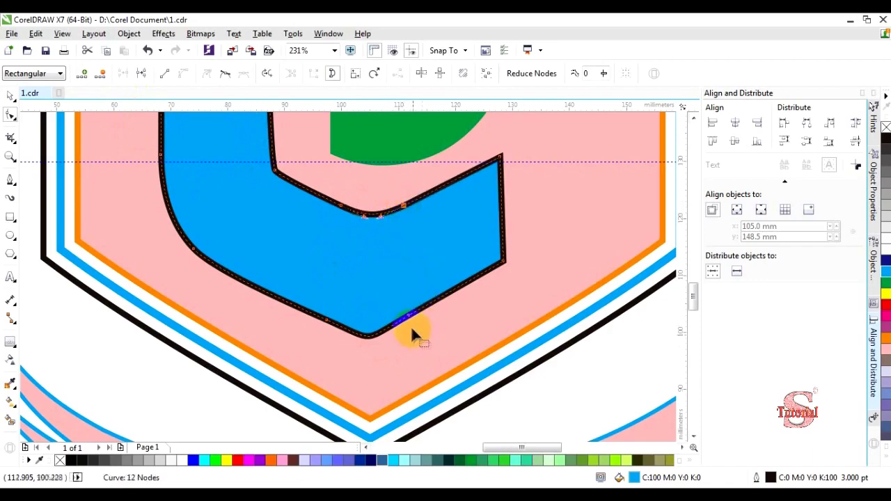
{"action": "left_click_drag", "start_coordinate": [410, 316], "coordinate": [424, 313]}
{"action": "left_click", "coordinate": [335, 324]}
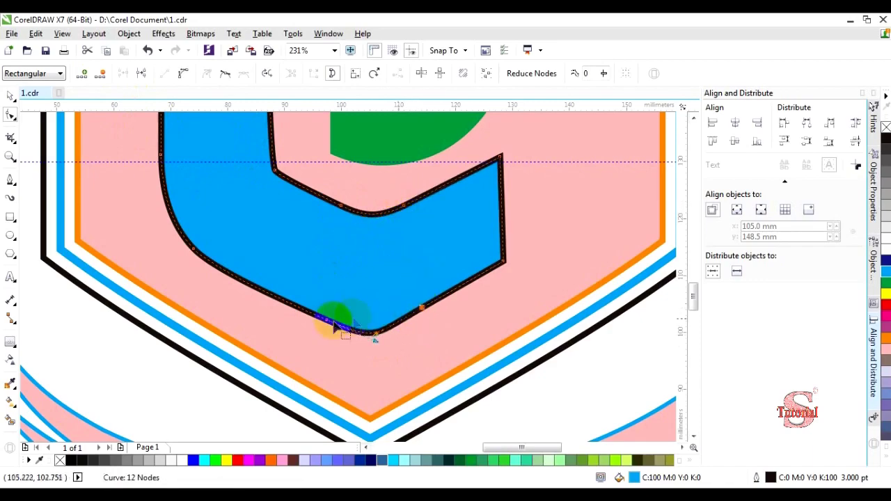
{"action": "left_click", "coordinate": [10, 97]}
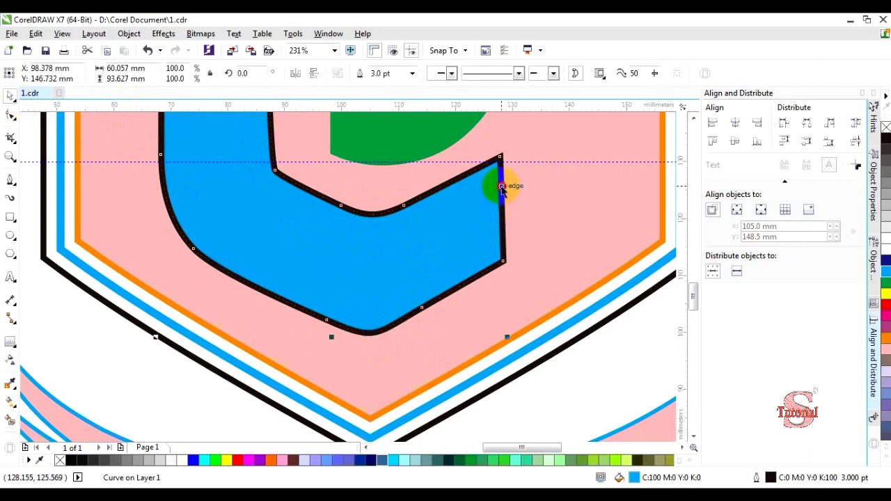
{"action": "left_click", "coordinate": [501, 187]}
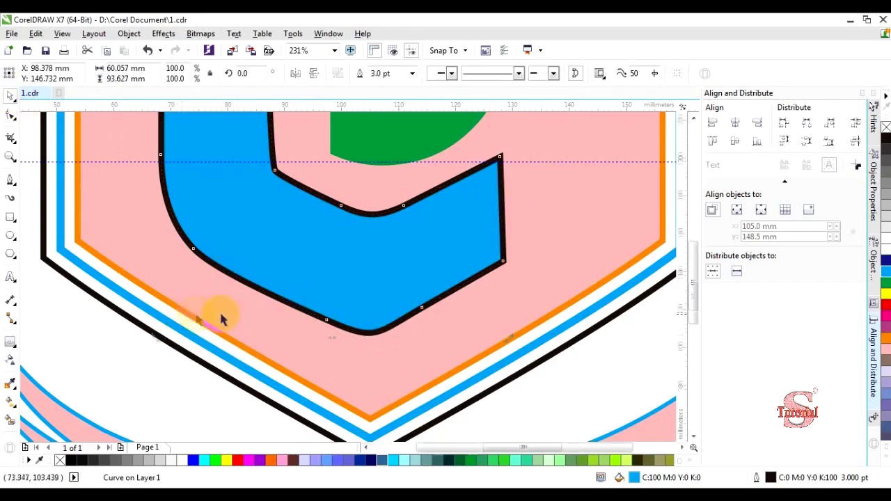
- Convert the green S from text to curves
{"action": "key", "text": "F4"}
{"action": "left_click", "coordinate": [408, 167]}
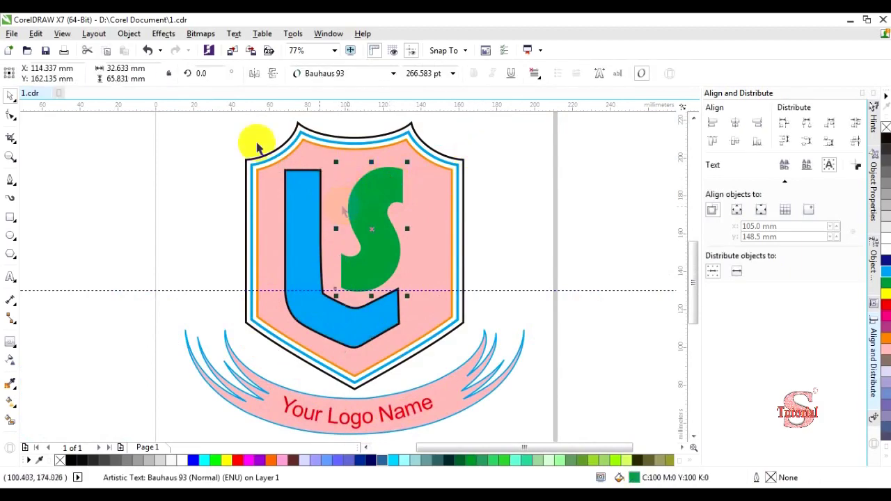
{"action": "left_click", "coordinate": [129, 33]}
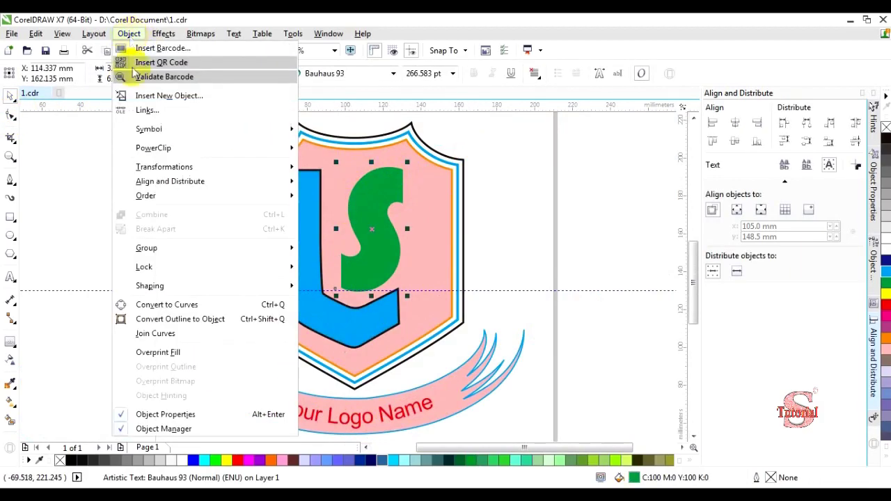
{"action": "left_click", "coordinate": [167, 306]}
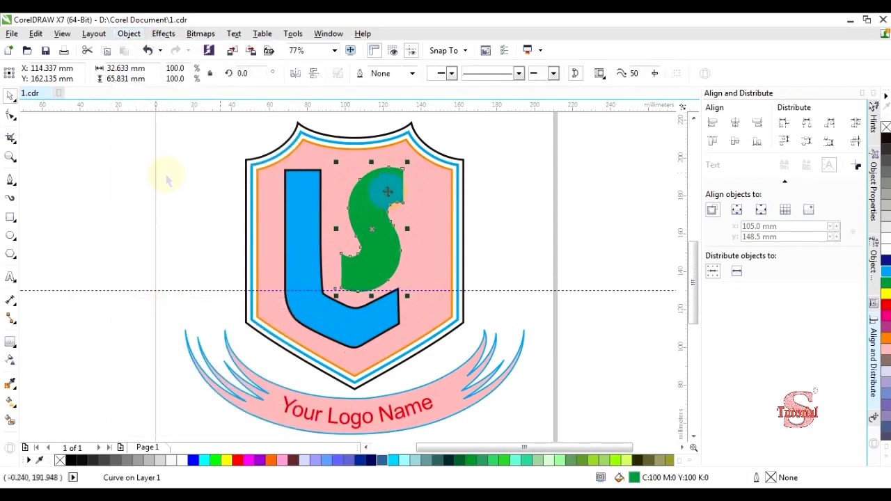
- Start a Pen outline curving from the L's stem to the S's lower-left corner, with straight segments through the S to its tail's upper corner
{"action": "left_click", "coordinate": [10, 181]}
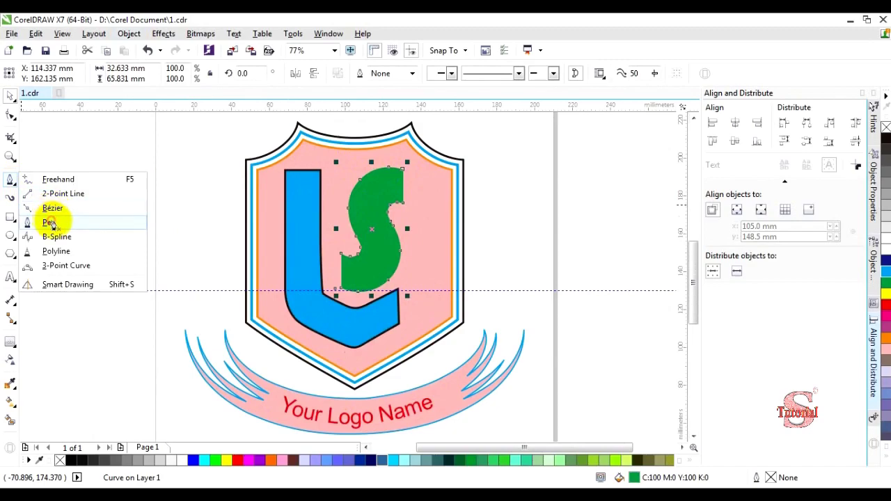
{"action": "left_click", "coordinate": [11, 157]}
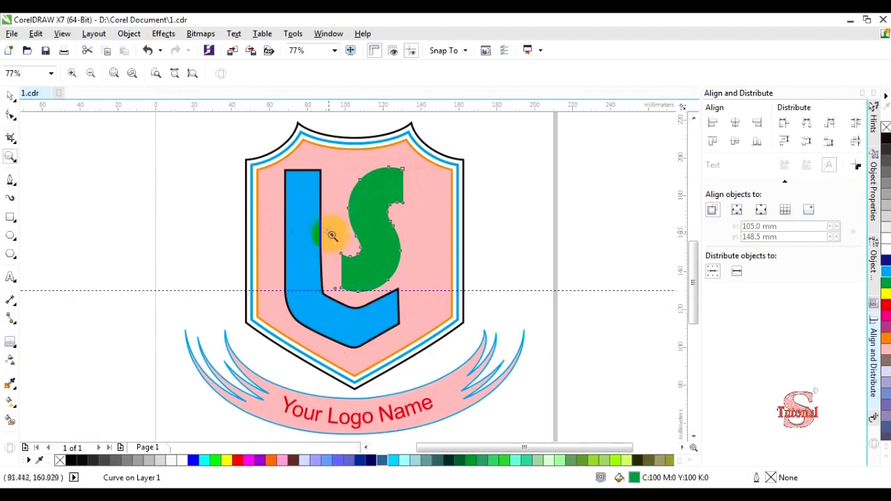
{"action": "left_click_drag", "start_coordinate": [301, 224], "coordinate": [418, 328]}
{"action": "left_click", "coordinate": [10, 96]}
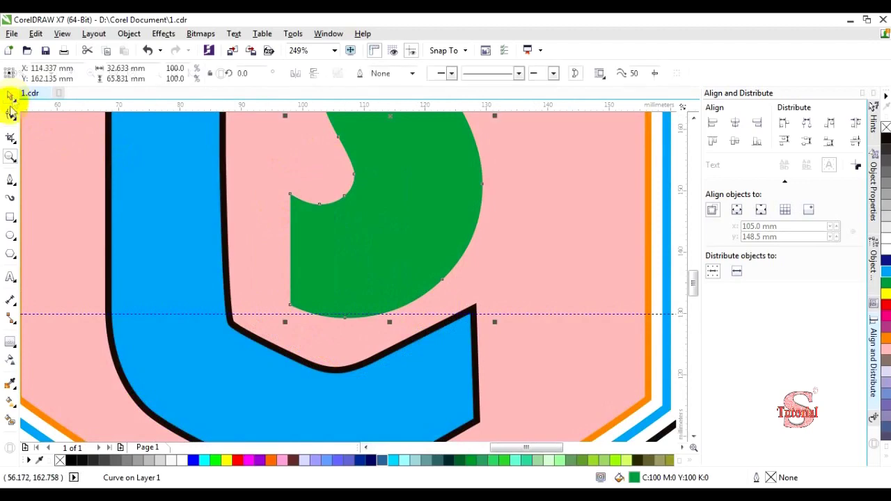
{"action": "left_click", "coordinate": [18, 184]}
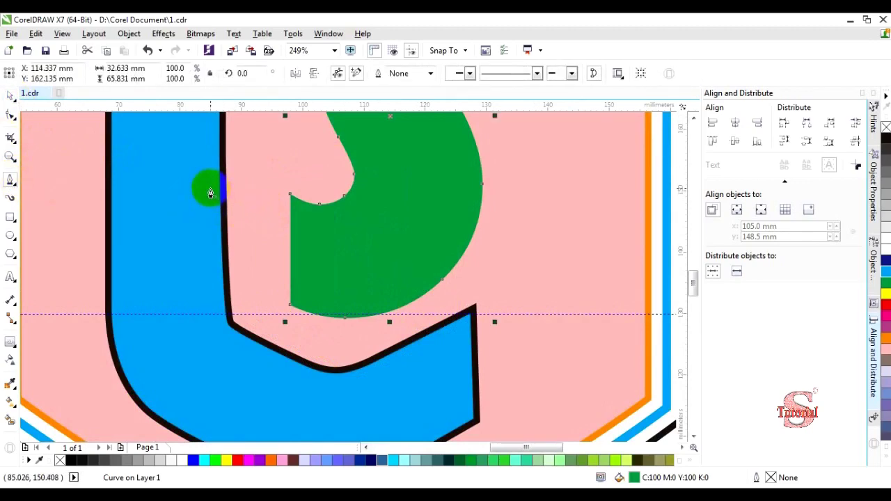
{"action": "left_click", "coordinate": [209, 185]}
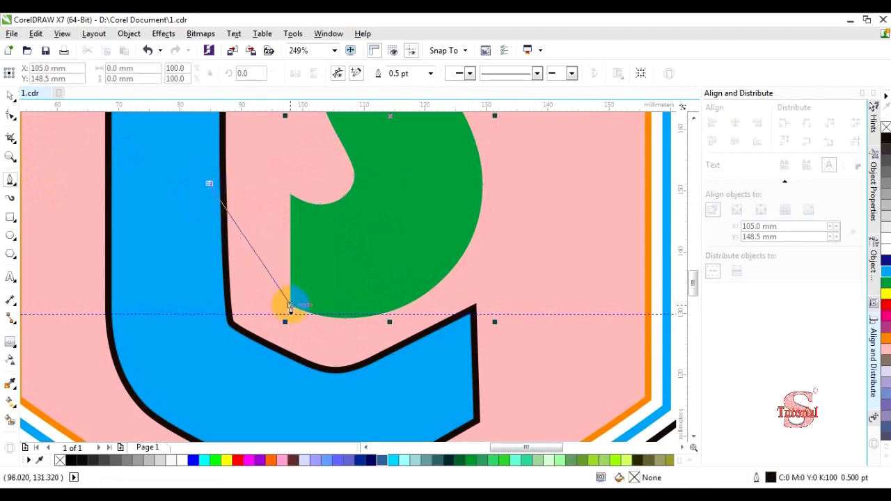
{"action": "left_click_drag", "start_coordinate": [290, 306], "coordinate": [344, 356]}
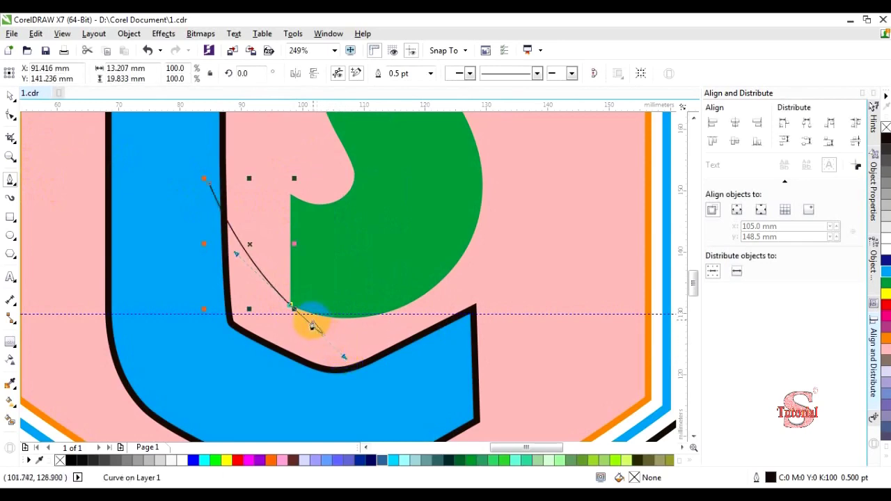
{"action": "mouse_move", "coordinate": [291, 307]}
{"action": "left_mouse_down"}
{"action": "mouse_move", "coordinate": [312, 292]}
{"action": "mouse_move", "coordinate": [317, 223]}
{"action": "left_mouse_up"}
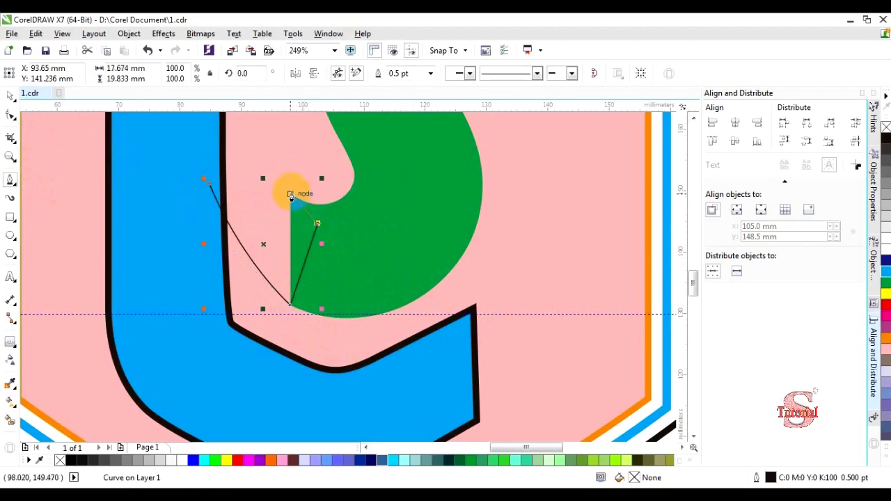
{"action": "left_click", "coordinate": [291, 195]}
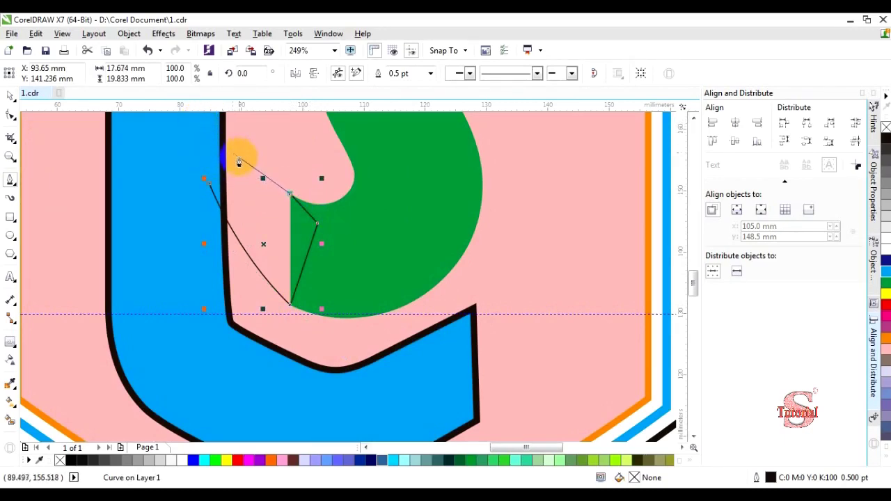
- Close the outline with curved segments from the S's tail back into the L's stem, making it about 19 mm wide and 31 mm tall
{"action": "left_click", "coordinate": [693, 117]}
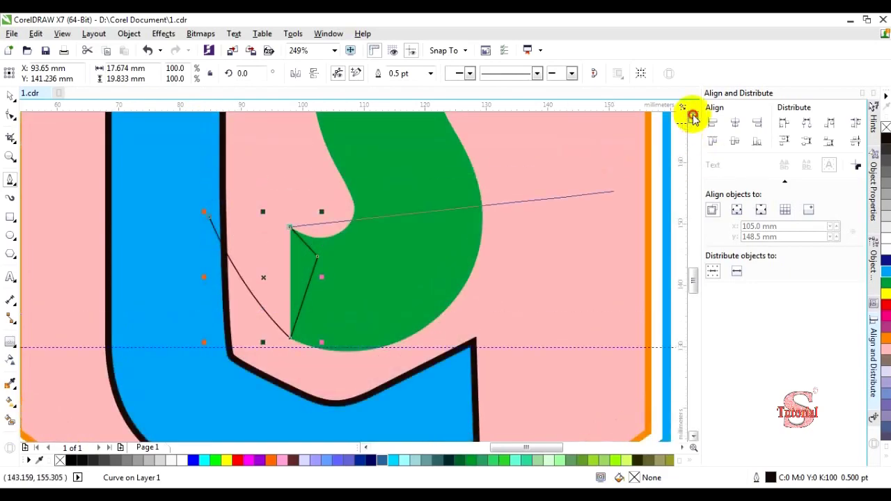
{"action": "left_click", "coordinate": [693, 118]}
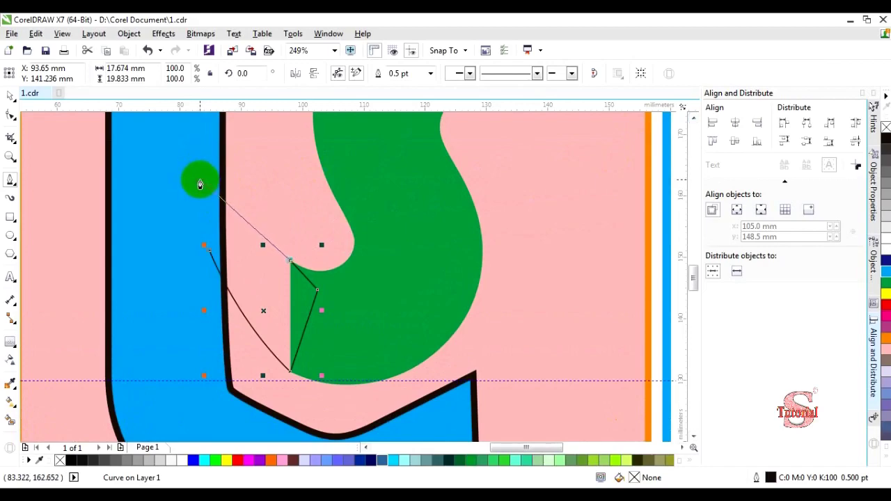
{"action": "mouse_move", "coordinate": [200, 180]}
{"action": "left_mouse_down"}
{"action": "mouse_move", "coordinate": [186, 145]}
{"action": "mouse_move", "coordinate": [172, 140]}
{"action": "mouse_move", "coordinate": [185, 139]}
{"action": "left_mouse_up"}
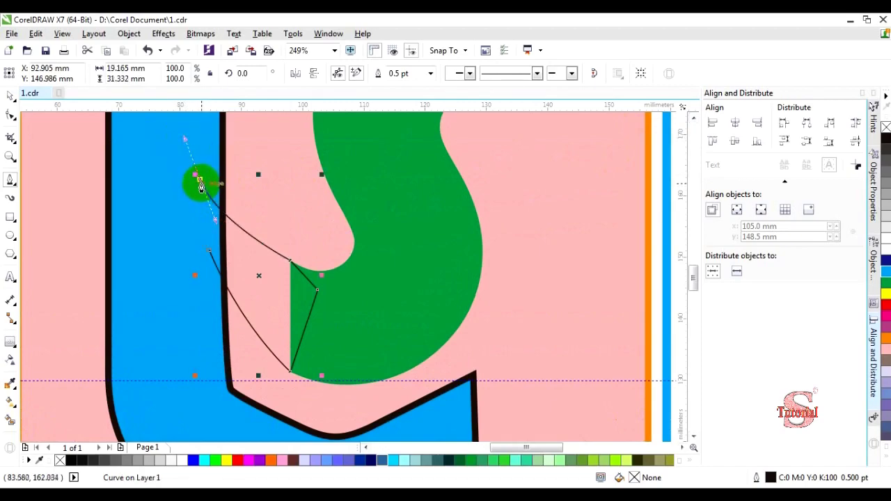
{"action": "mouse_move", "coordinate": [200, 183]}
{"action": "left_mouse_down"}
{"action": "mouse_move", "coordinate": [207, 265]}
{"action": "mouse_move", "coordinate": [229, 288]}
{"action": "mouse_move", "coordinate": [194, 207]}
{"action": "left_mouse_up"}
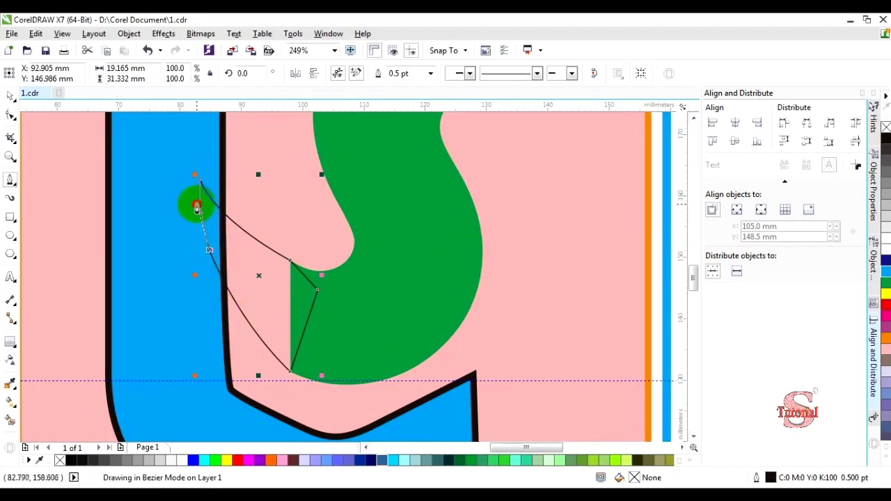
{"action": "left_click_drag", "start_coordinate": [197, 209], "coordinate": [197, 209]}
{"action": "left_click", "coordinate": [11, 96]}
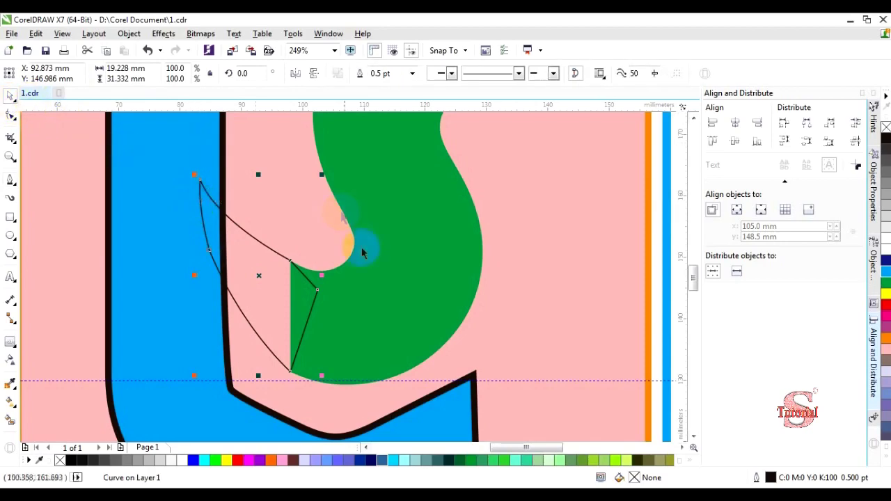
- Weld the drawn tail shape to the green S so its lower end extends behind the L's stem
{"action": "left_click", "coordinate": [509, 232]}
{"action": "left_click", "coordinate": [331, 277]}
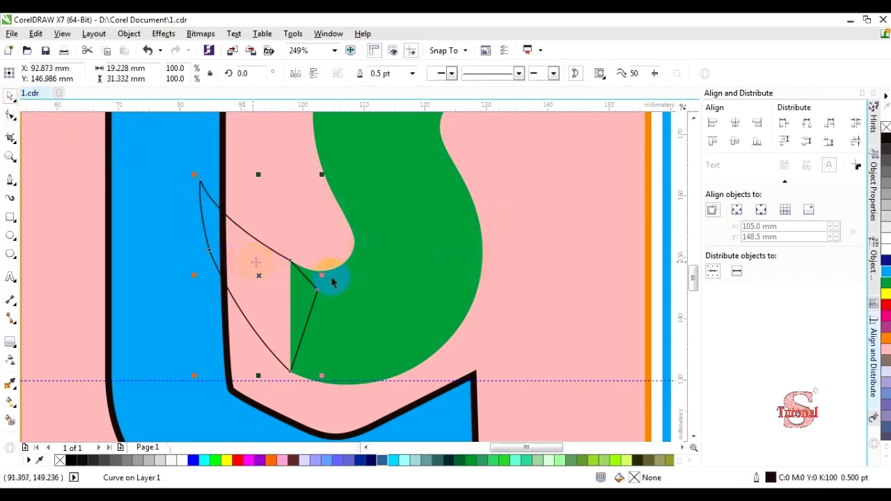
{"action": "left_click", "coordinate": [453, 192], "text": "shift"}
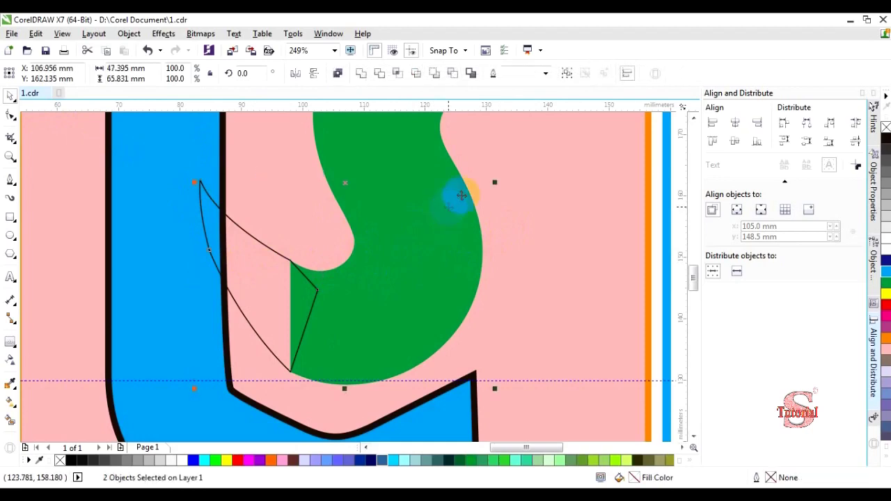
{"action": "left_click", "coordinate": [363, 73]}
{"action": "left_click", "coordinate": [557, 185]}
{"action": "left_click", "coordinate": [399, 295]}
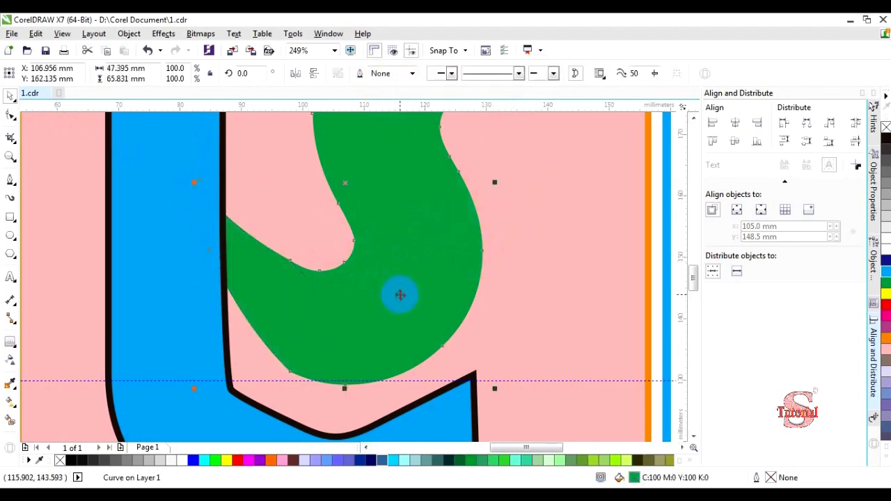
{"action": "key", "text": "F4"}
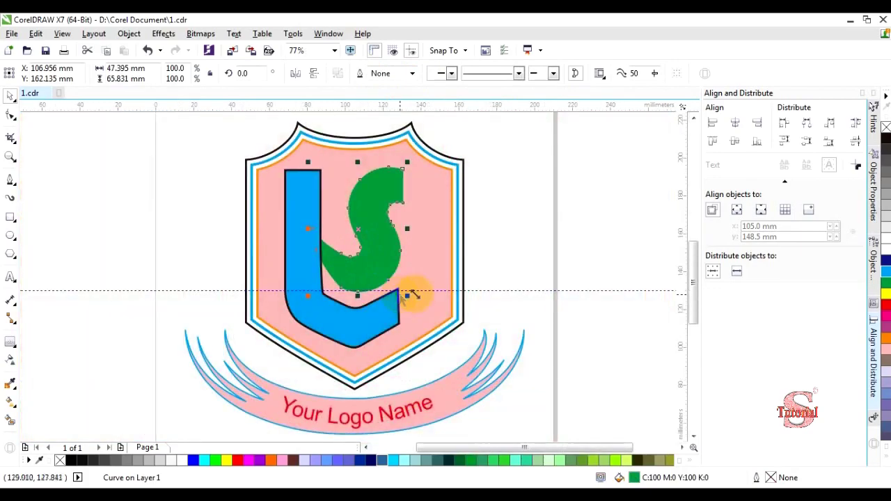
{"action": "left_click", "coordinate": [531, 198]}
{"action": "left_click", "coordinate": [369, 195]}
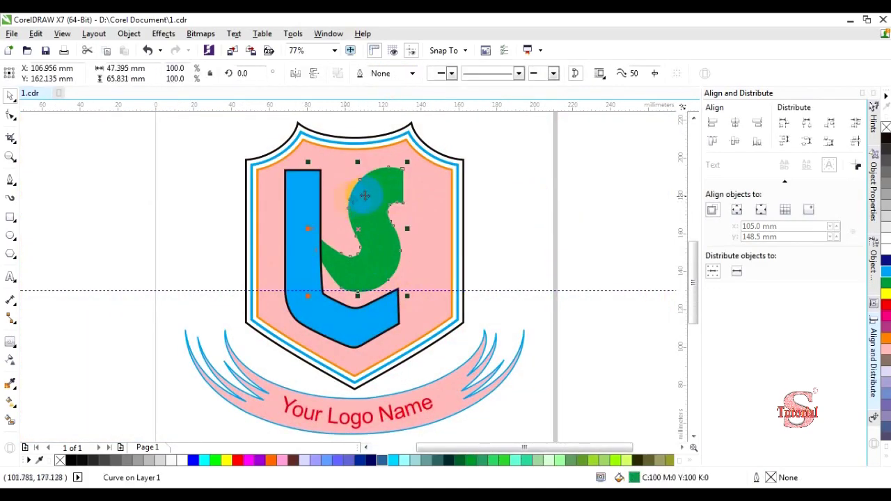
{"action": "left_click", "coordinate": [527, 185]}
{"action": "left_click", "coordinate": [363, 268]}
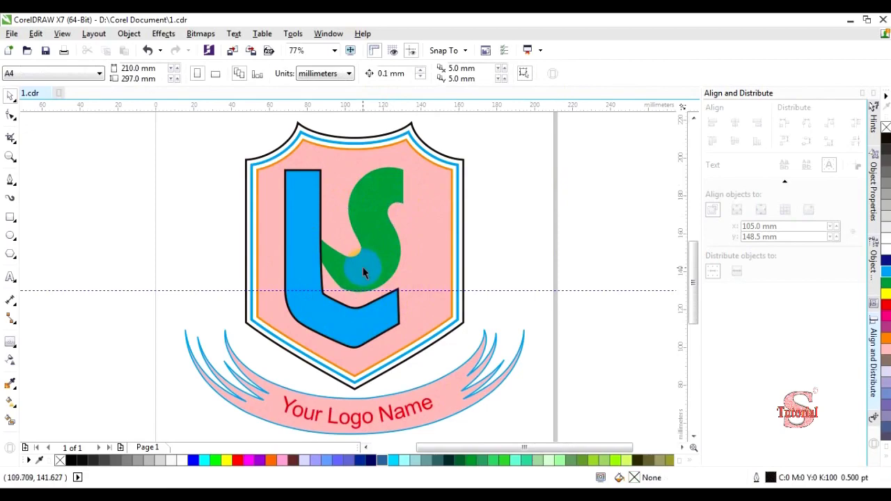
{"action": "left_click", "coordinate": [378, 195]}
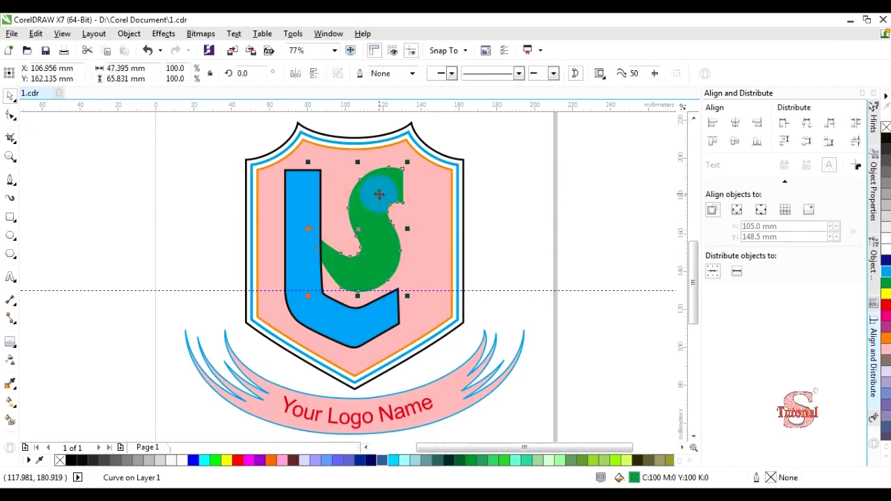
{"action": "left_click", "coordinate": [493, 200]}
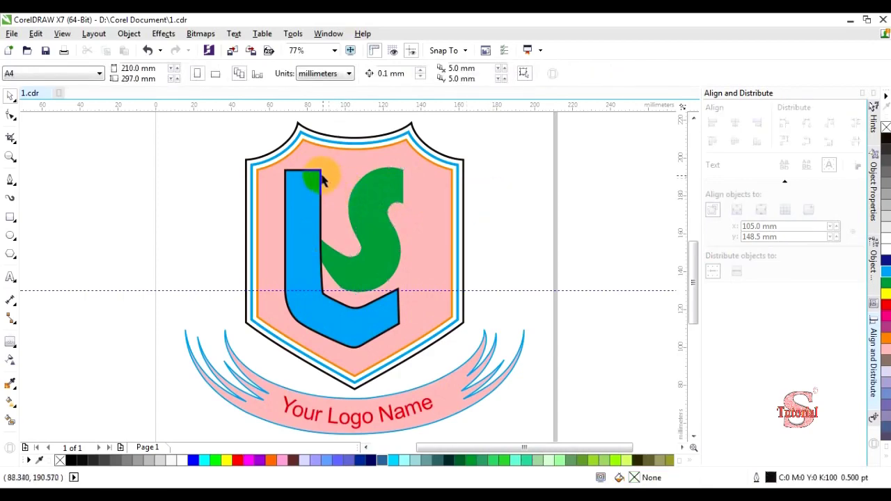
- Remove the black outline from the blue L by setting its outline width to None
{"action": "left_click", "coordinate": [322, 179]}
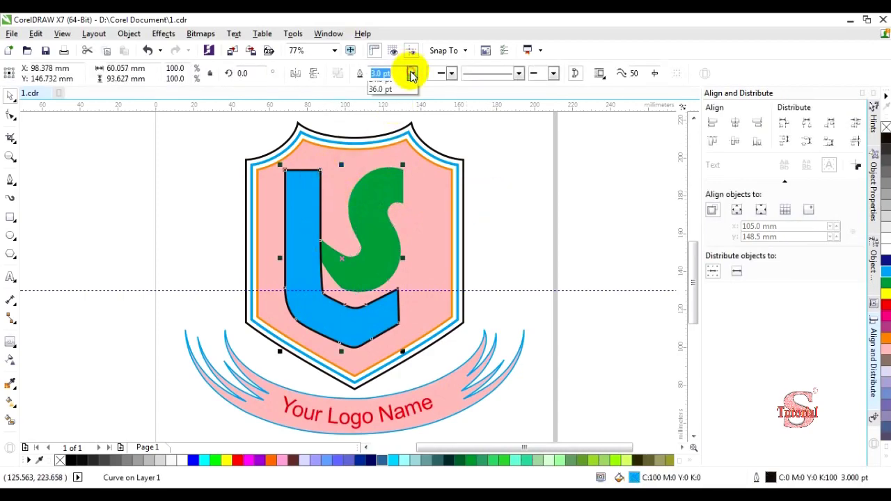
{"action": "left_click", "coordinate": [391, 87]}
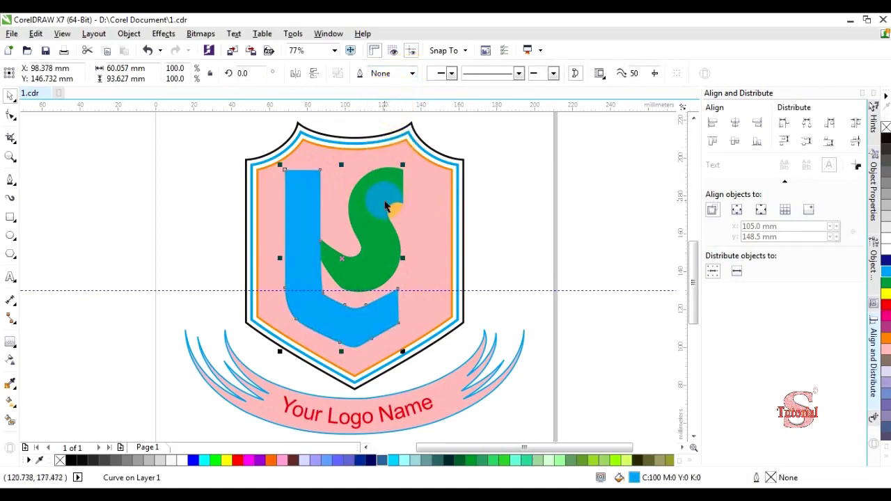
{"action": "left_click", "coordinate": [533, 183]}
- Group the L and S and centre the group horizontally on the shield and banner
{"action": "left_click_drag", "start_coordinate": [192, 150], "coordinate": [478, 349]}
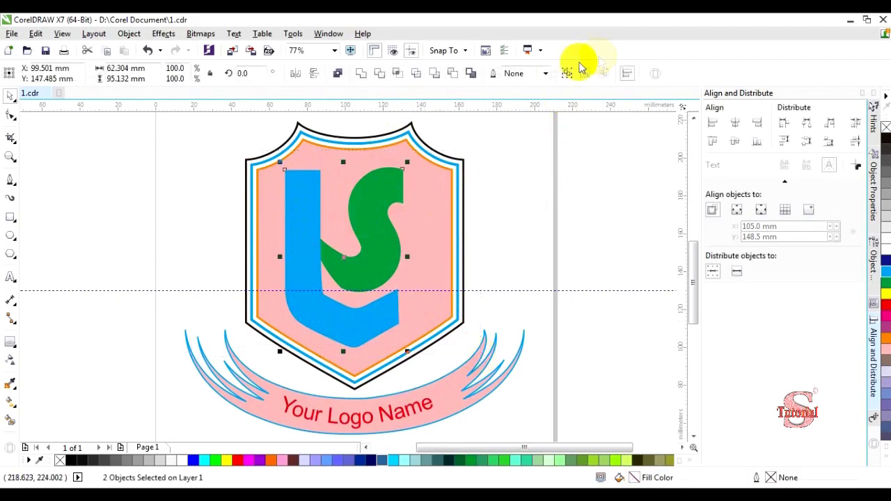
{"action": "left_click", "coordinate": [565, 75]}
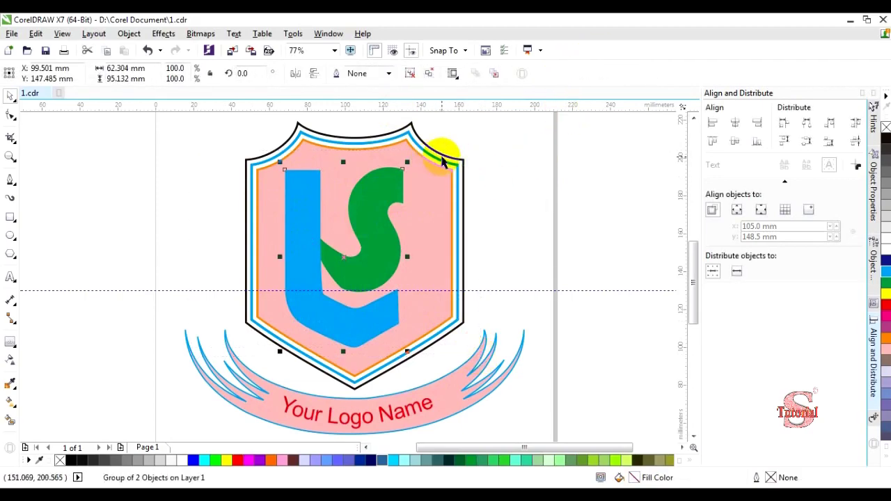
{"action": "left_click", "coordinate": [443, 162], "text": "shift"}
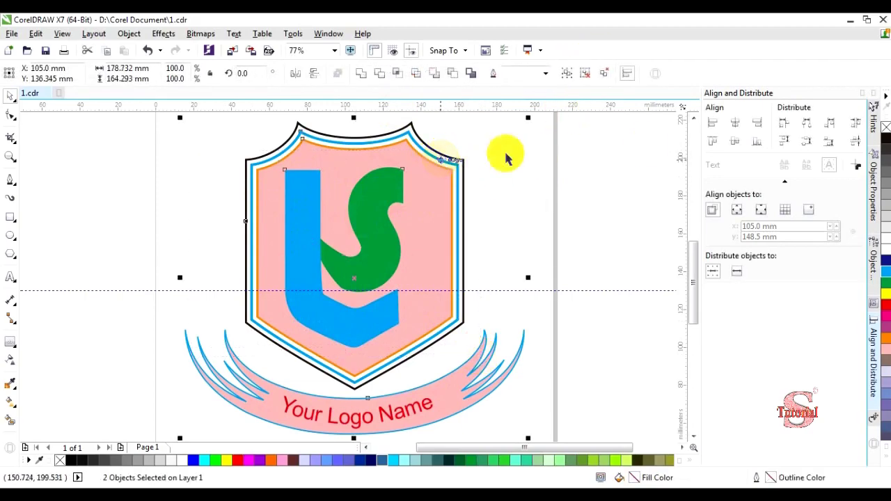
{"action": "left_click", "coordinate": [736, 124]}
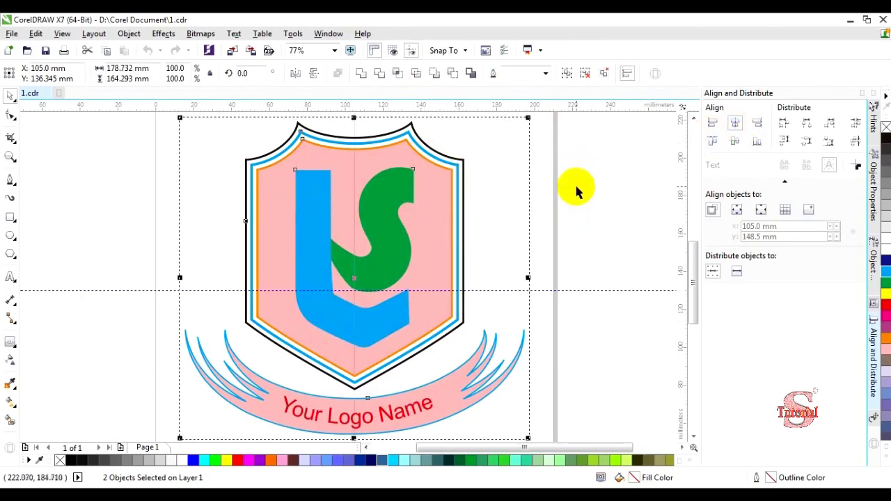
{"action": "left_click", "coordinate": [582, 194]}
{"action": "left_click", "coordinate": [392, 202]}
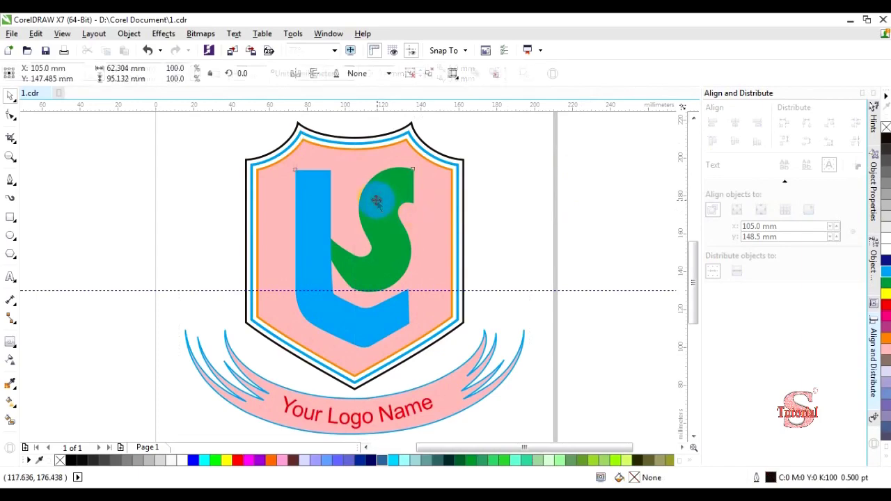
{"action": "left_click", "coordinate": [553, 179]}
{"action": "left_click", "coordinate": [400, 199]}
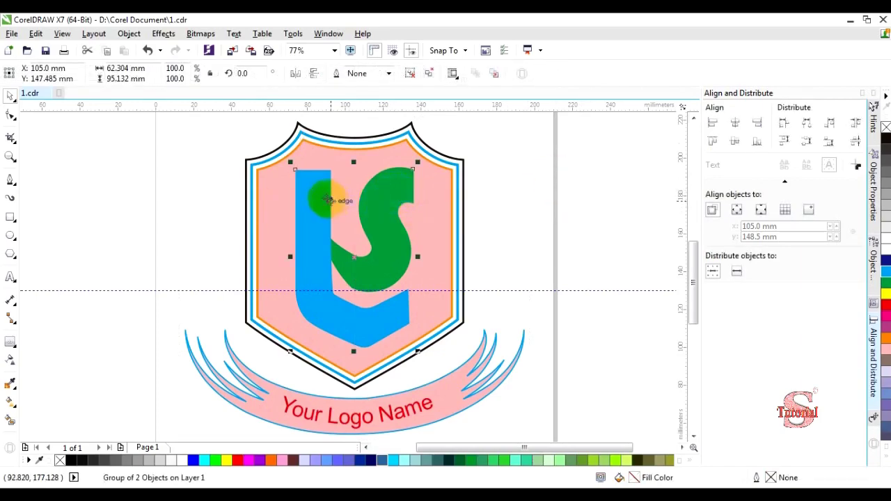
{"action": "left_click_drag", "start_coordinate": [313, 188], "coordinate": [405, 188]}
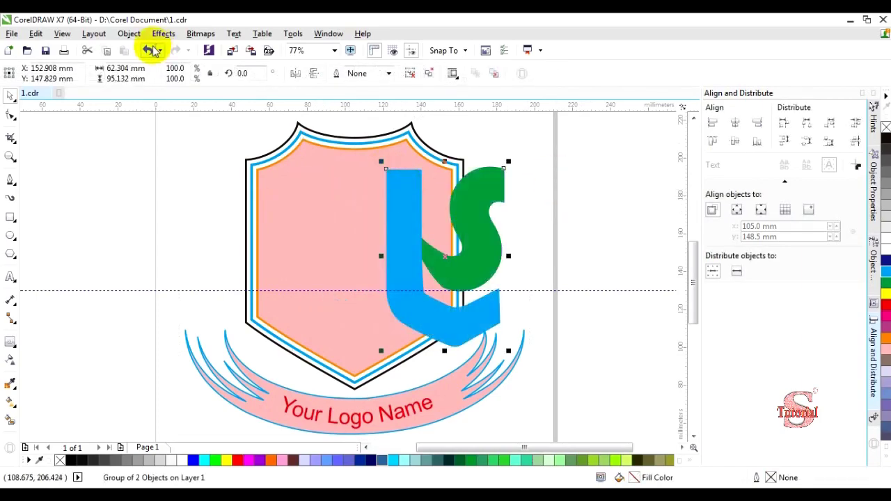
{"action": "left_click", "coordinate": [148, 50]}
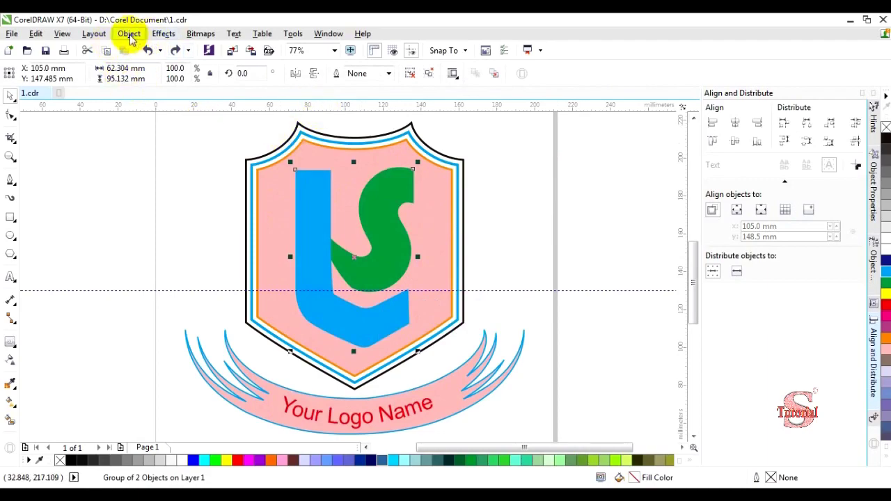
- Copy the grouped LS initials and paste a duplicate in the same place on the shield
{"action": "left_click", "coordinate": [105, 50]}
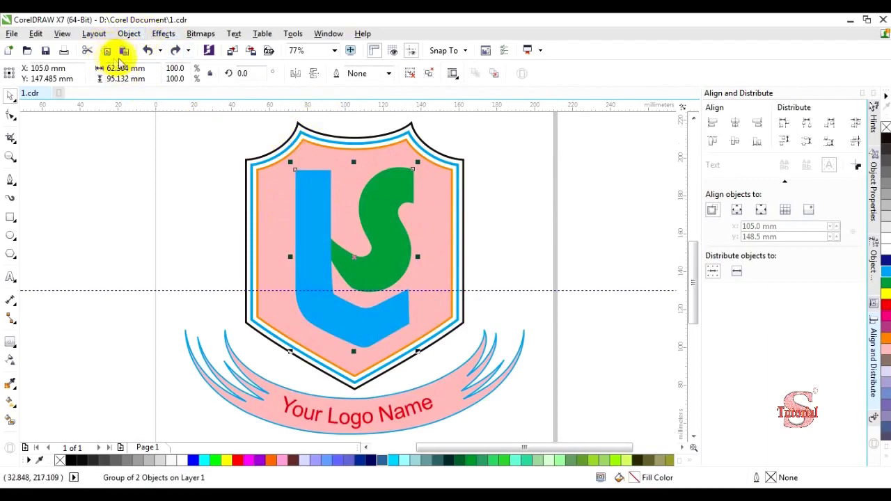
{"action": "left_click", "coordinate": [122, 51]}
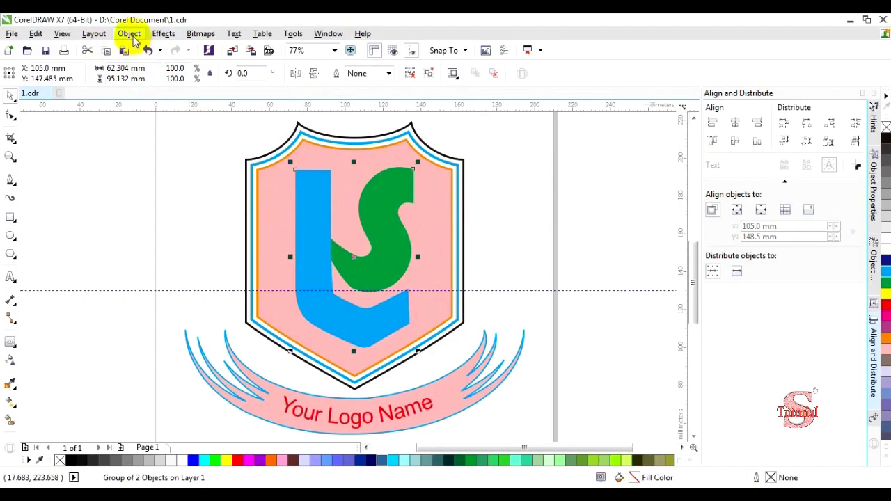
{"action": "left_click", "coordinate": [201, 34]}
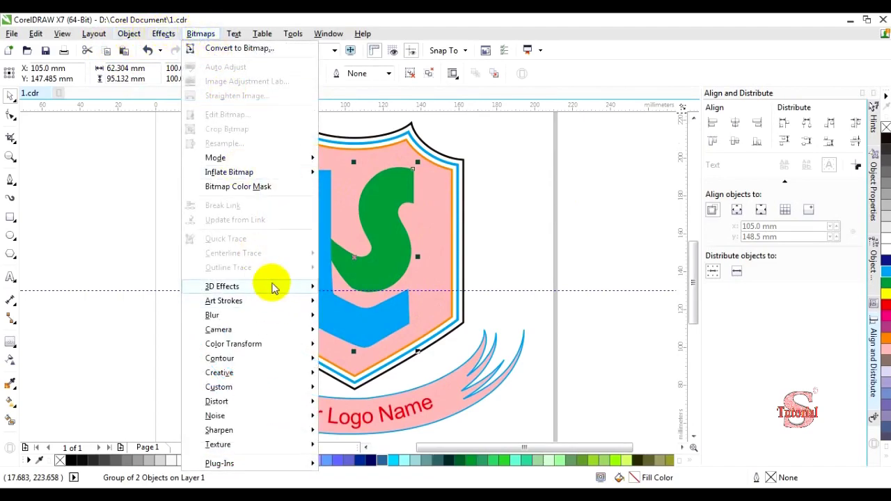
{"action": "mouse_move", "coordinate": [274, 302]}
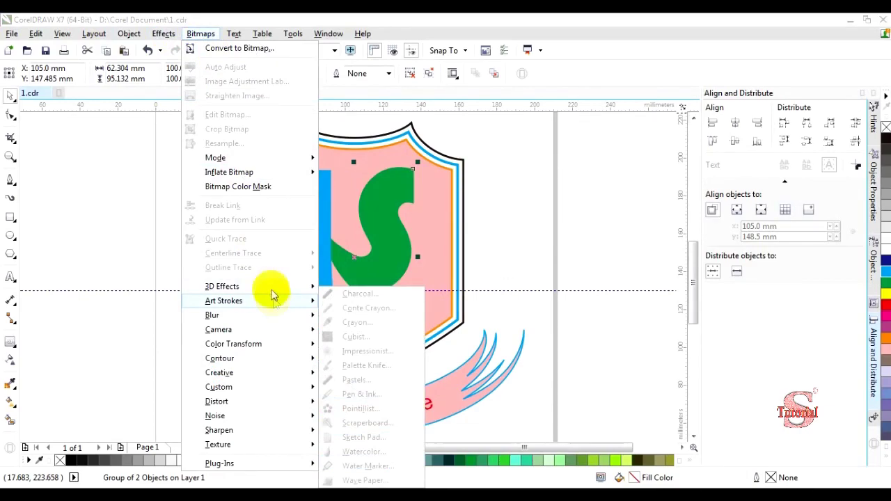
{"action": "left_click", "coordinate": [536, 195]}
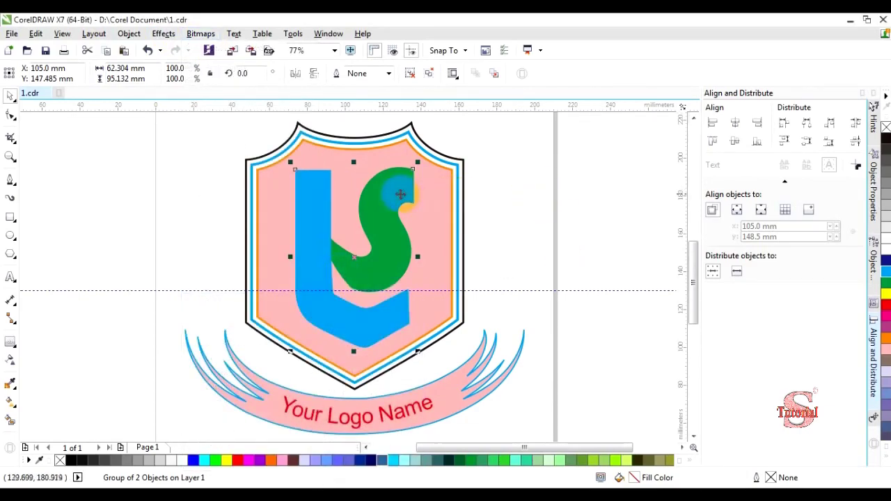
{"action": "left_click_drag", "start_coordinate": [298, 184], "coordinate": [122, 184]}
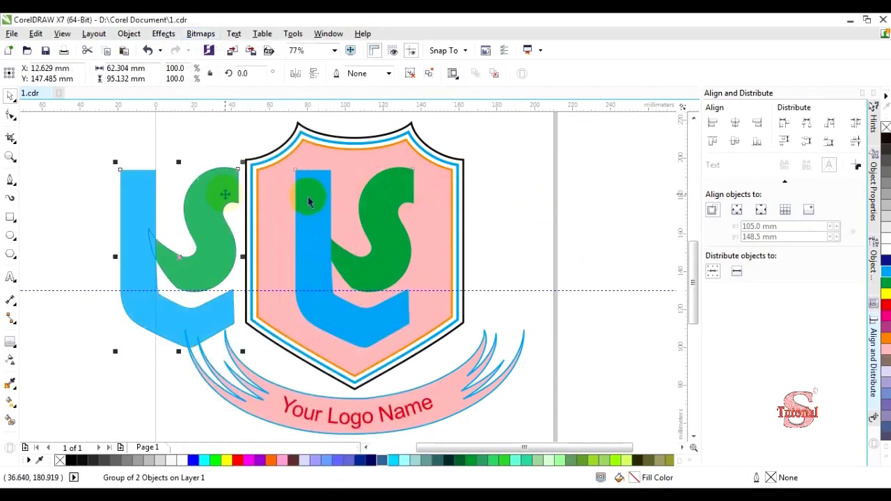
{"action": "left_click", "coordinate": [147, 50]}
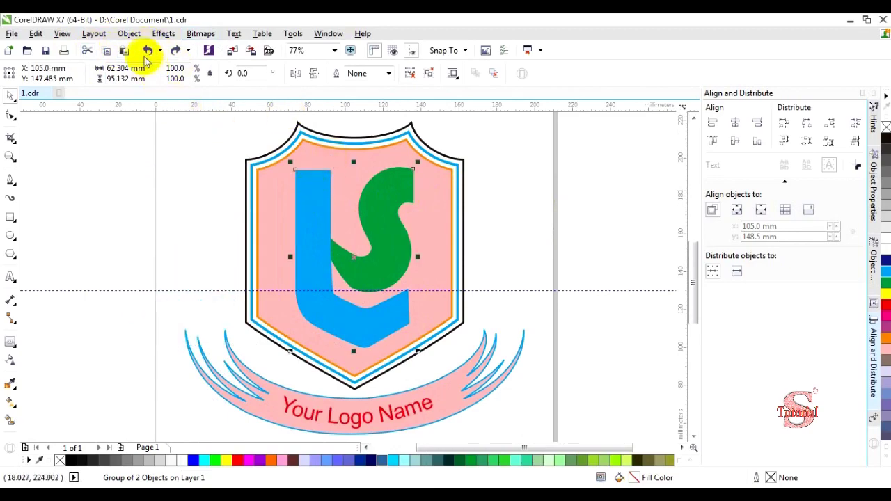
- Convert the LS group to a 1700 dpi bitmap in RGB Color (24-bit) mode with anti-aliasing and a transparent background
{"action": "left_click", "coordinate": [200, 34]}
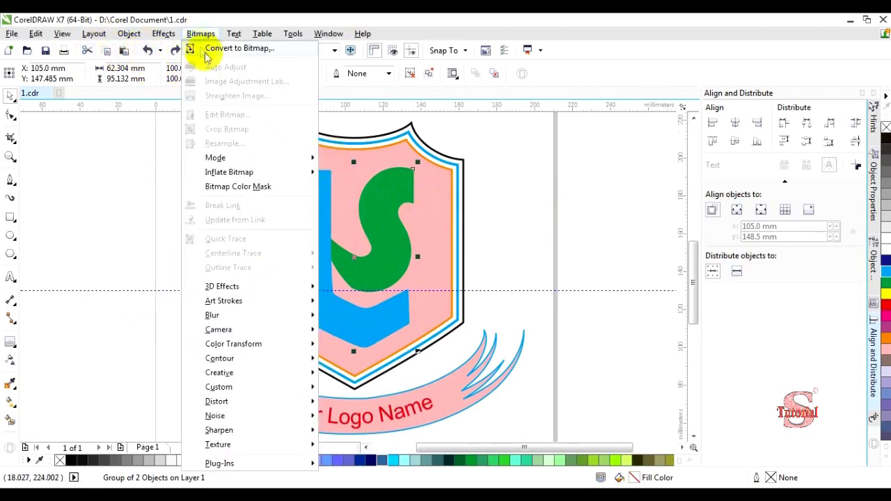
{"action": "left_click", "coordinate": [236, 52]}
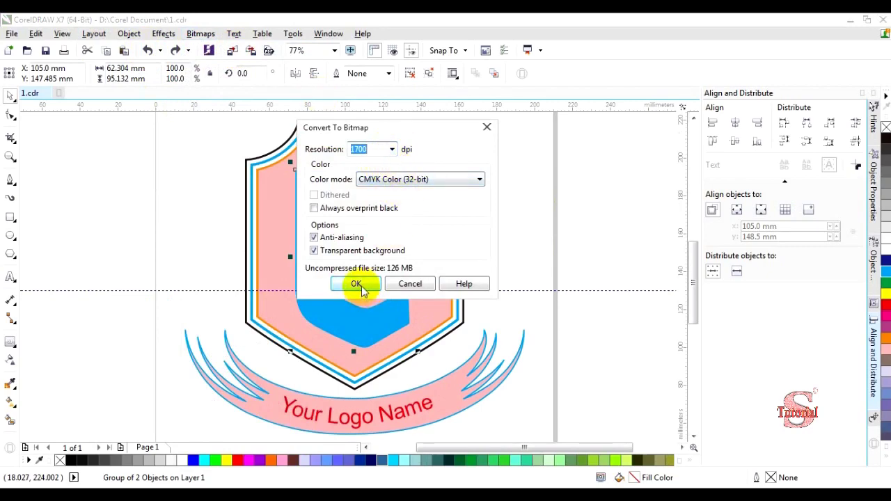
{"action": "left_click", "coordinate": [433, 181]}
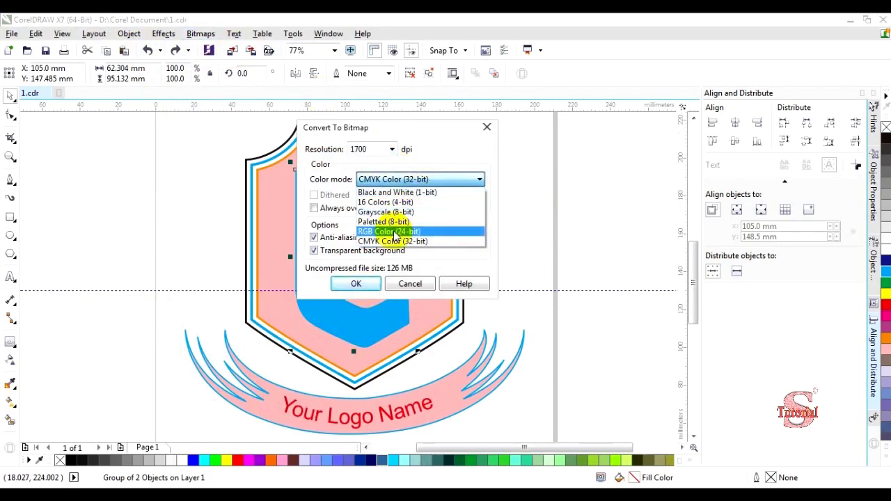
{"action": "left_click", "coordinate": [394, 234]}
{"action": "left_click", "coordinate": [355, 282]}
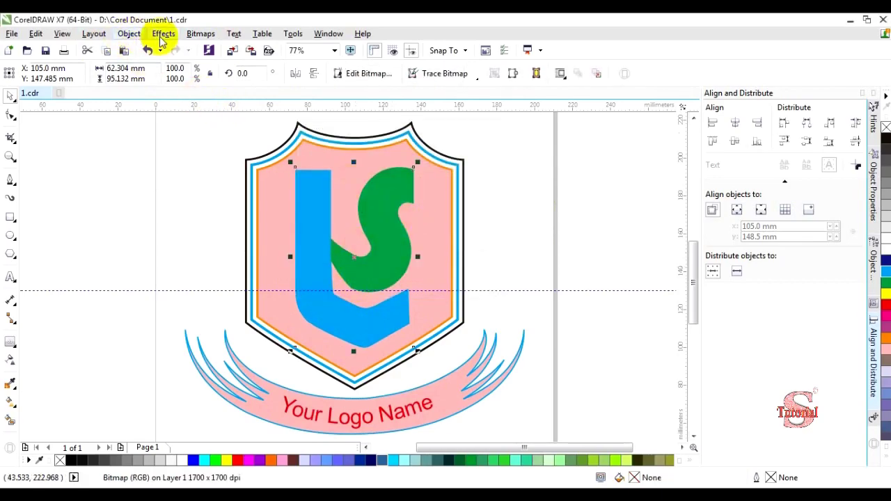
{"action": "left_click", "coordinate": [200, 35]}
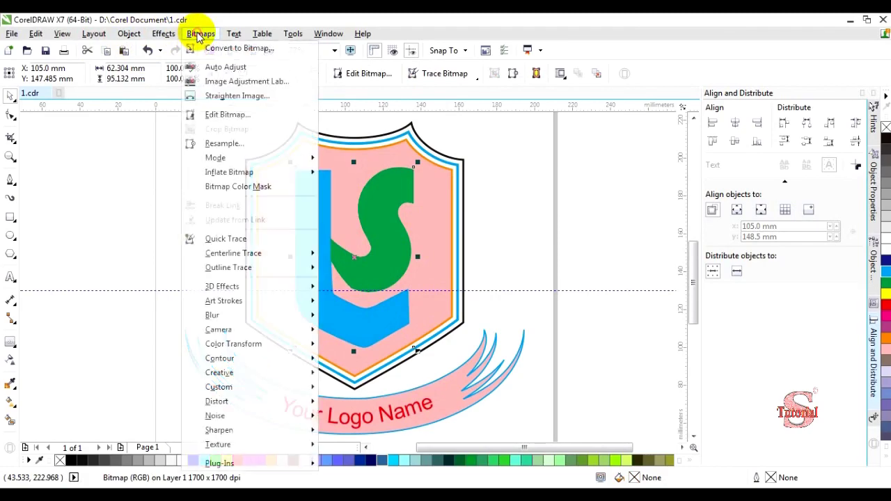
{"action": "mouse_move", "coordinate": [266, 288]}
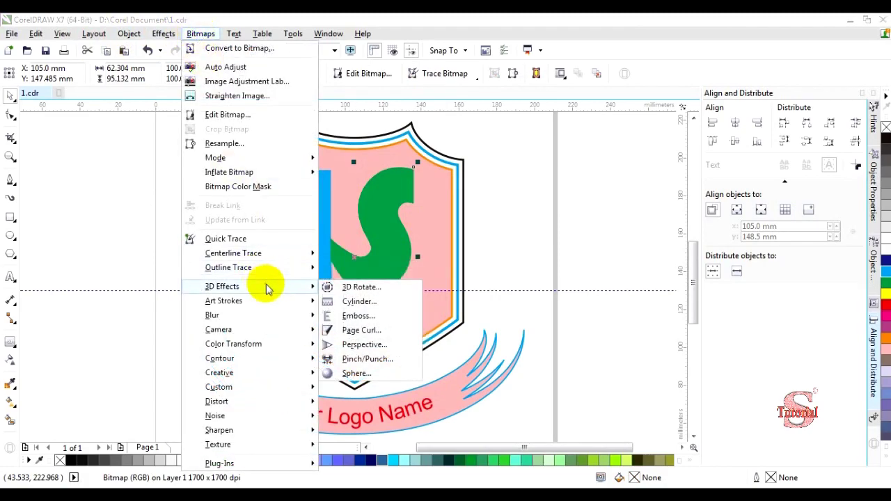
{"action": "left_click", "coordinate": [357, 317]}
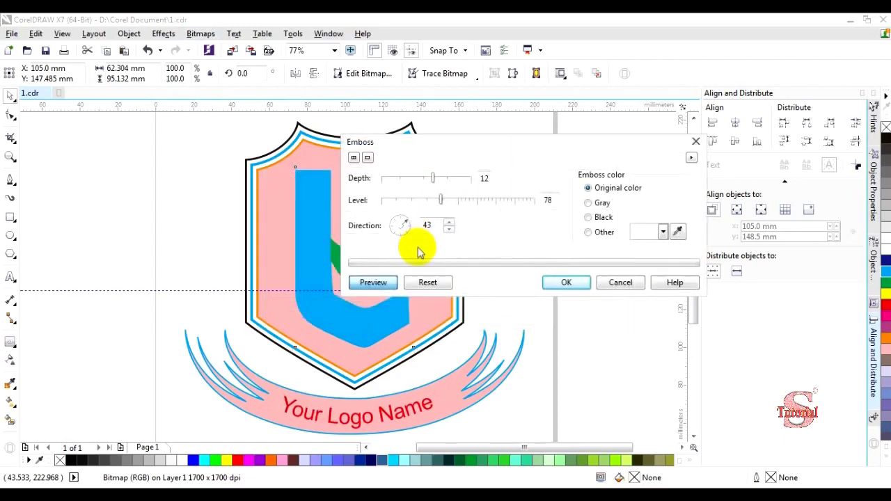
{"action": "left_click_drag", "start_coordinate": [509, 148], "coordinate": [637, 84]}
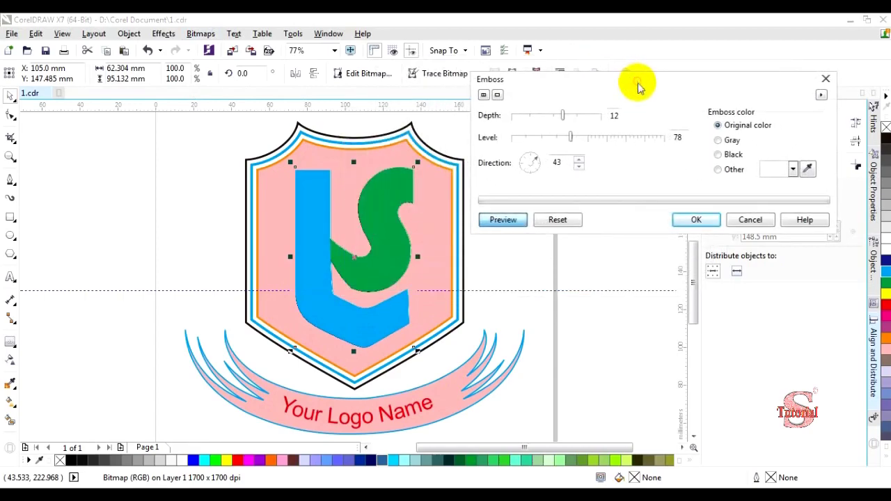
{"action": "left_click", "coordinate": [604, 142]}
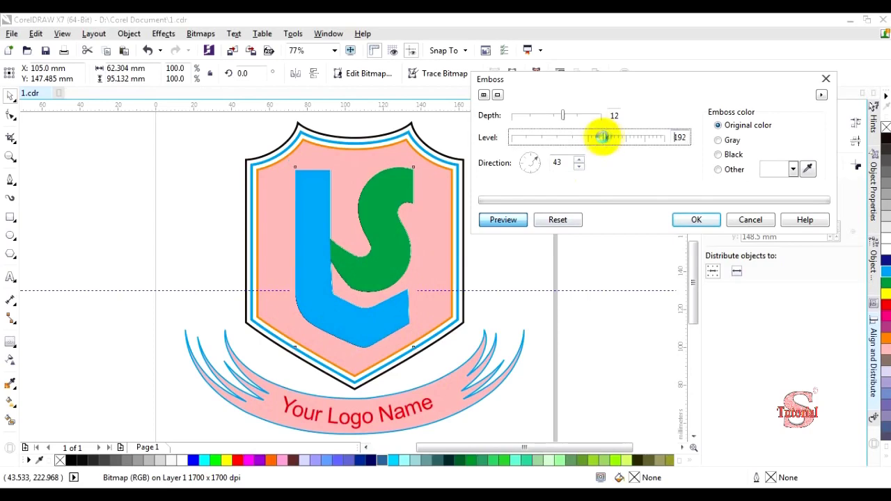
{"action": "left_click", "coordinate": [578, 116]}
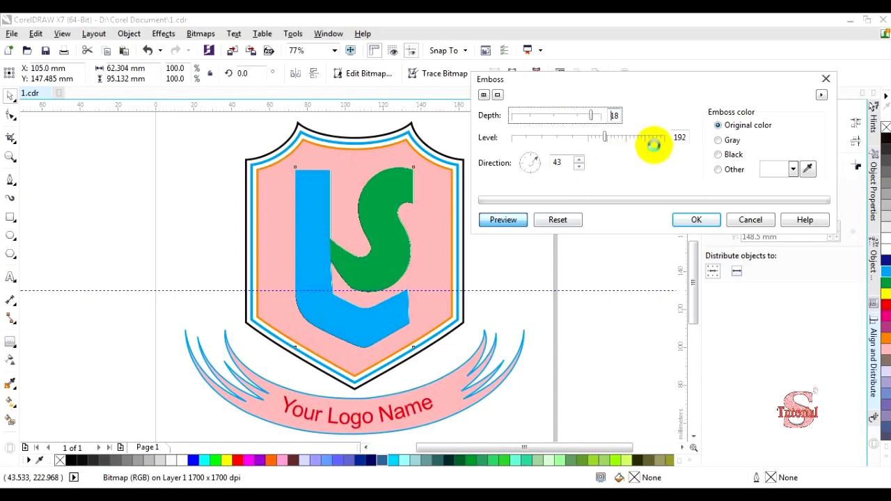
{"action": "left_click", "coordinate": [651, 138]}
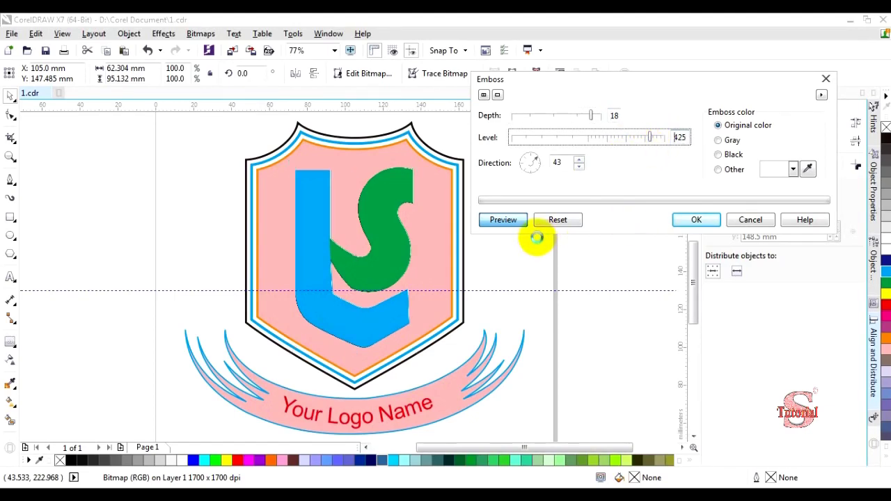
{"action": "left_click", "coordinate": [751, 221]}
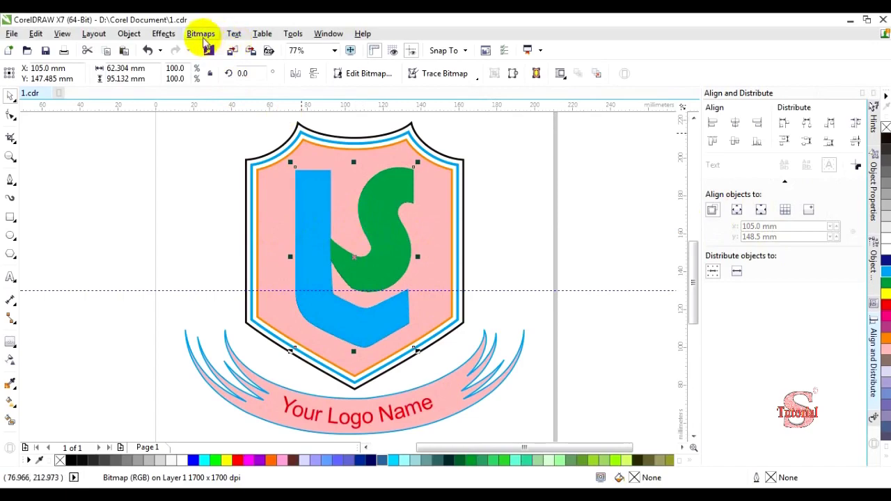
{"action": "left_click", "coordinate": [200, 33]}
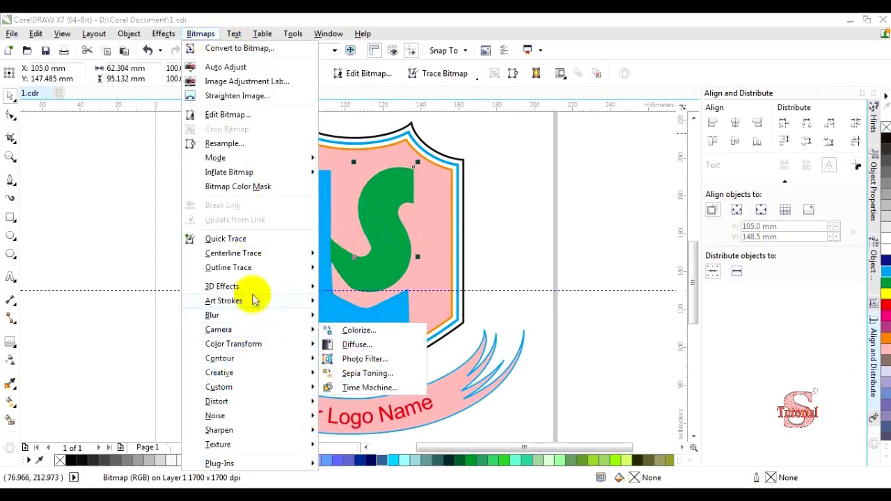
{"action": "mouse_move", "coordinate": [255, 289]}
{"action": "mouse_move", "coordinate": [260, 307]}
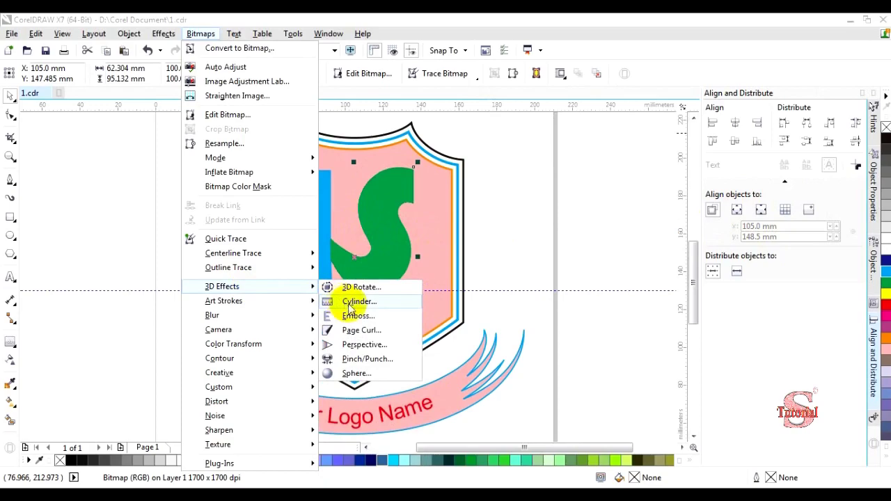
{"action": "left_click", "coordinate": [351, 304]}
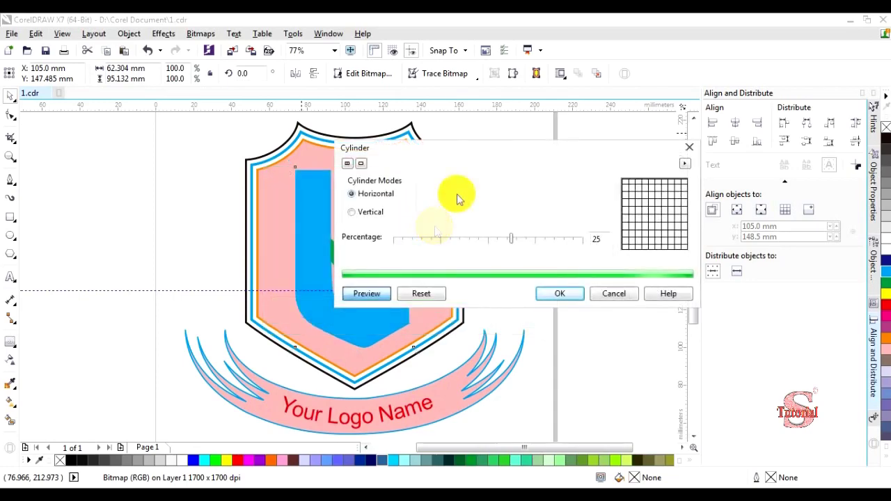
{"action": "left_click_drag", "start_coordinate": [499, 142], "coordinate": [539, 91]}
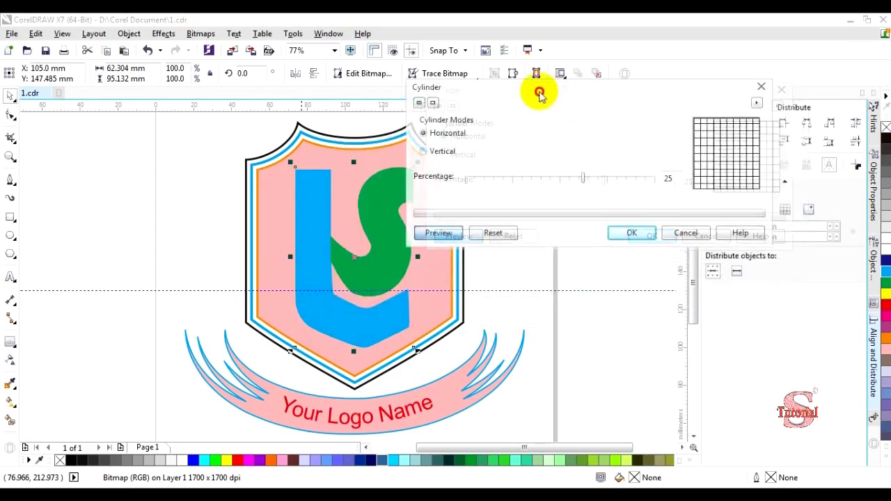
{"action": "left_click", "coordinate": [684, 233]}
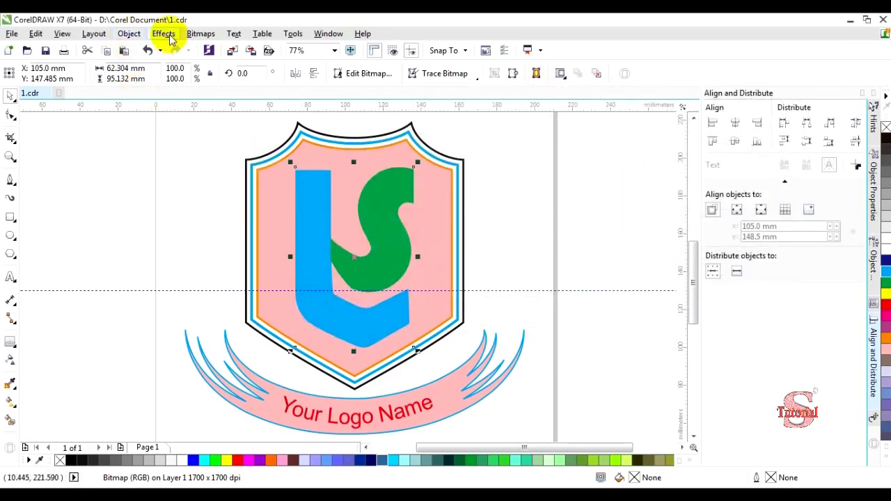
- Apply an Emboss effect to the LS bitmap with depth 18 and level 397, keeping the original color, and deselect it
{"action": "left_click", "coordinate": [201, 34]}
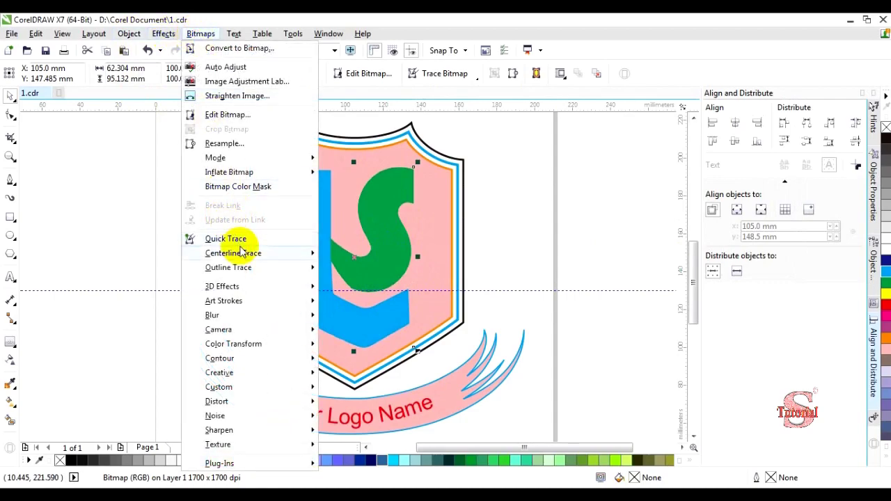
{"action": "mouse_move", "coordinate": [291, 287]}
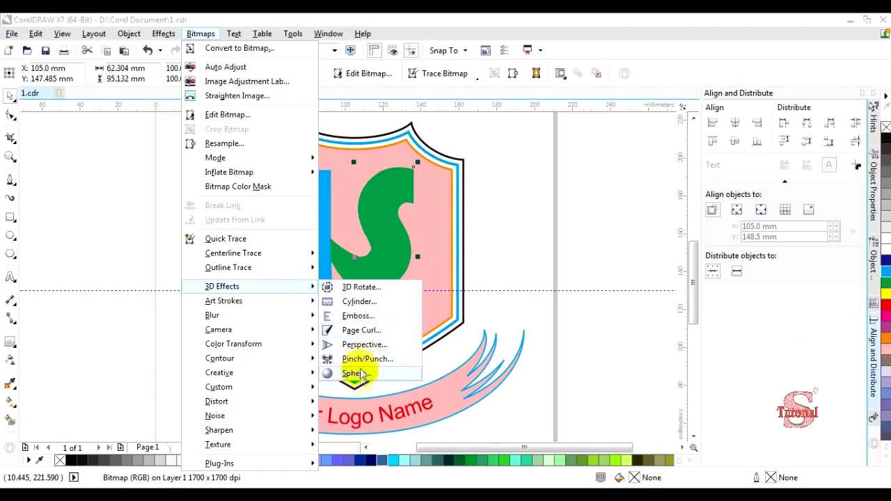
{"action": "left_click", "coordinate": [353, 317]}
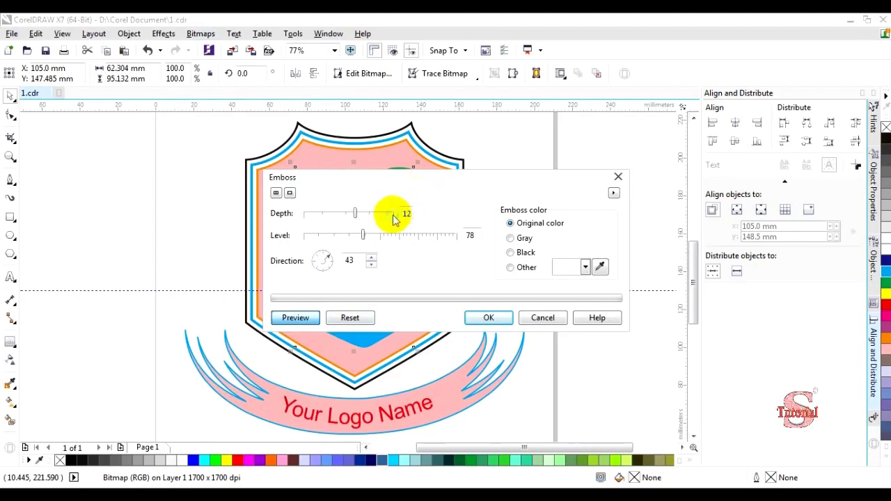
{"action": "left_click_drag", "start_coordinate": [412, 183], "coordinate": [595, 91]}
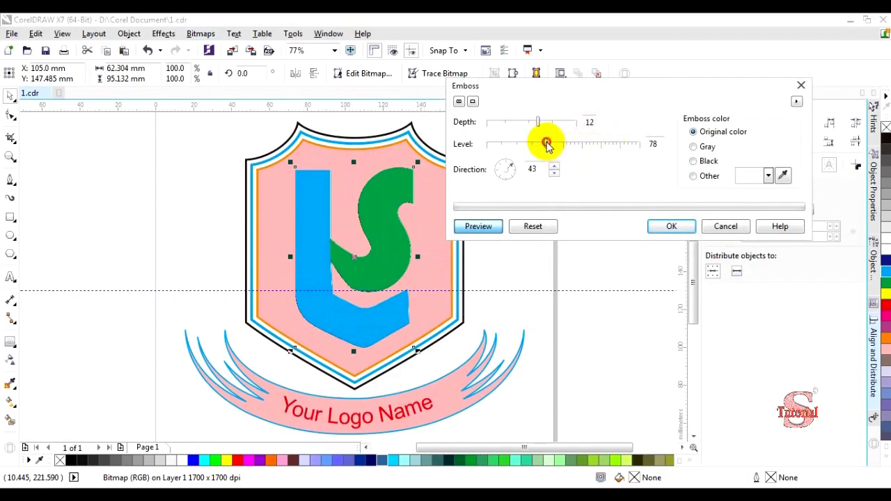
{"action": "left_click_drag", "start_coordinate": [547, 145], "coordinate": [621, 145]}
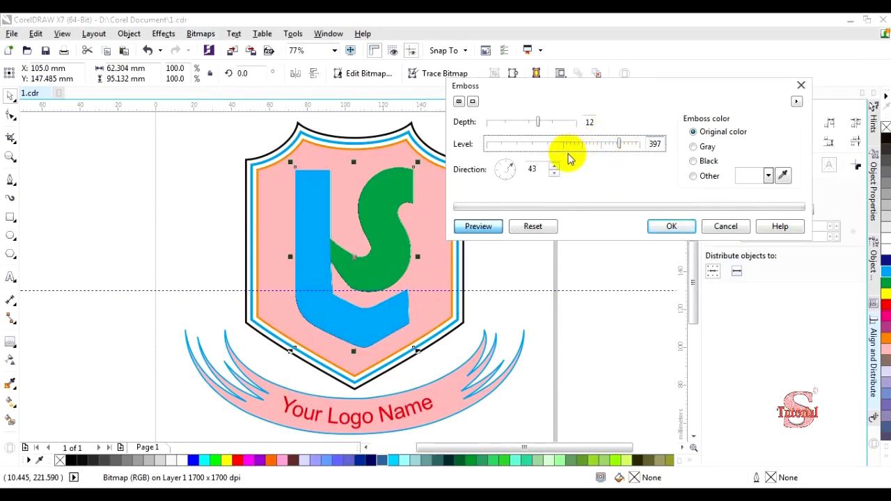
{"action": "left_click", "coordinate": [567, 124]}
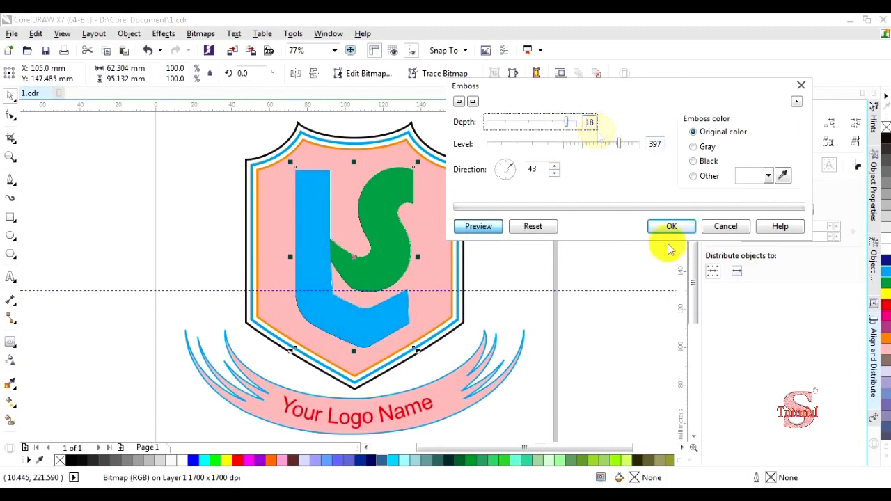
{"action": "left_click", "coordinate": [670, 228]}
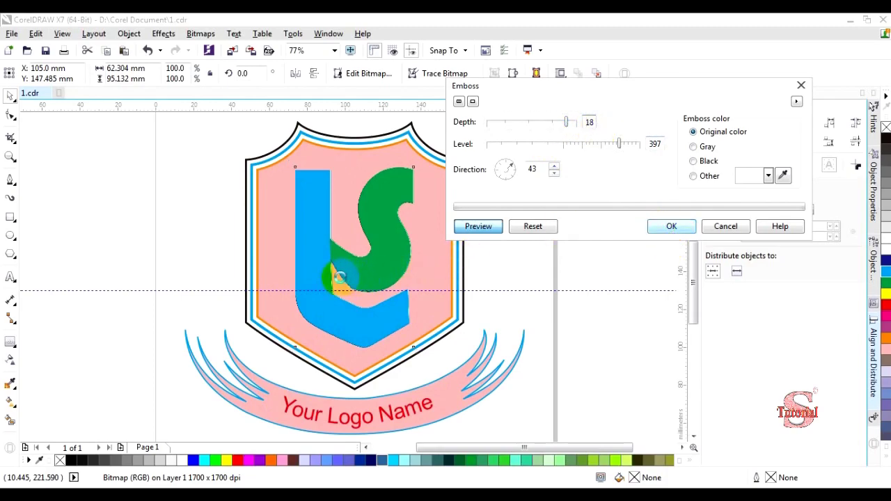
{"action": "left_click", "coordinate": [537, 208]}
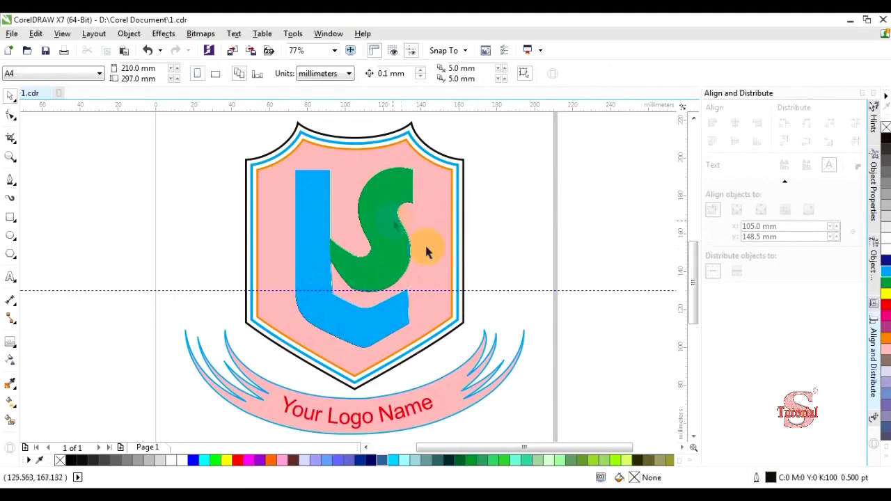
{"action": "scroll", "coordinate": [467, 267], "scroll_direction": "down", "scroll_amount": 2}
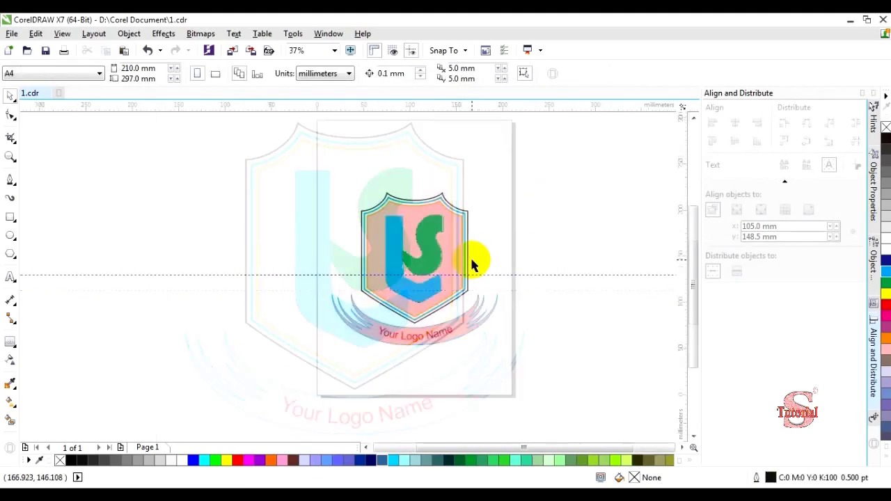
{"action": "scroll", "coordinate": [472, 258], "scroll_direction": "up", "scroll_amount": 2}
{"action": "scroll", "coordinate": [505, 230], "scroll_direction": "down", "scroll_amount": 2}
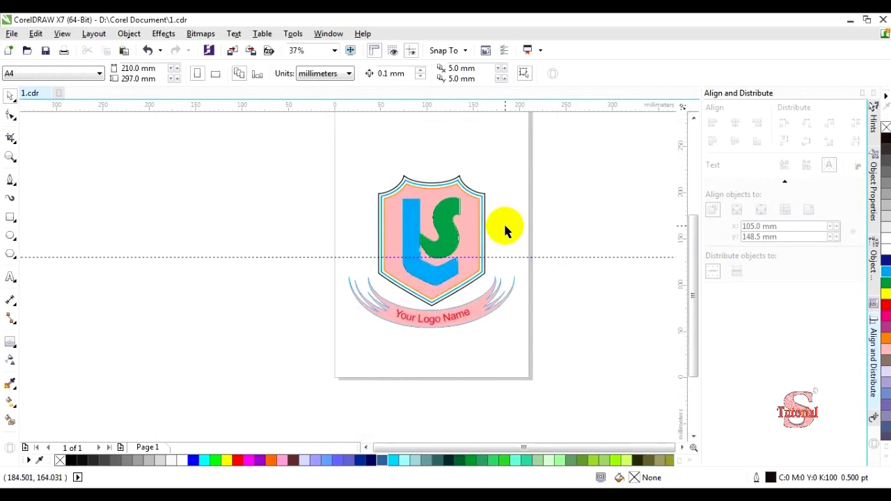
{"action": "left_click_drag", "start_coordinate": [259, 139], "coordinate": [603, 366]}
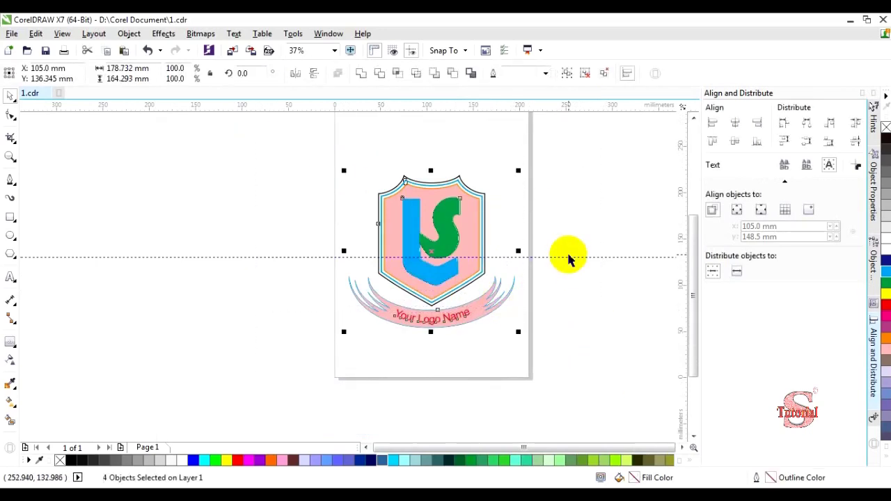
{"action": "scroll", "coordinate": [569, 259], "scroll_direction": "up", "scroll_amount": 2}
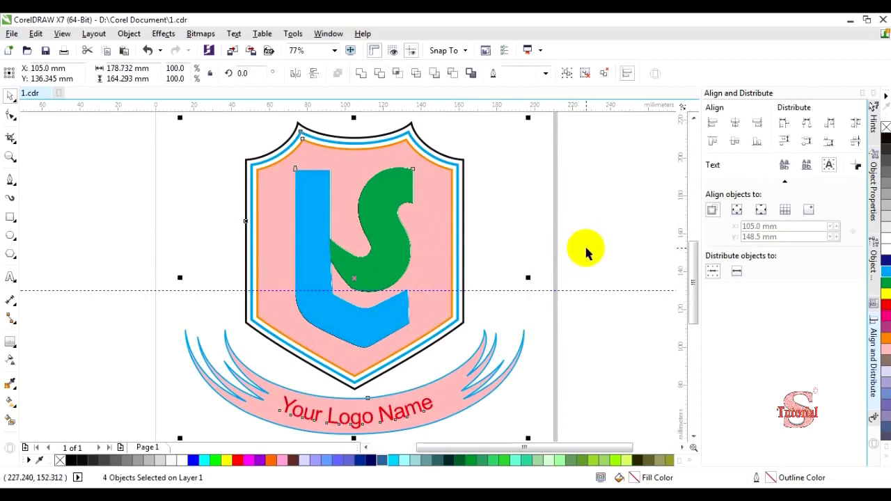
{"action": "left_click", "coordinate": [602, 197]}
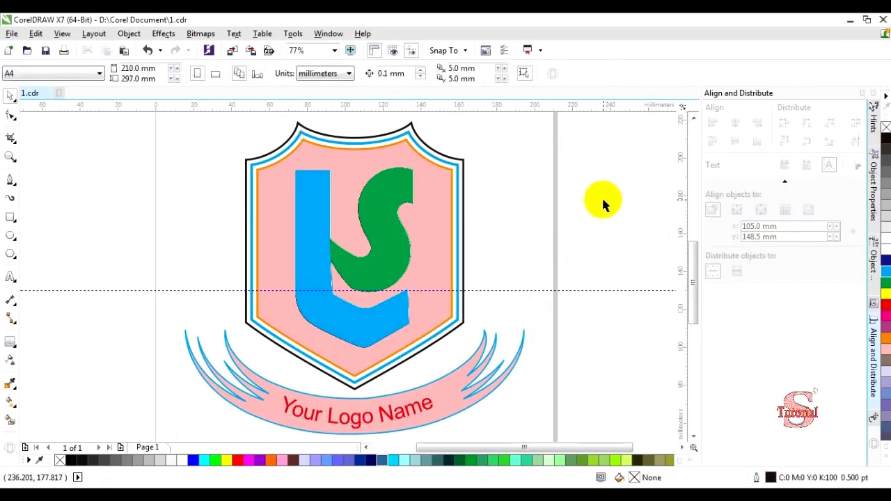